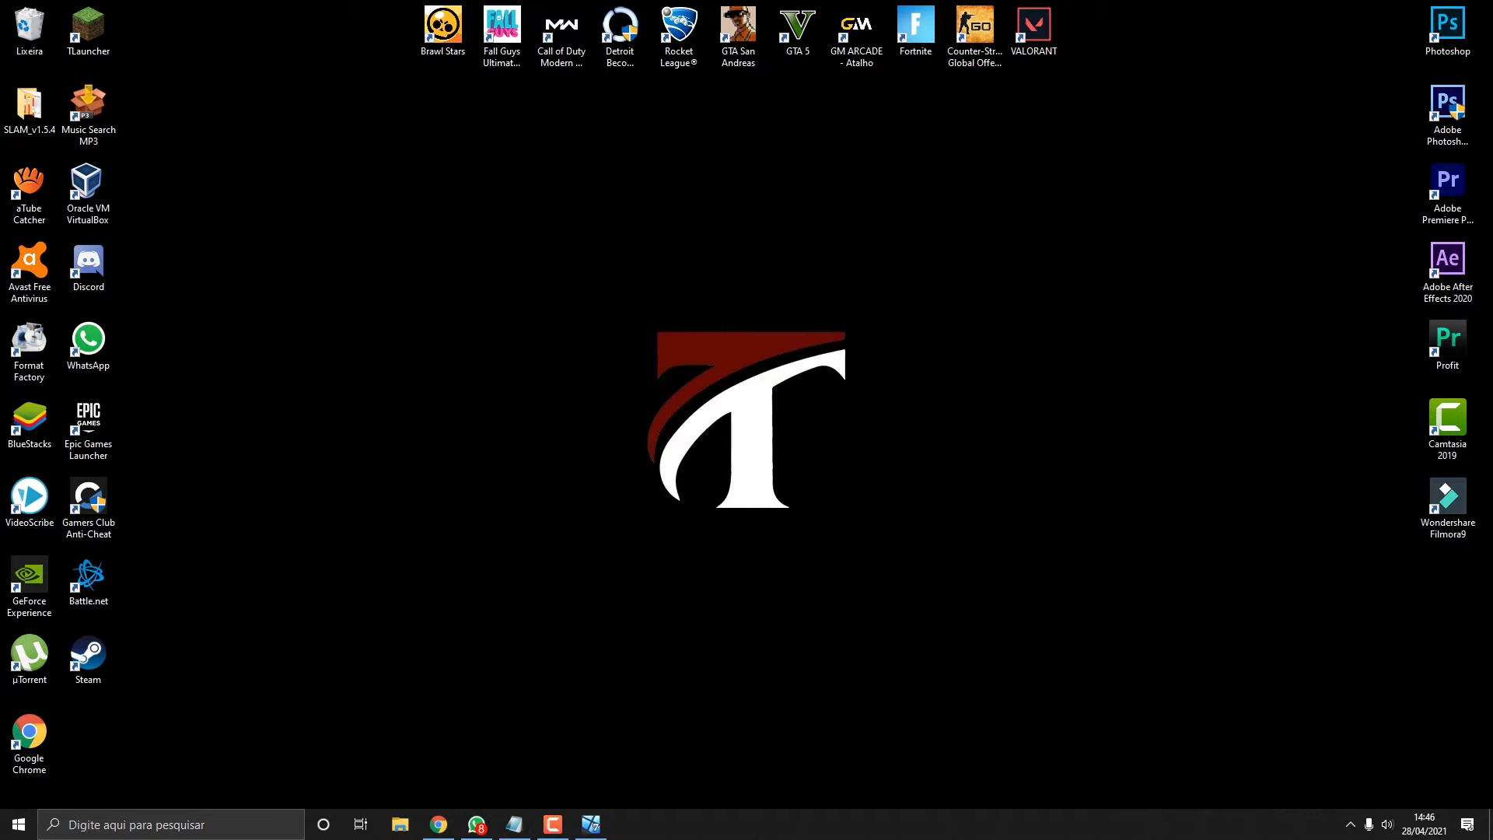
Open the user's temporary files folder by running the %temp% command.
key(super+r)
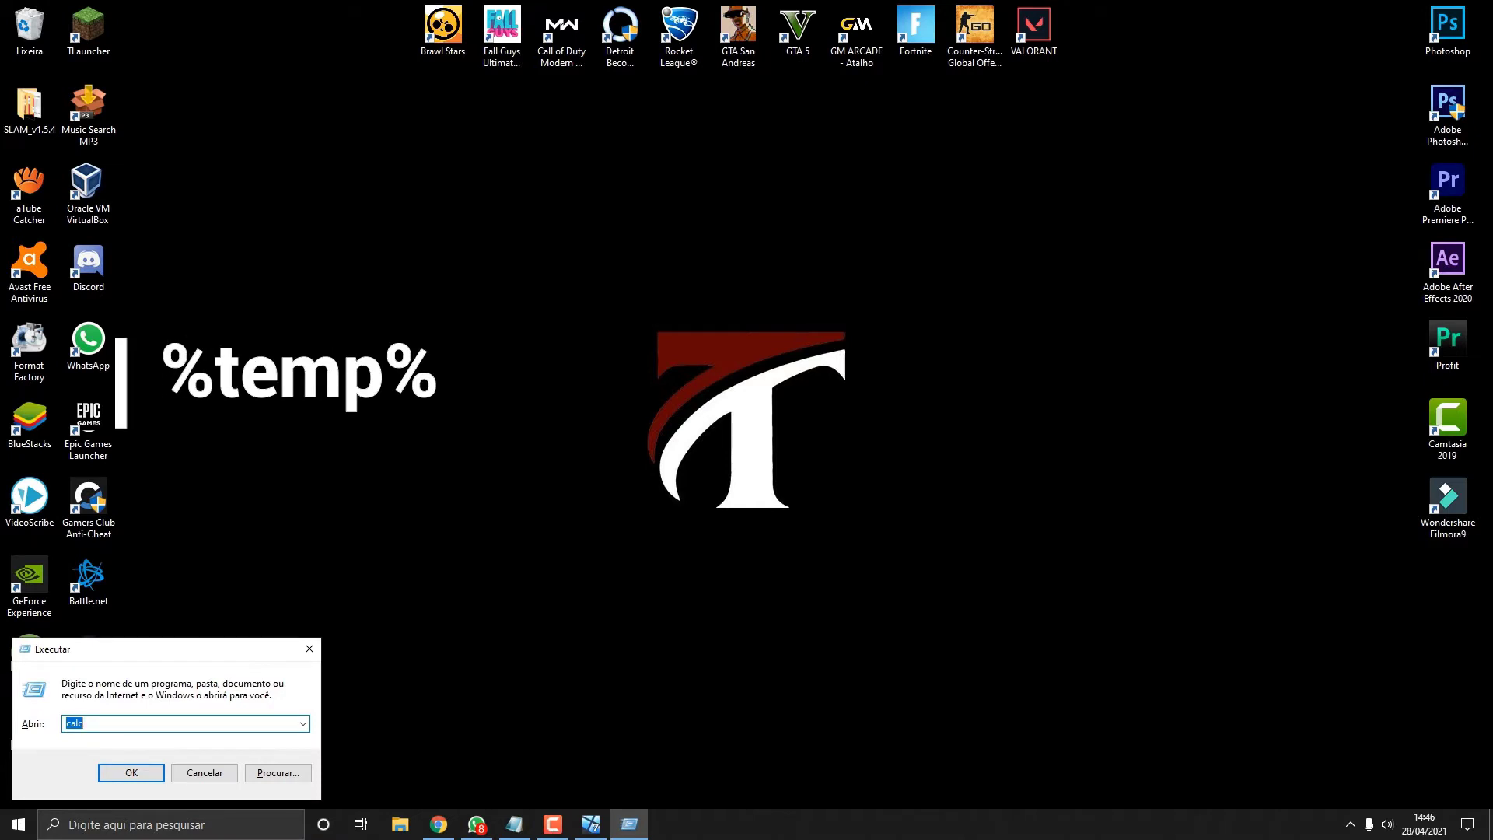
text(%)
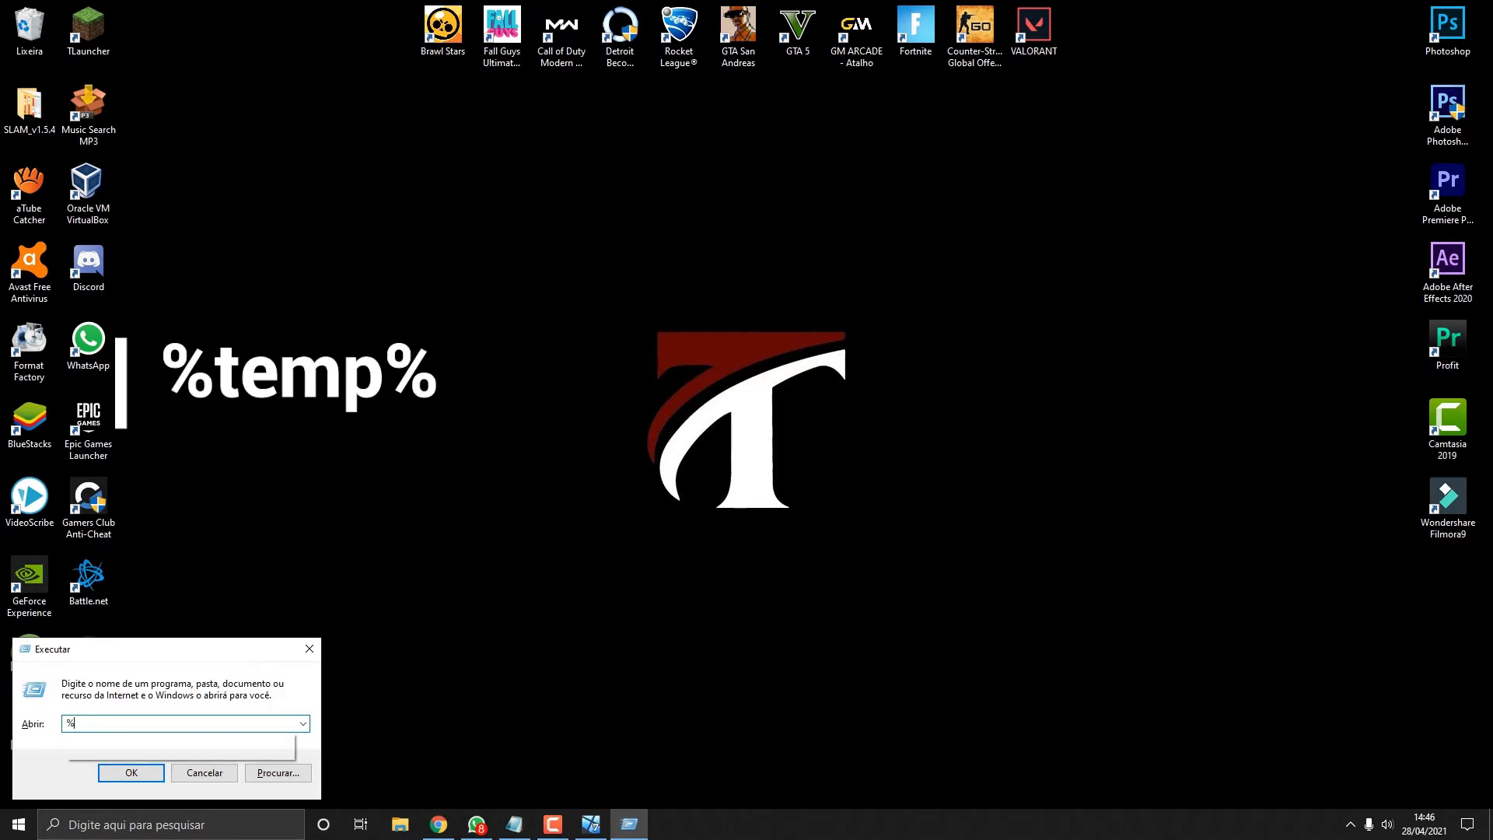
text(temp%)
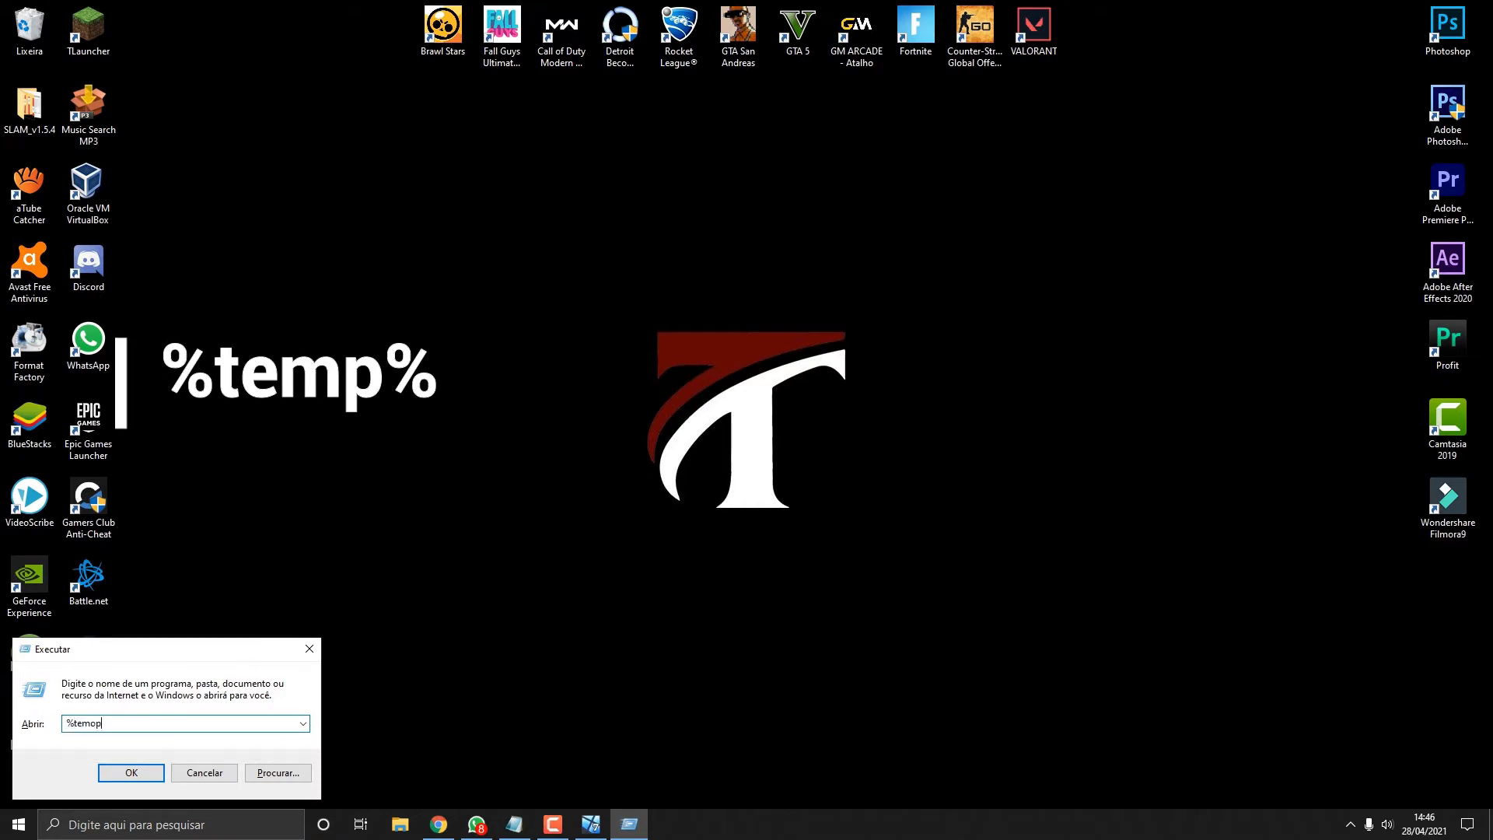
key(BackSpace)
key(BackSpace)
text(p)
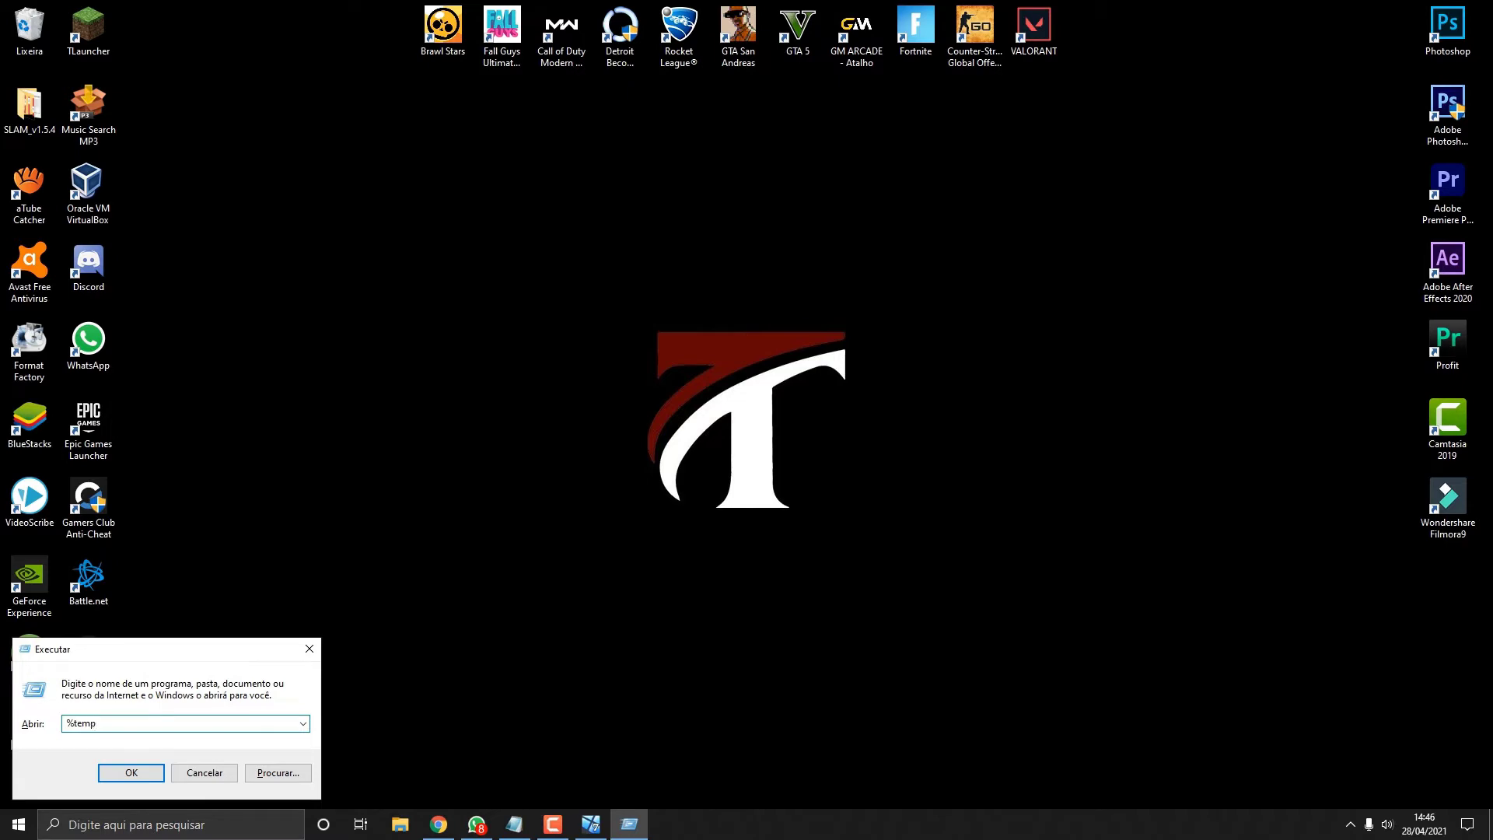
text(%)
key(Return)
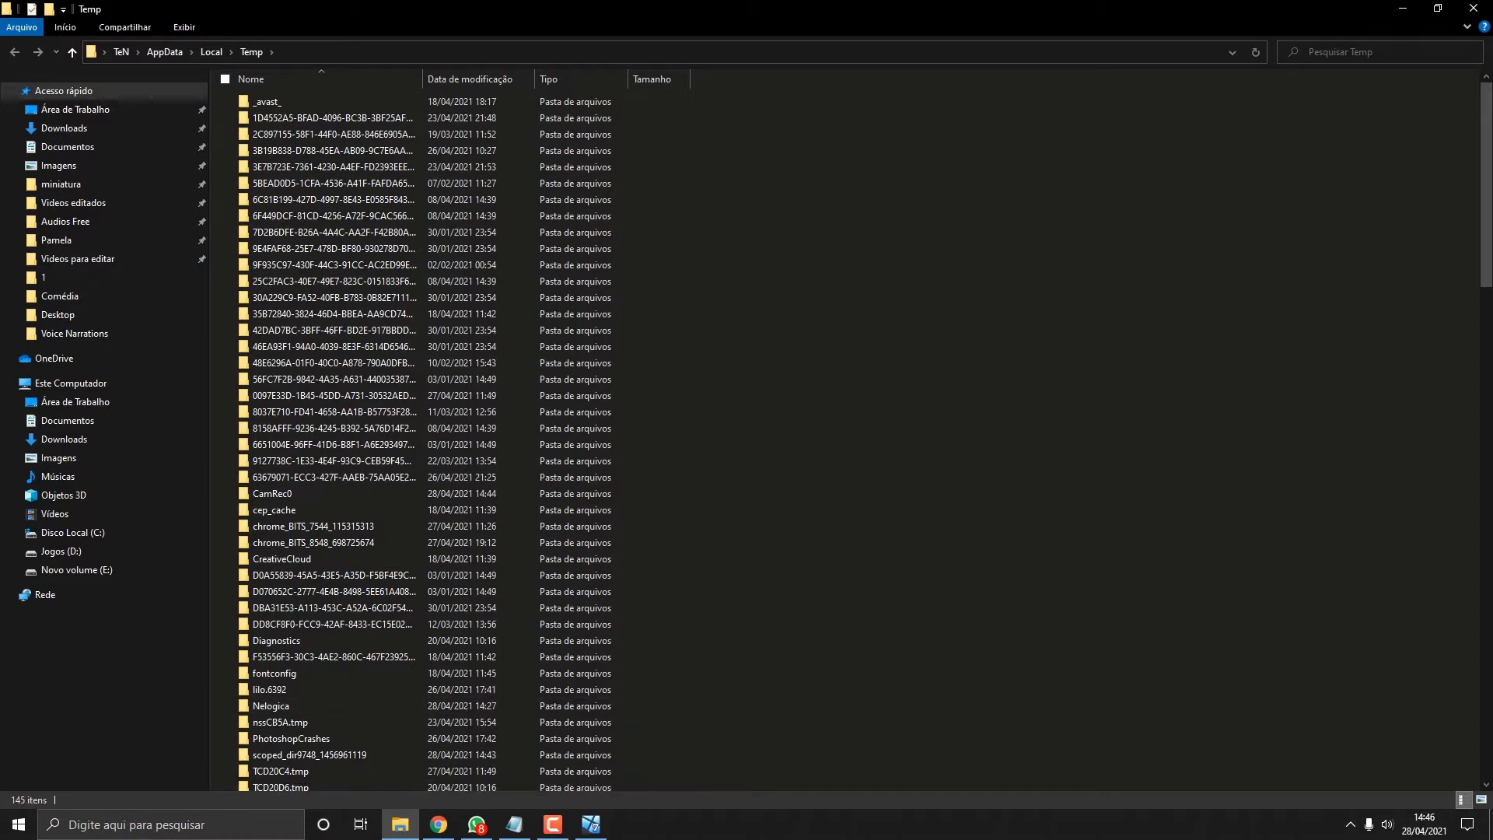
Permanently delete every item in the Temp folder, bypassing the Recycle Bin.
scroll(855, 435, down, 20)
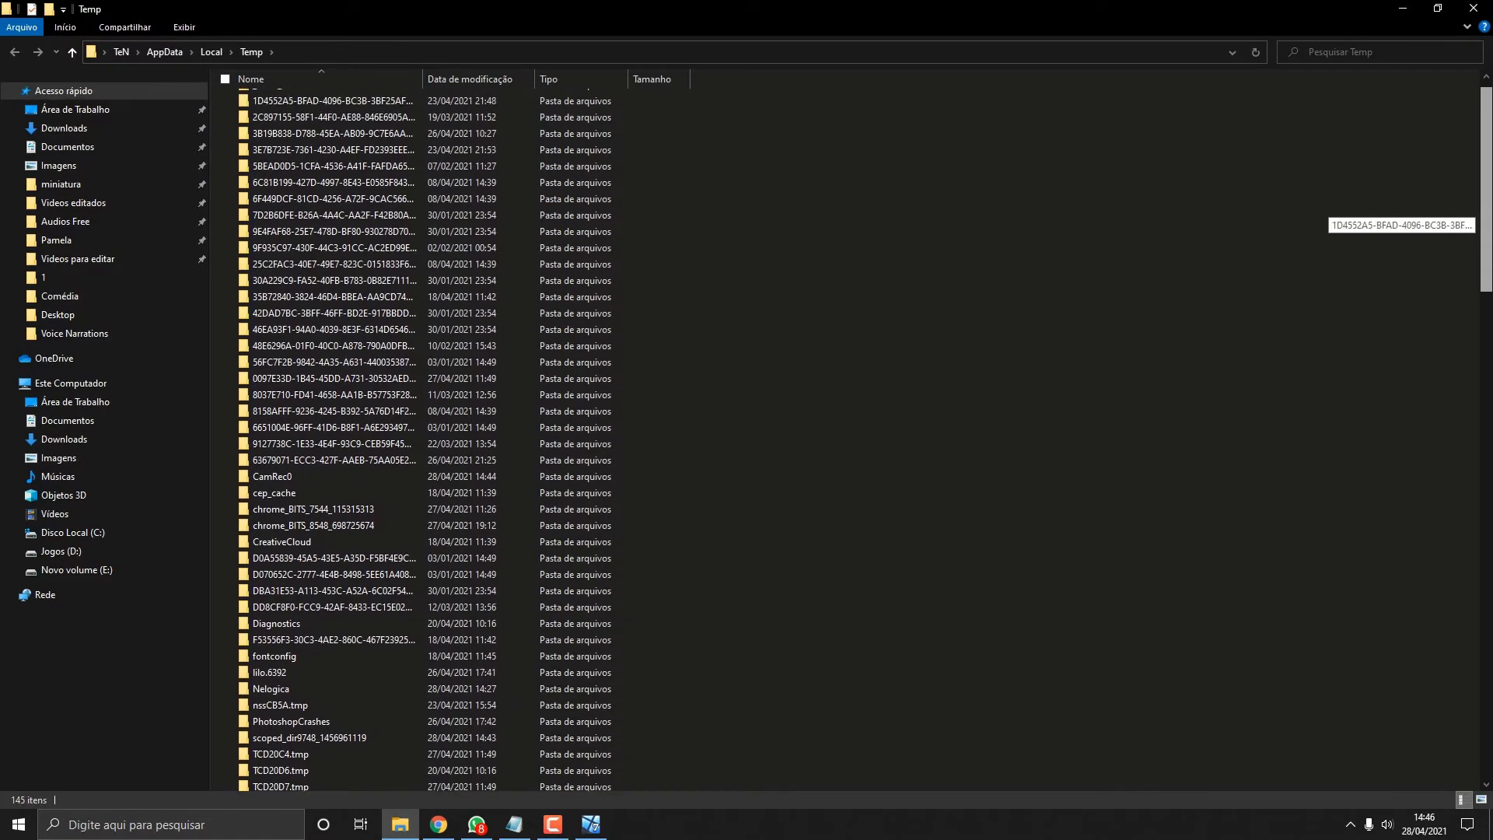
scroll(855, 435, up, 17)
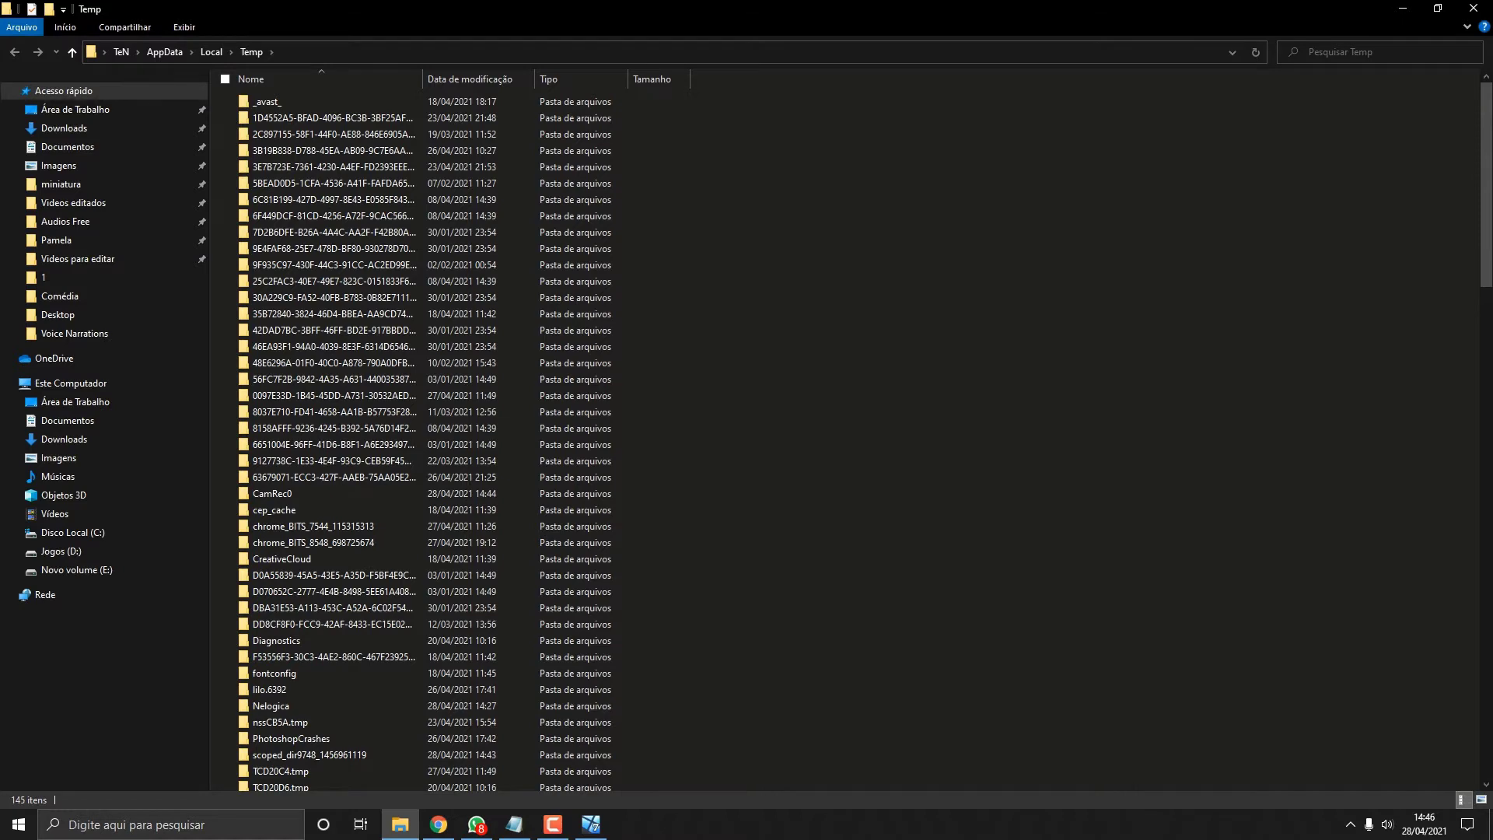
key(ctrl+a)
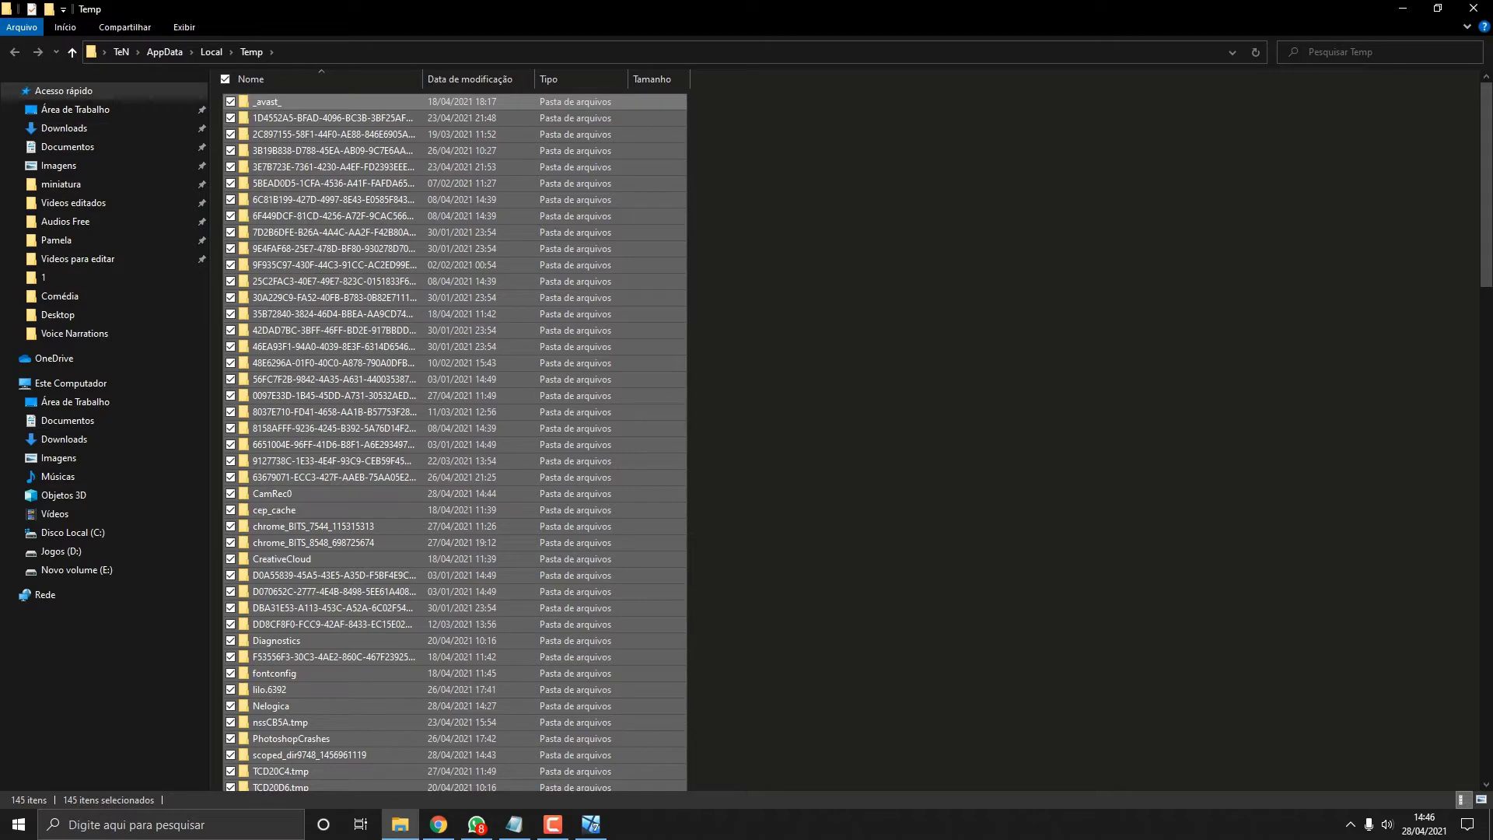
key(shift+Delete)
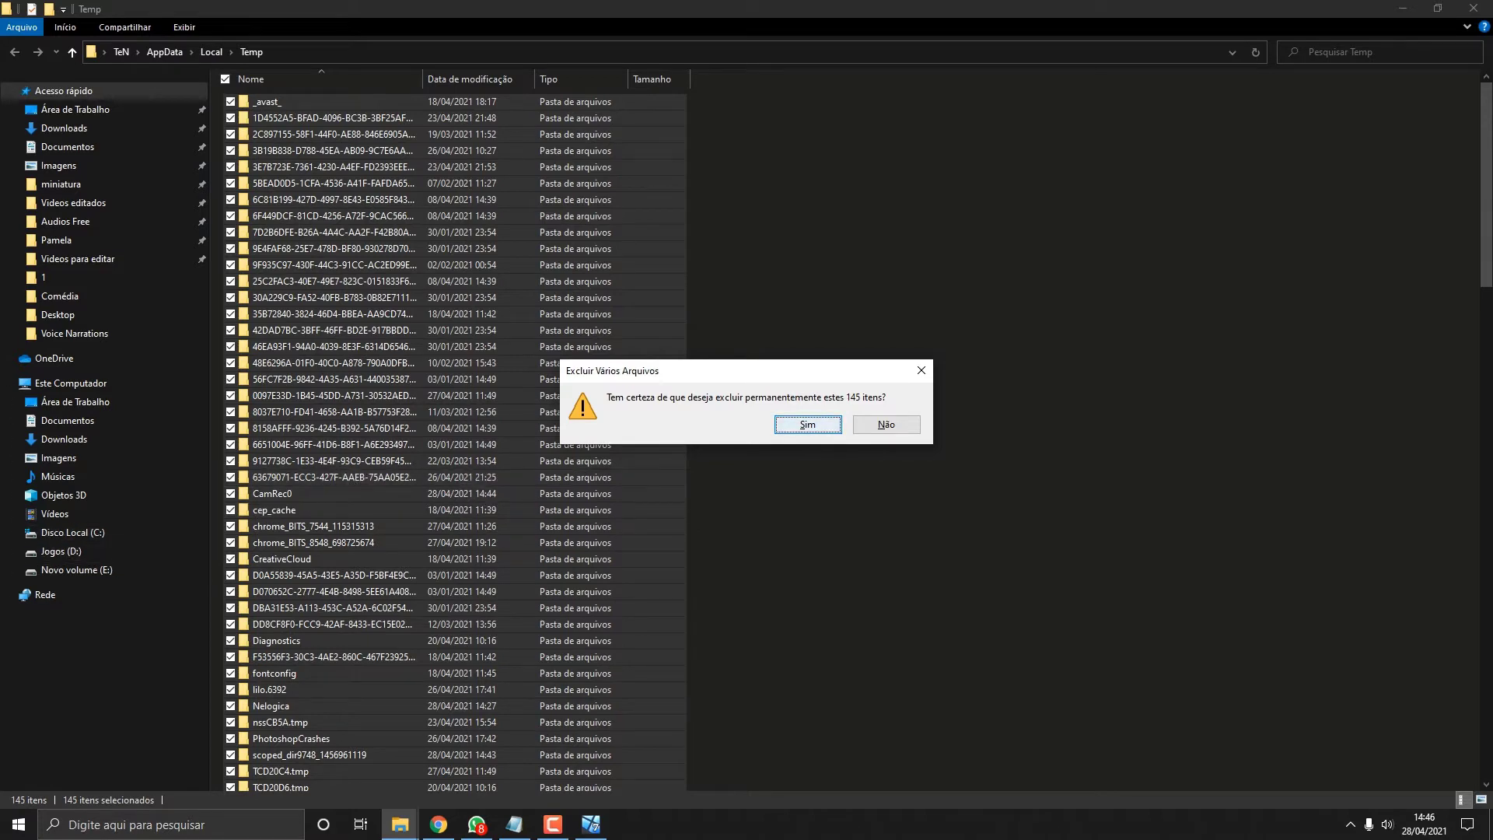
key(Return)
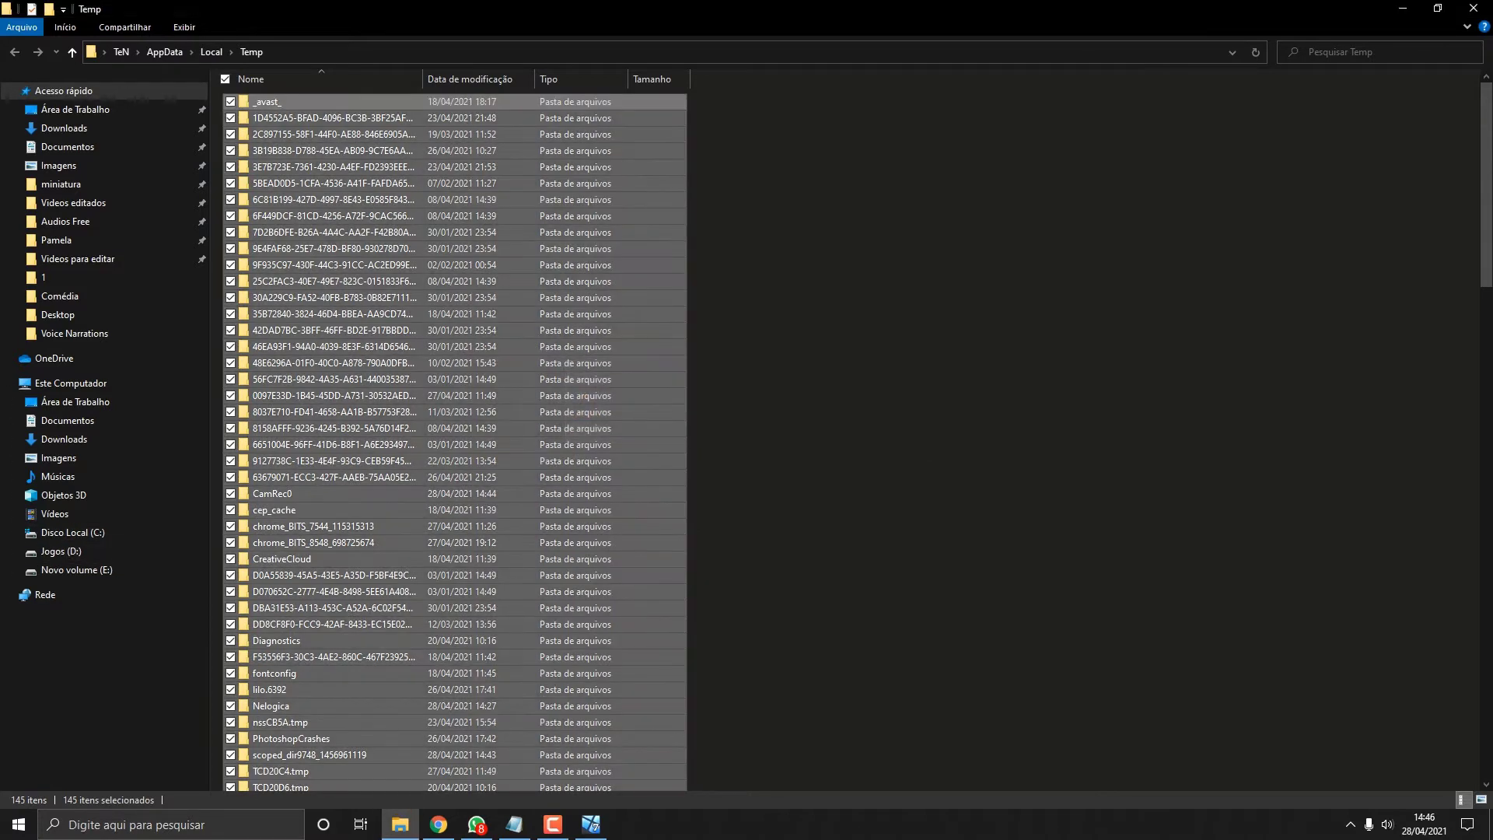
Grant administrator permission for all current items in the deletion and skip the files that are in use.
click(598, 313)
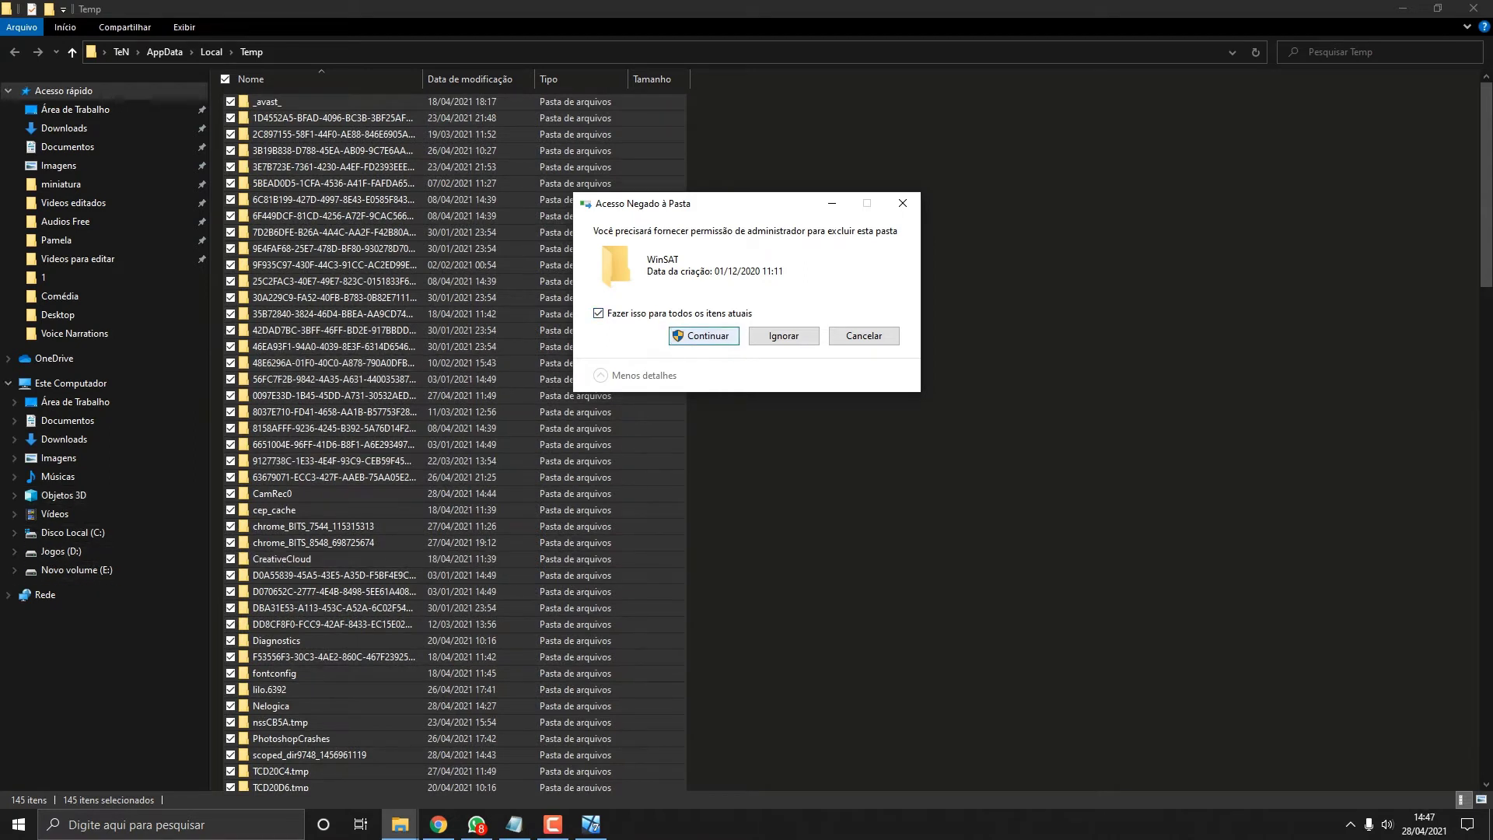
click(703, 335)
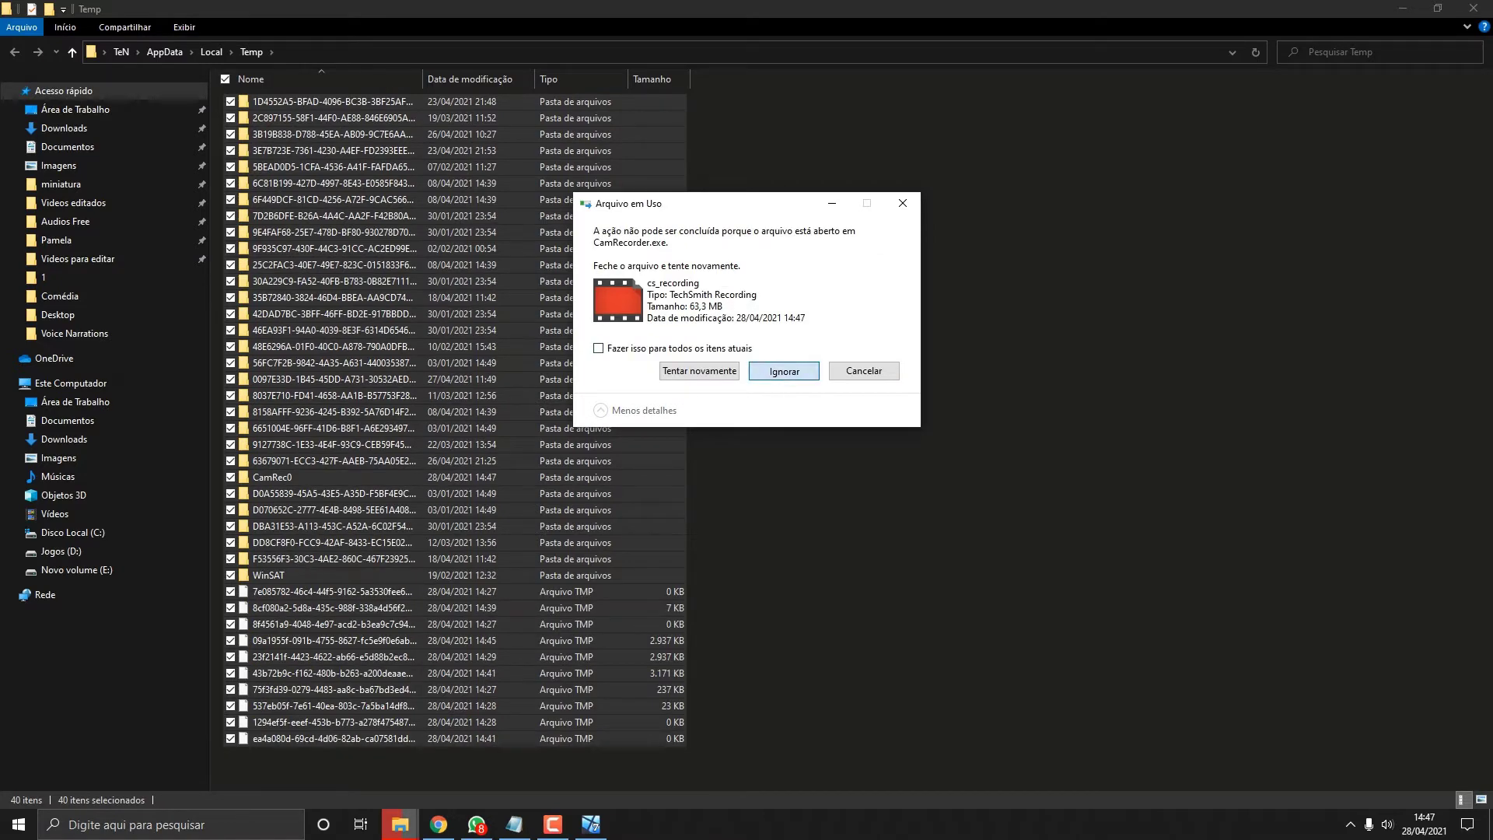
click(783, 371)
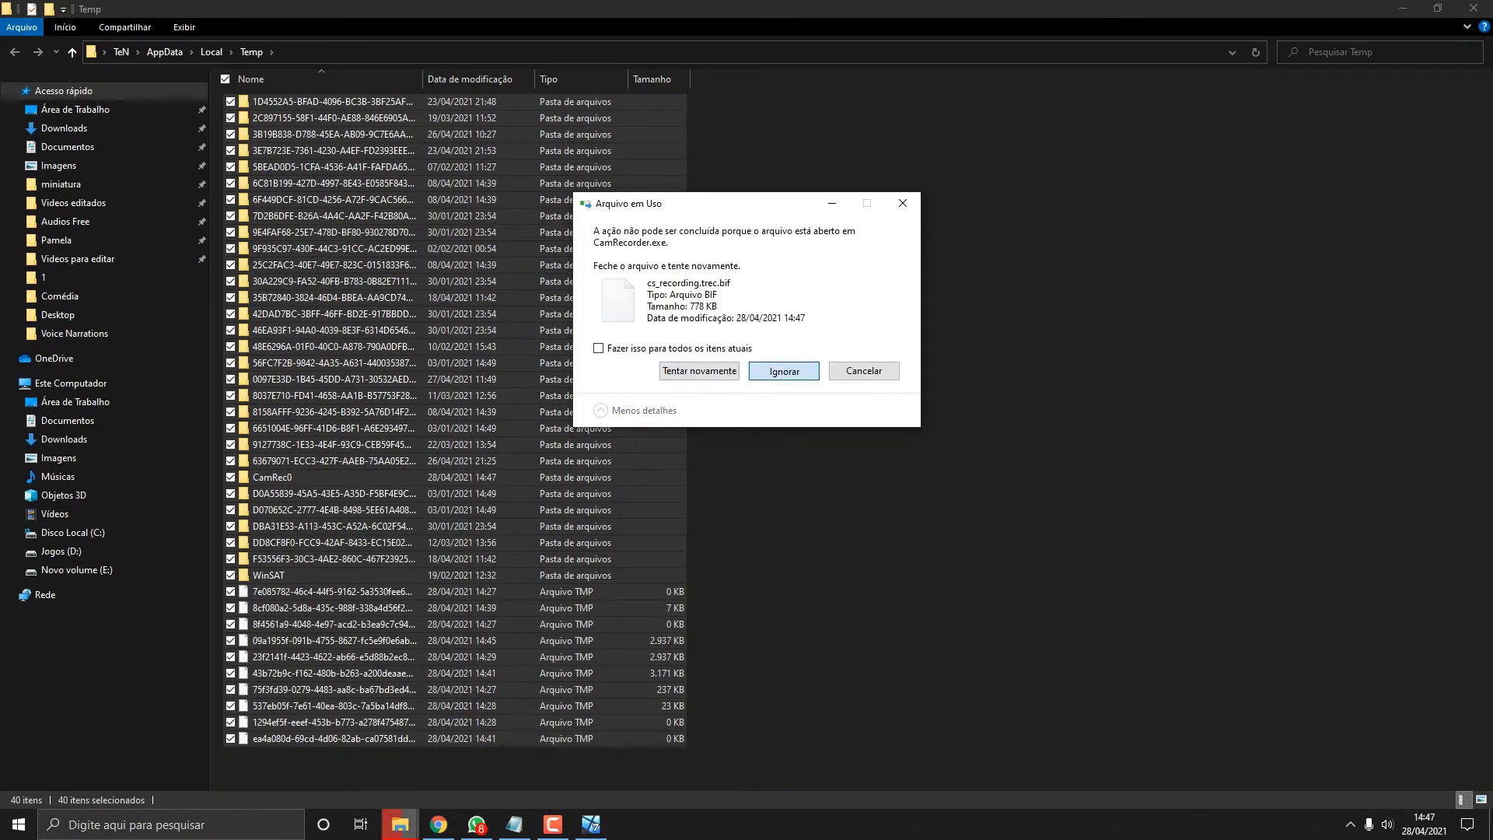
click(784, 371)
click(784, 371)
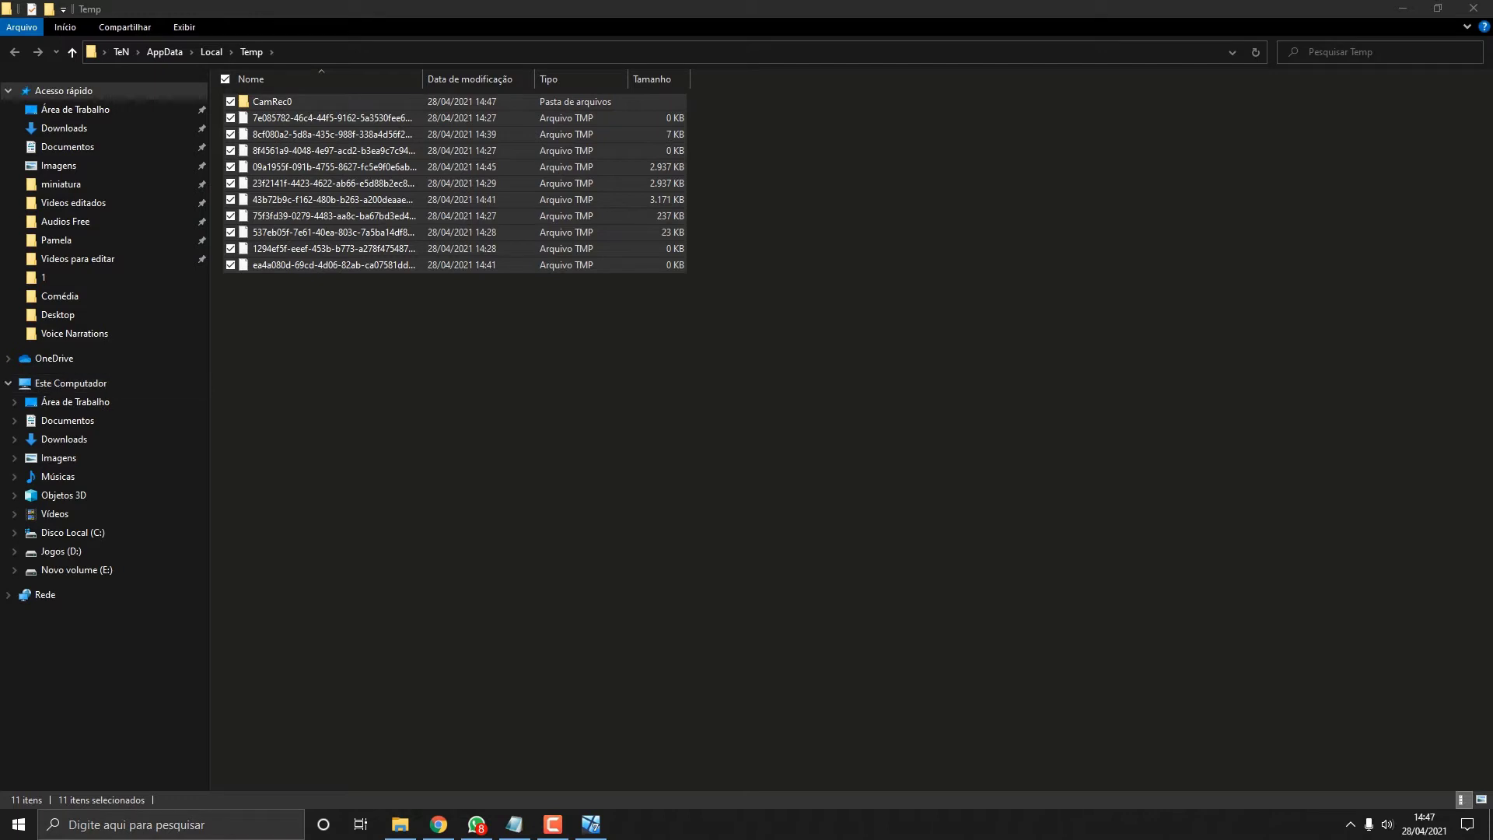
Show Este Computador, and switch to the win7 virtual machine in VirtualBox to open its temporary folder with %temp%.
click(70, 382)
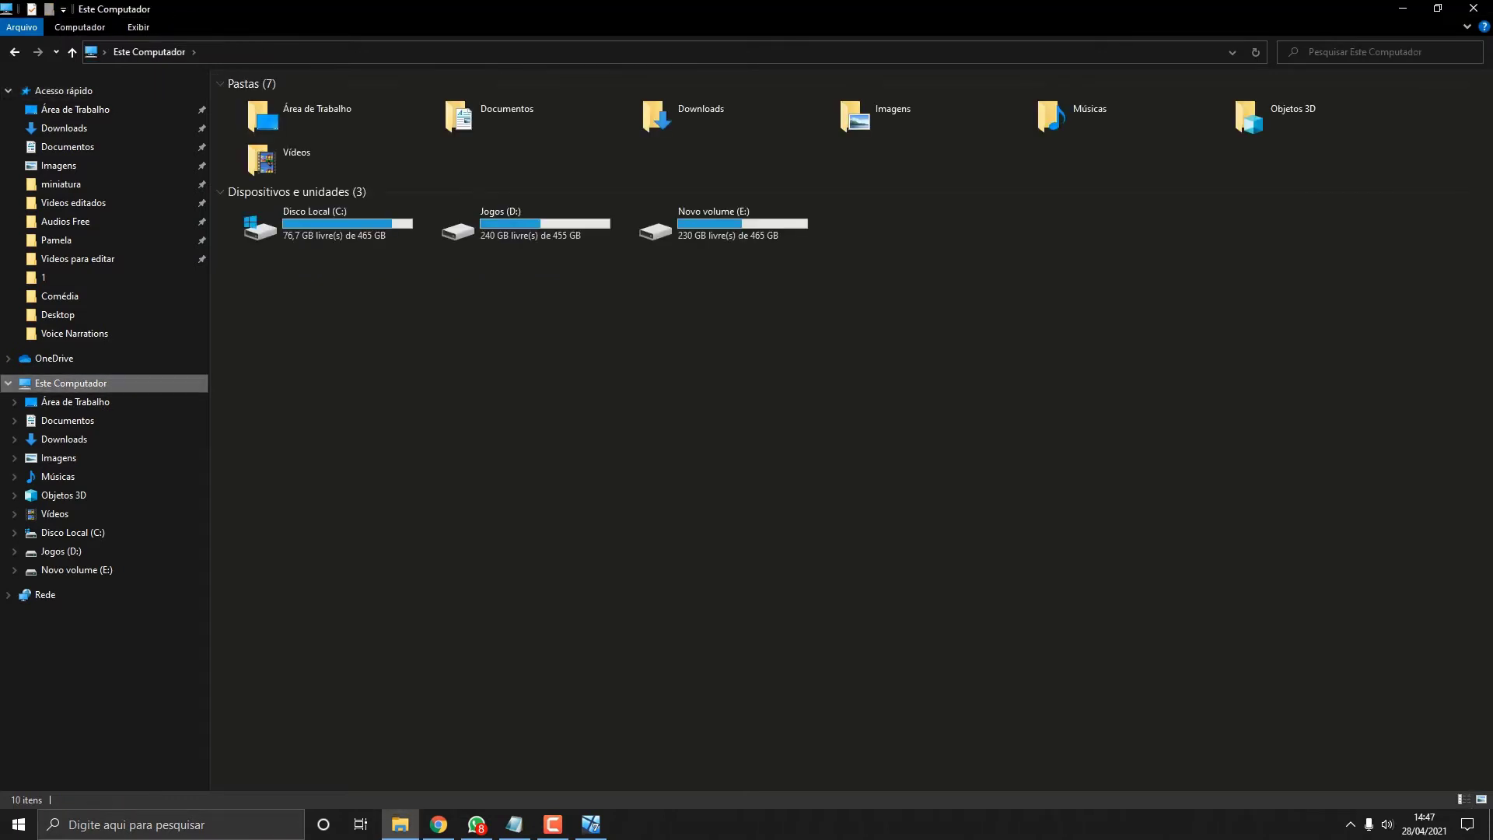
click(591, 823)
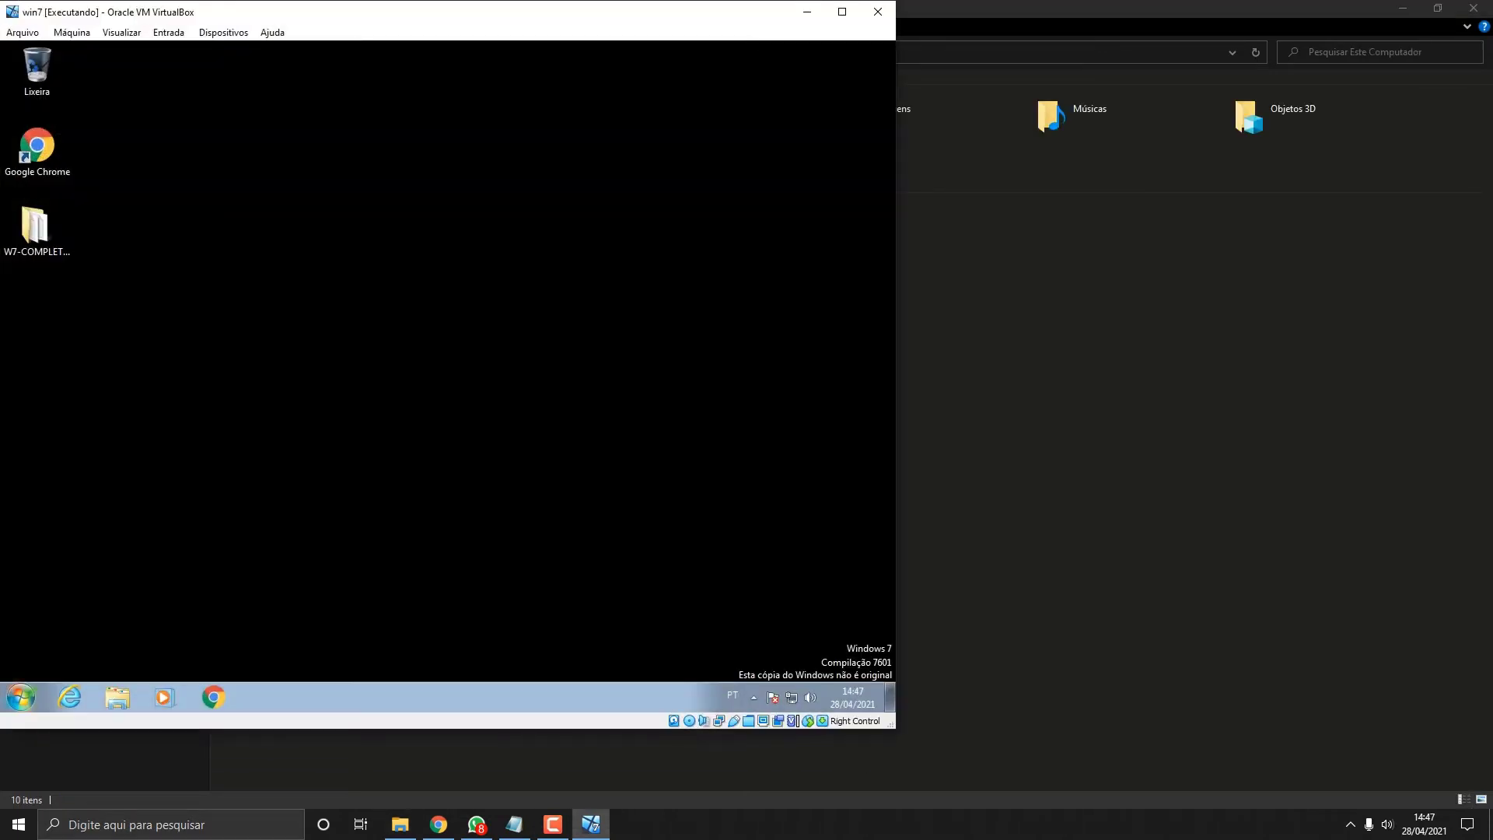
click(21, 697)
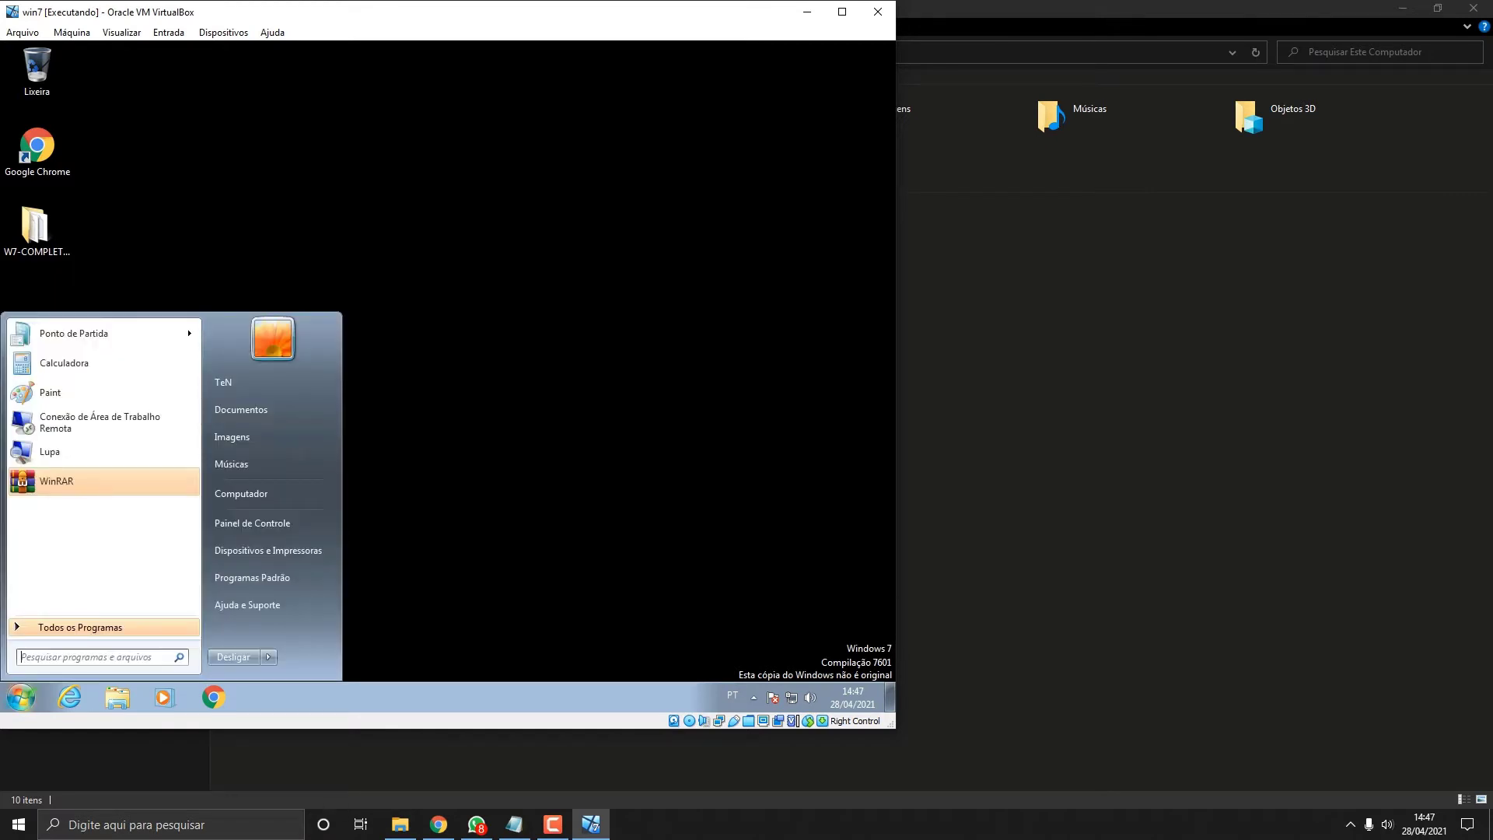
text(%temp%)
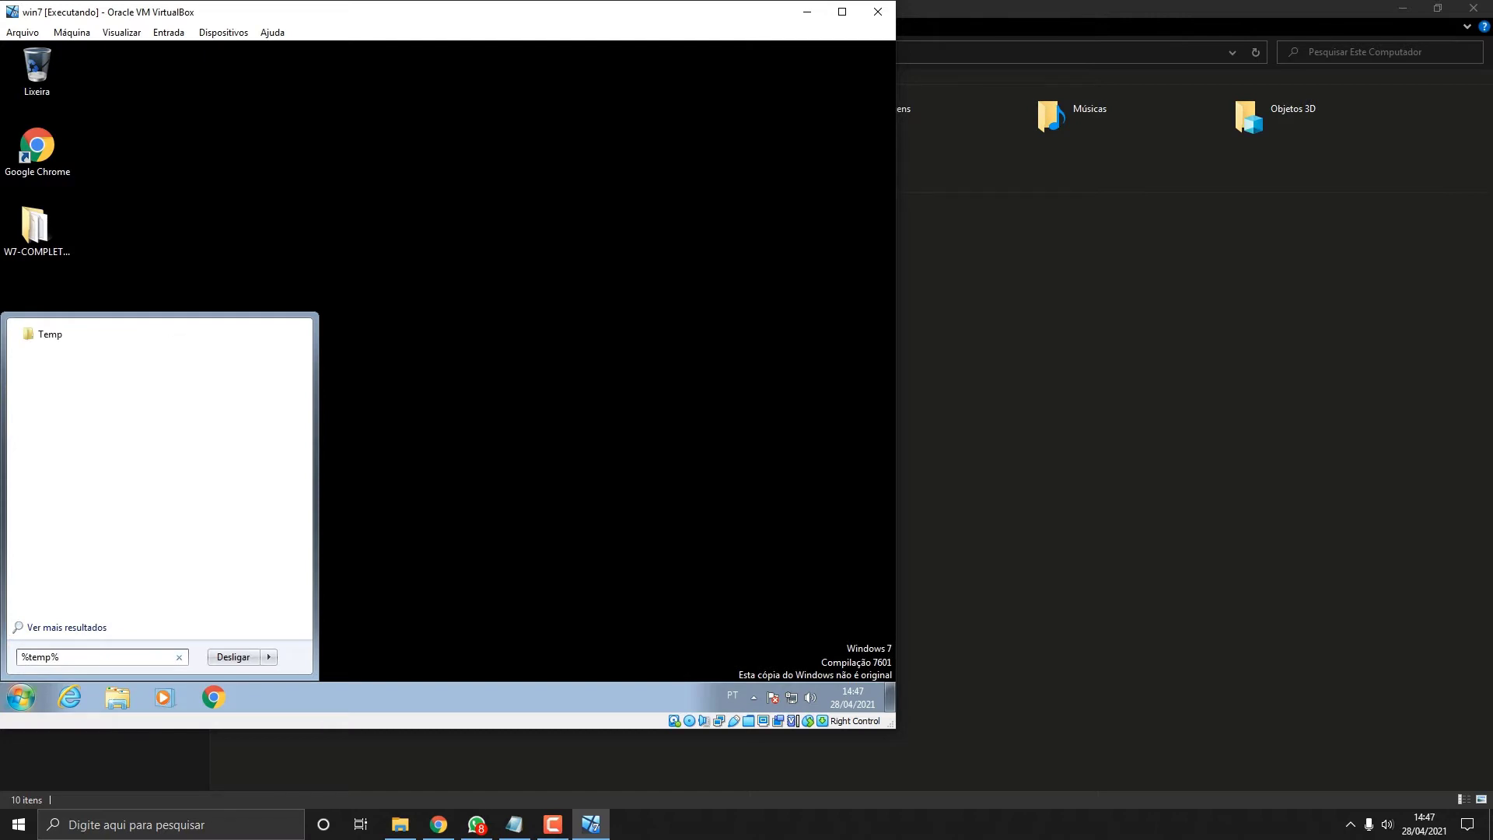
key(Return)
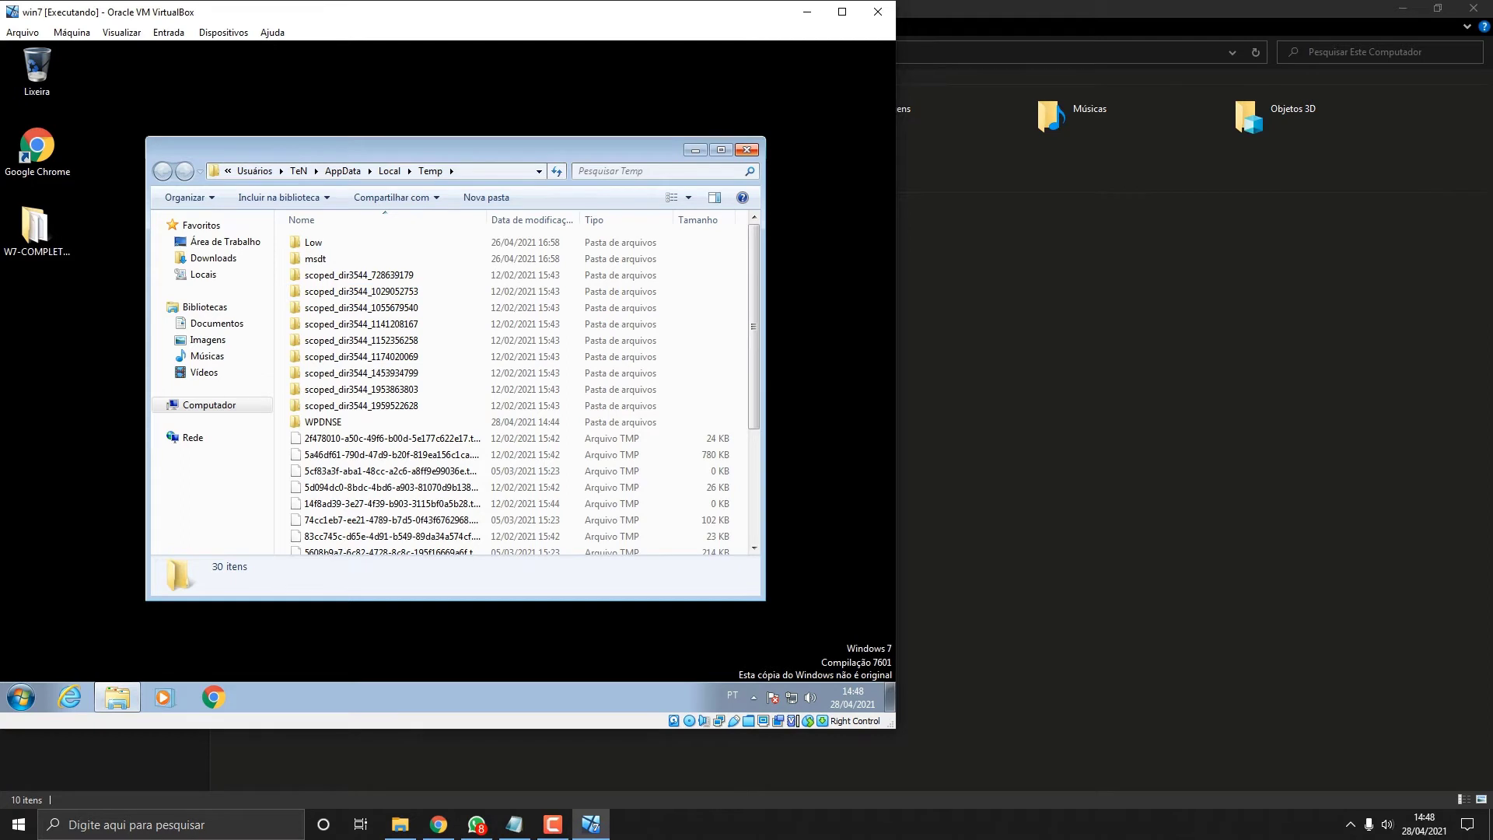
View the virtual machine's drives under Computador, and close that window to return to the host's Explorer.
click(209, 404)
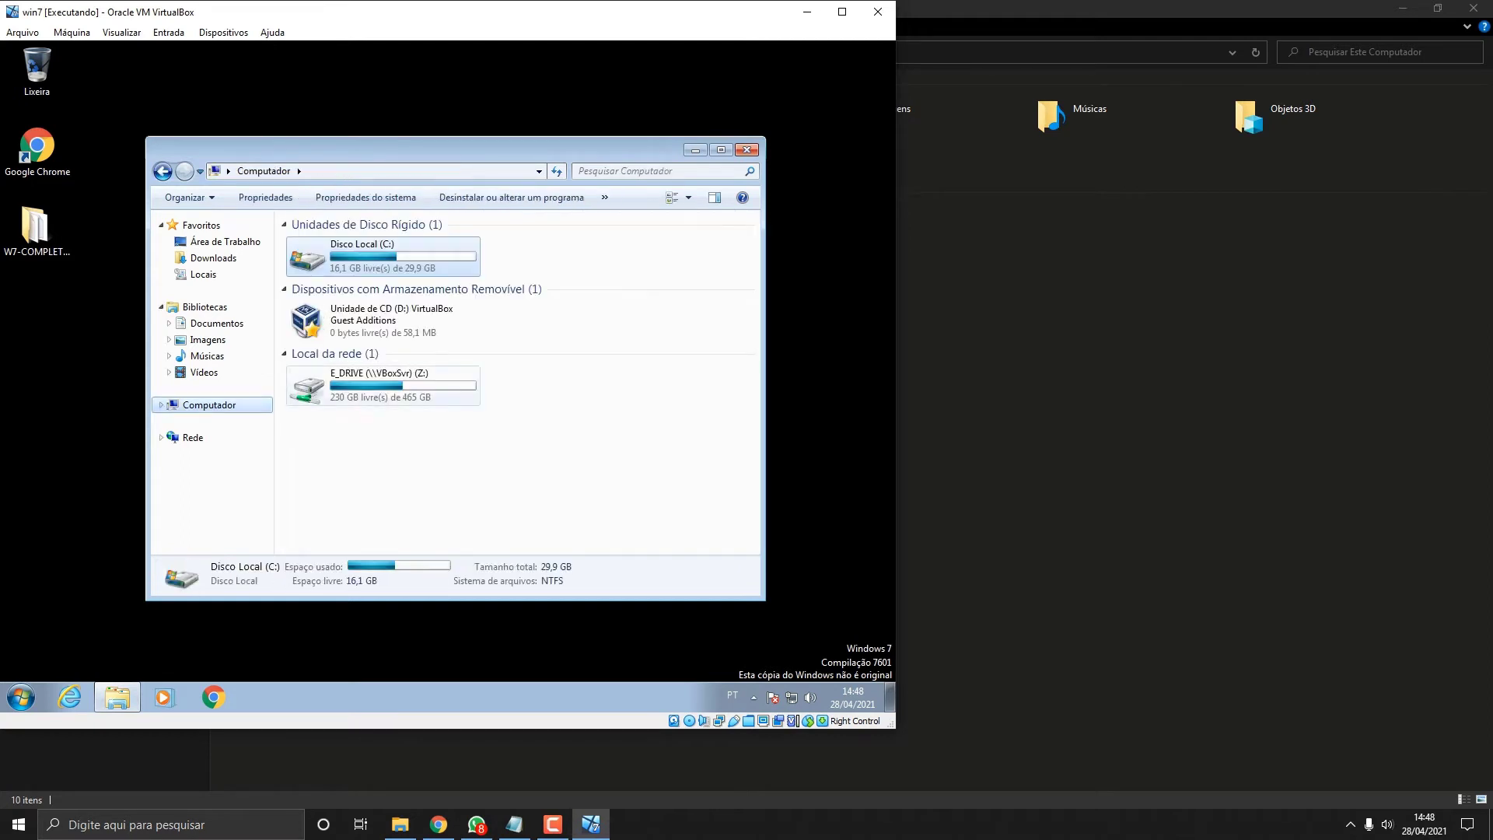
click(746, 150)
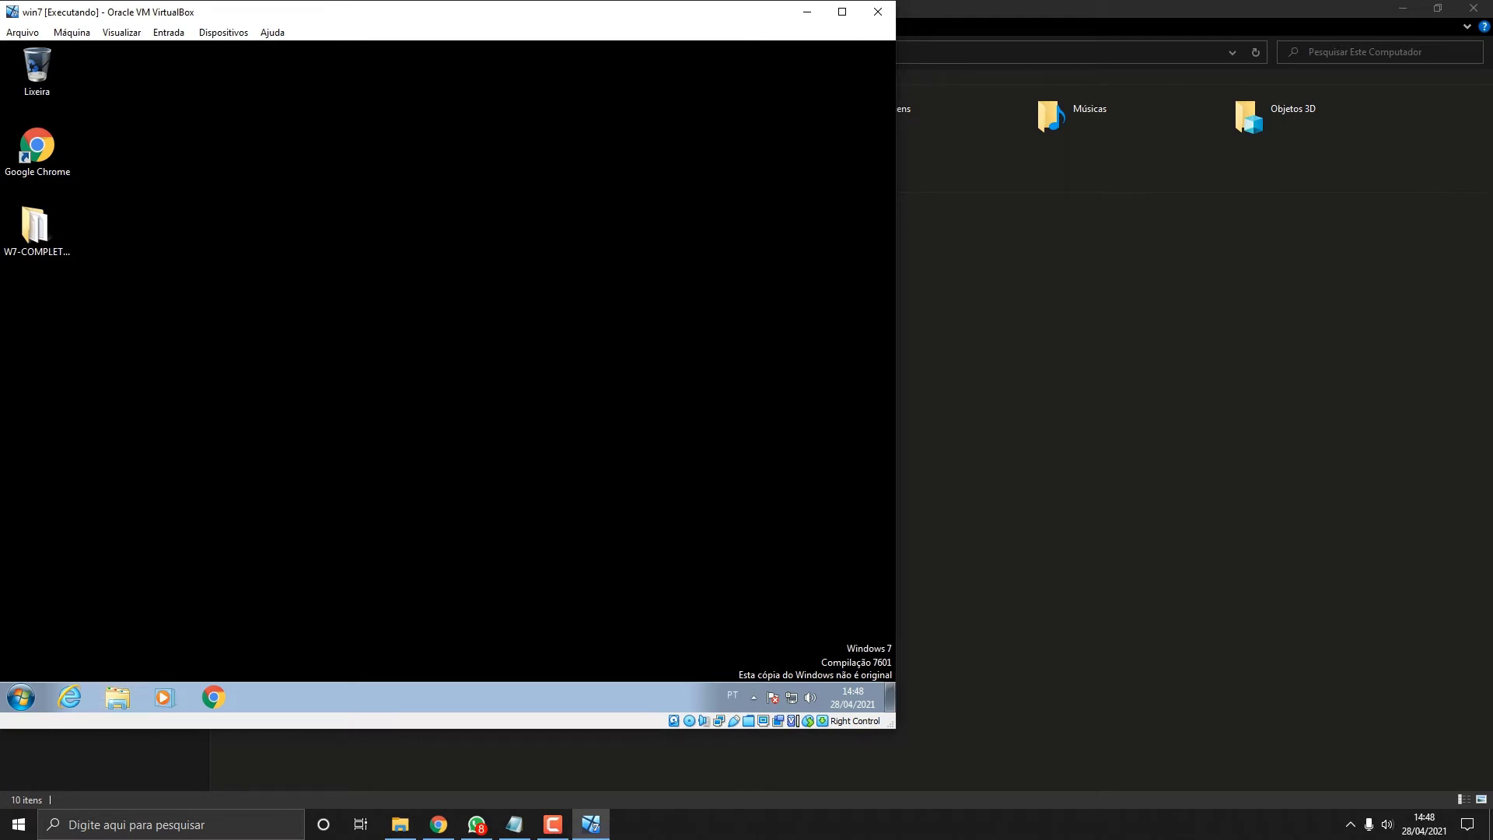
click(807, 11)
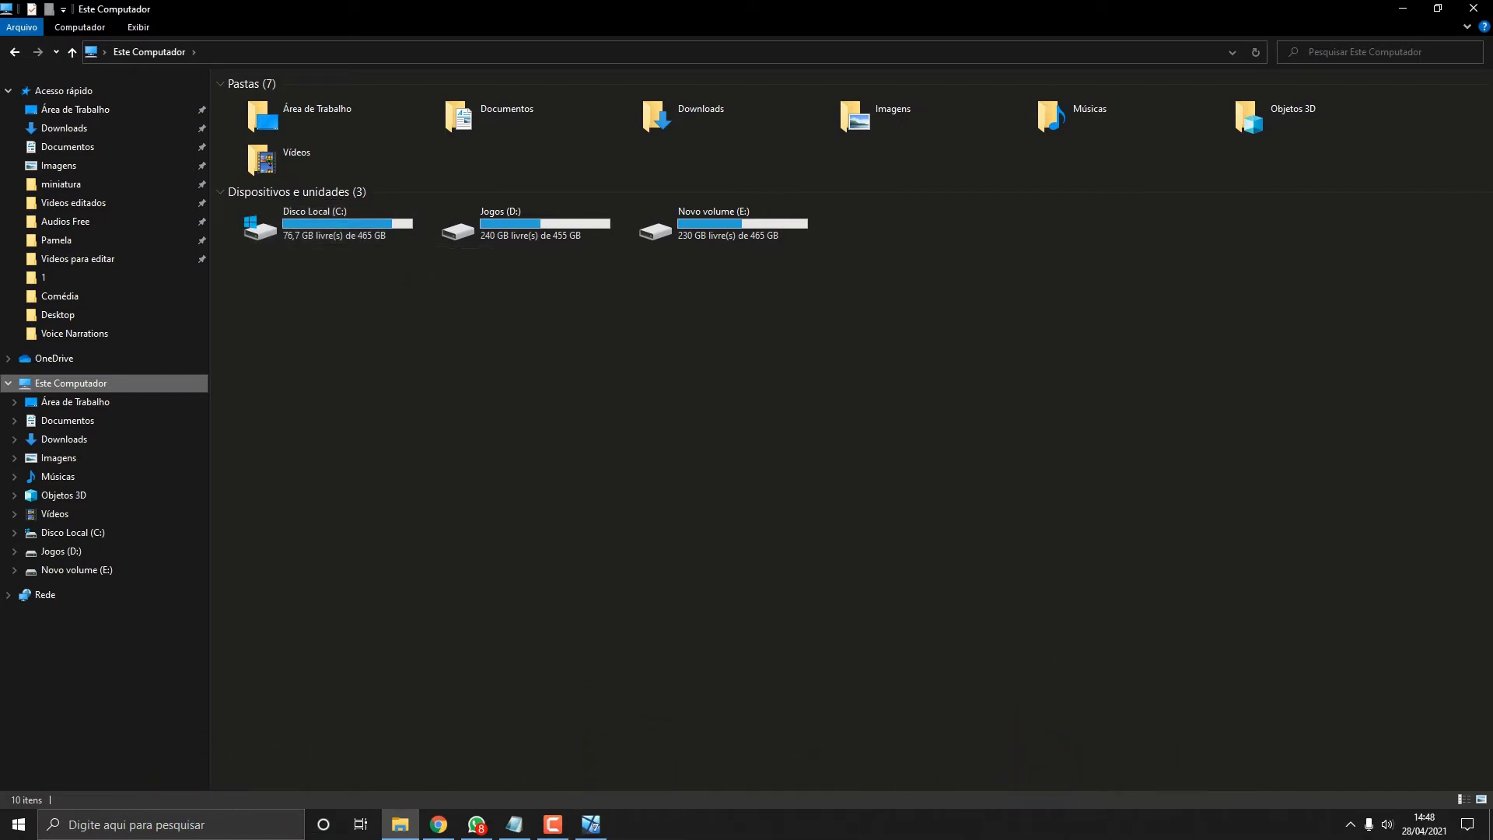
Open Disk Cleanup for Disco Local (C:) from the drive's properties.
right_click(302, 228)
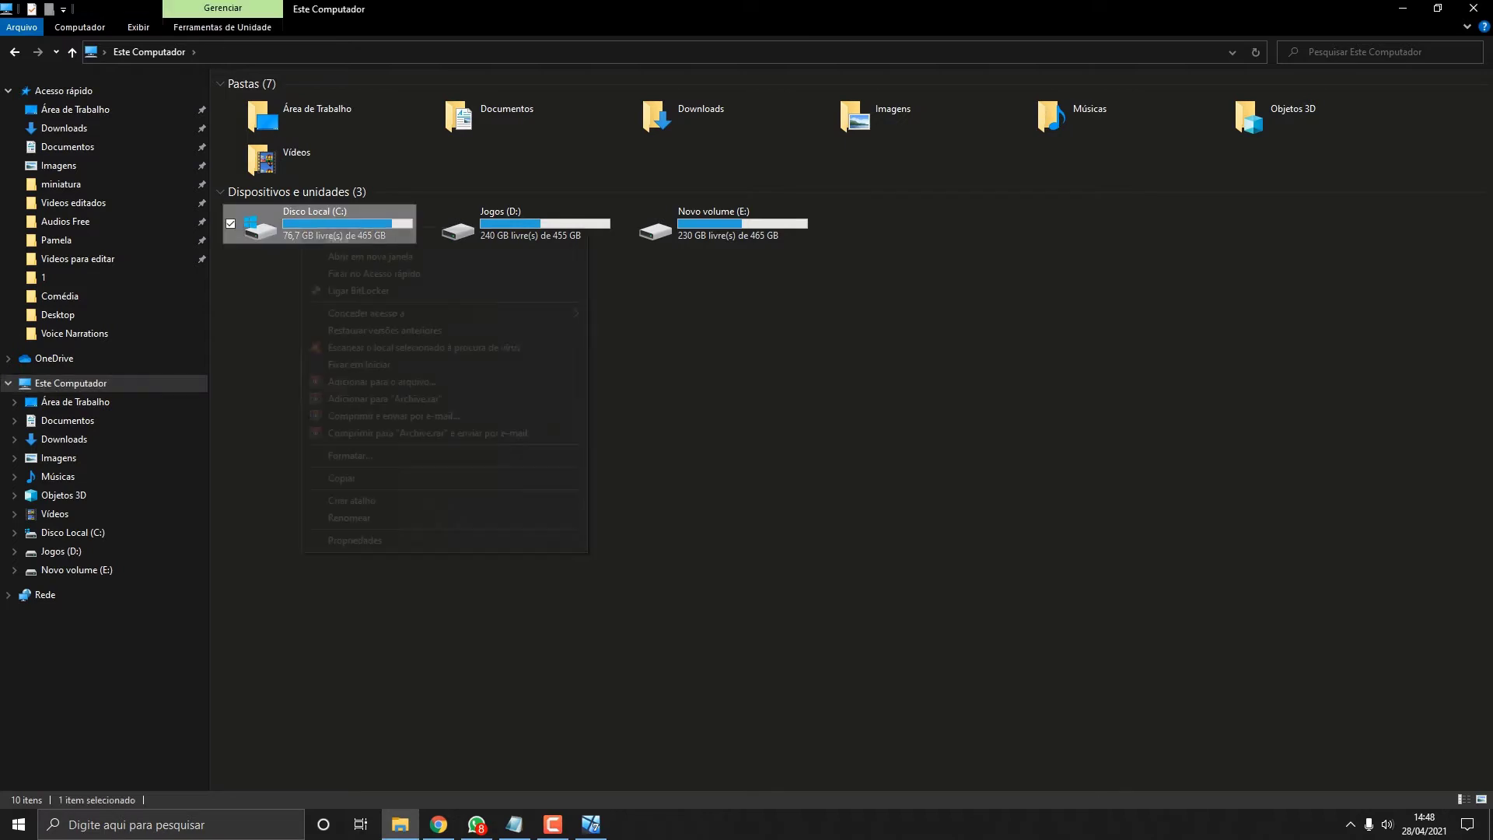
click(349, 541)
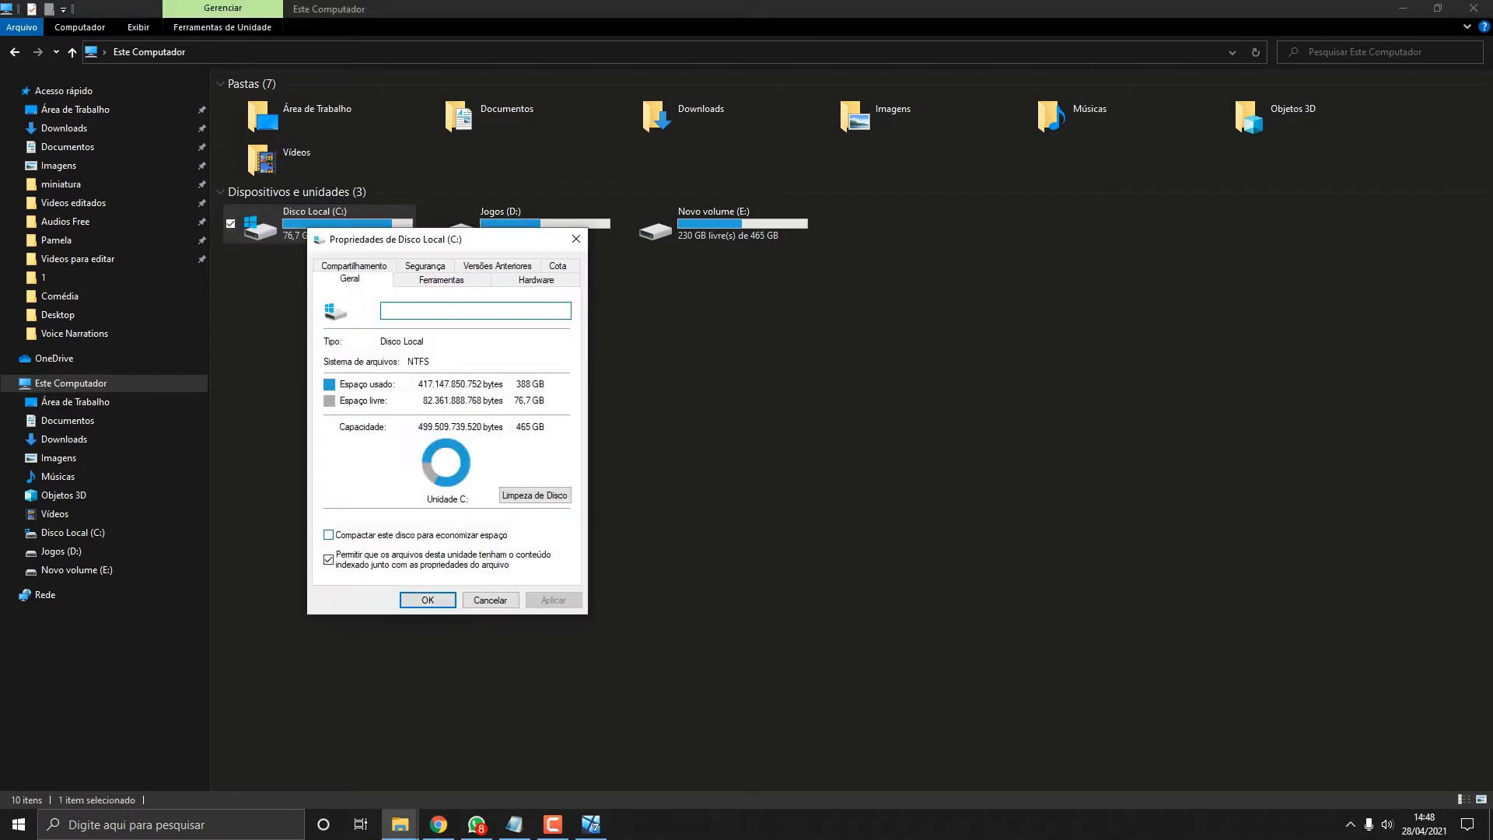
click(535, 495)
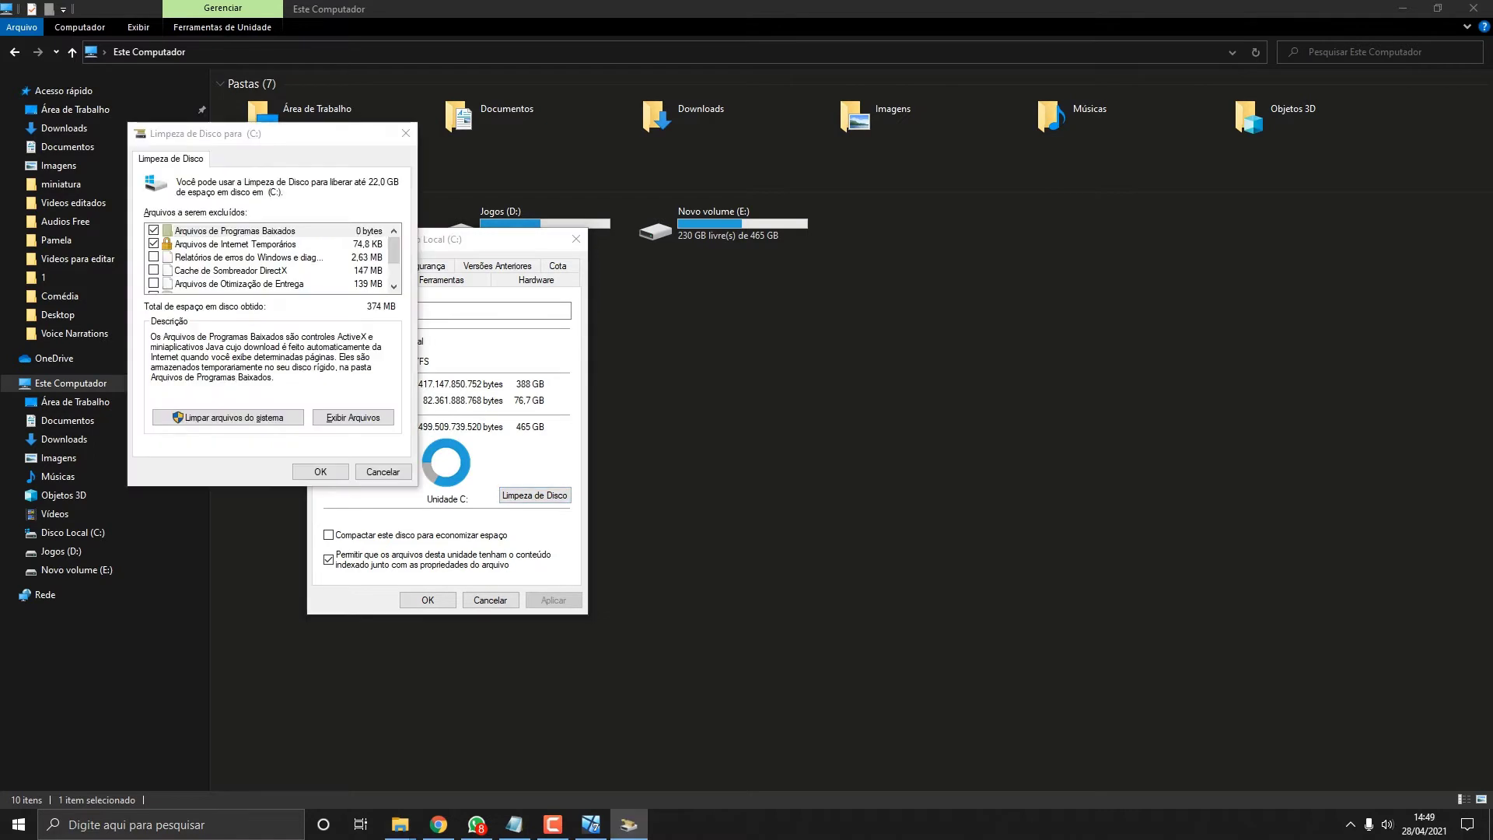
Mark the Windows error reports, Cache de Sombreador DirectX, Arquivos de Otimização de Entrega, Lixeira and Arquivos temporários for deletion.
click(245, 257)
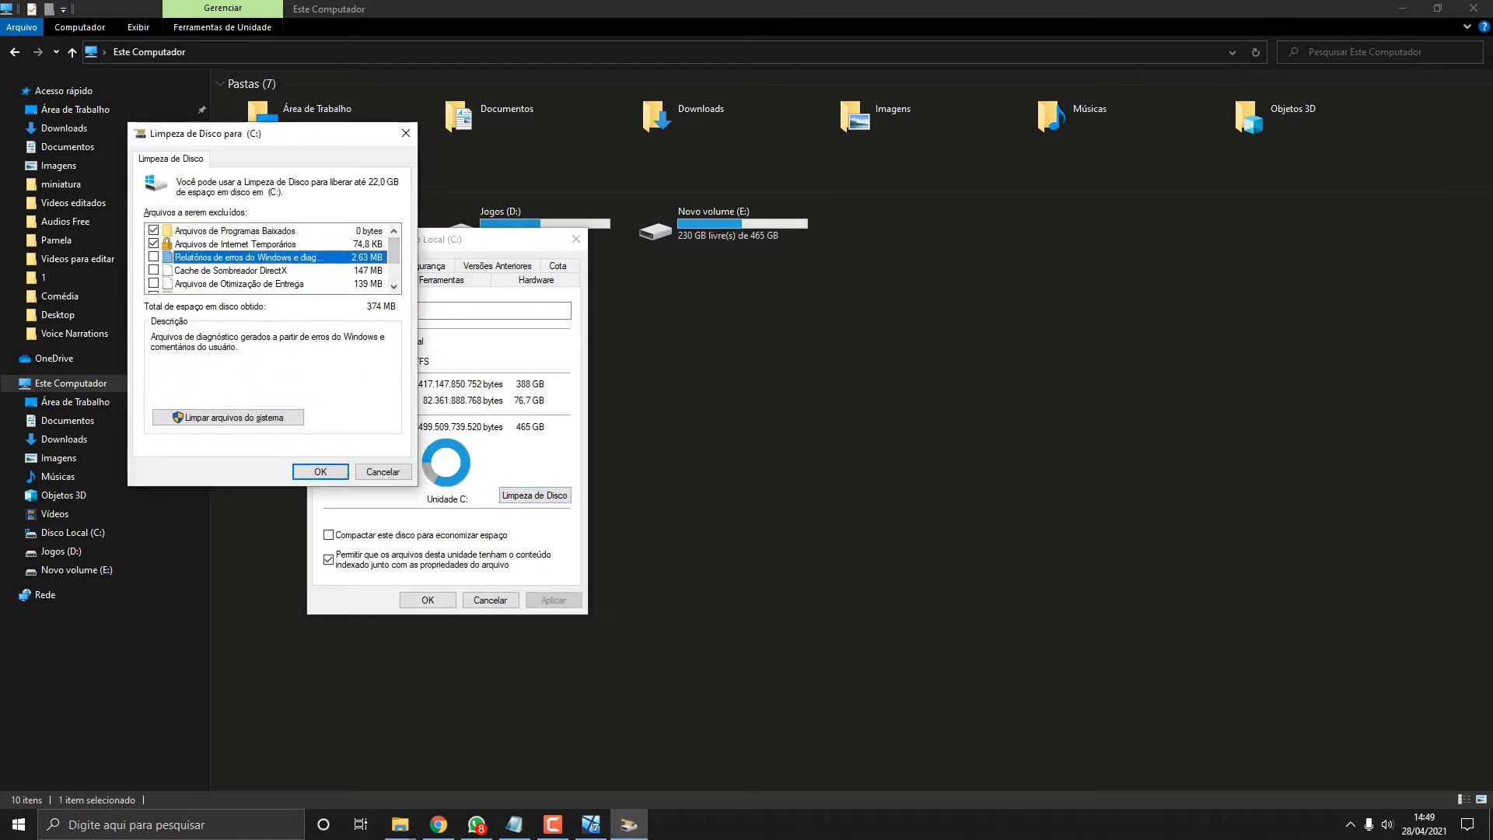
scroll(272, 256, down, 1)
click(233, 257)
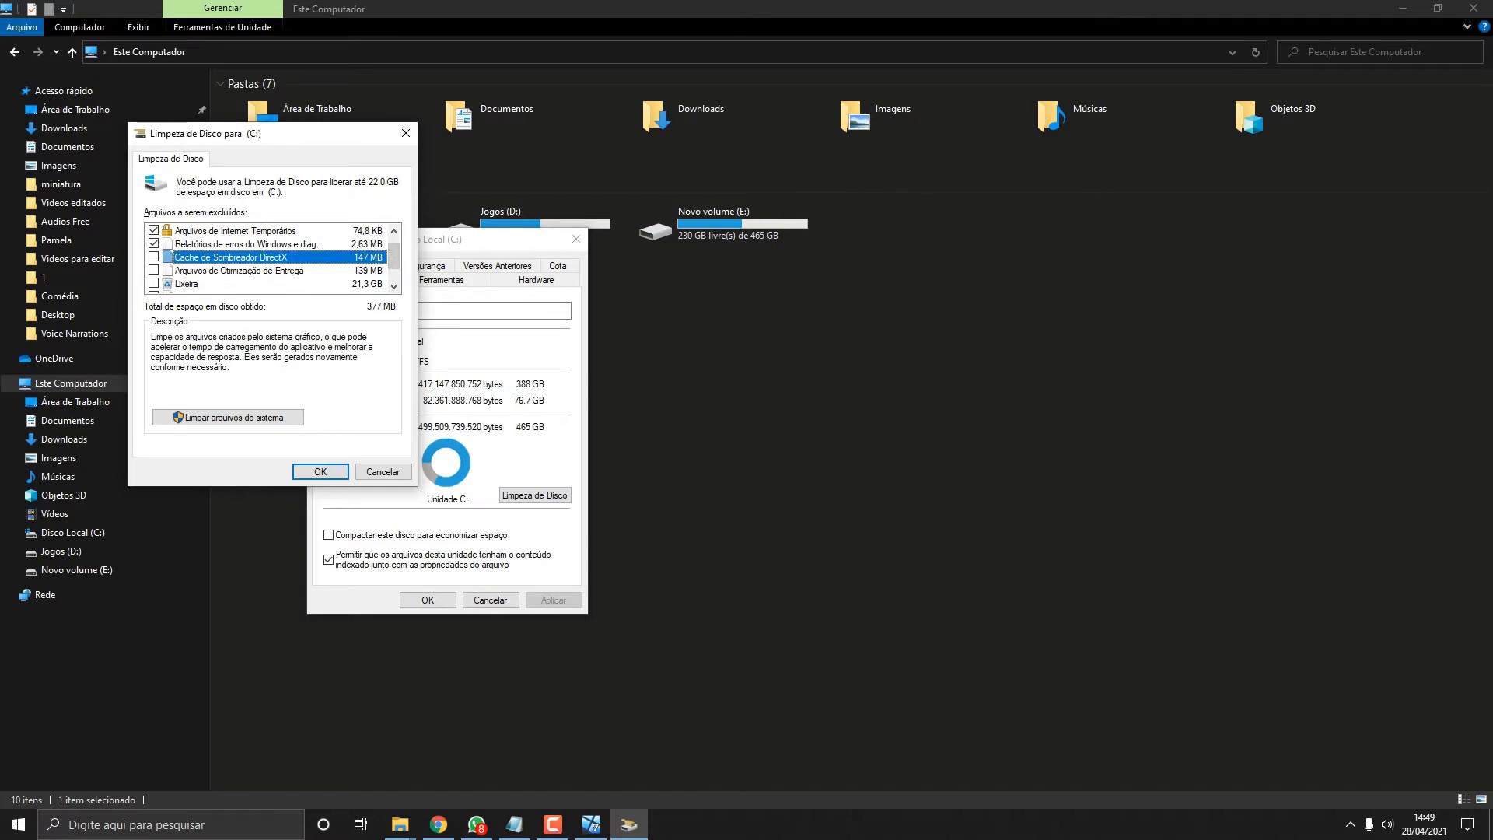
scroll(272, 256, down, 2)
click(233, 256)
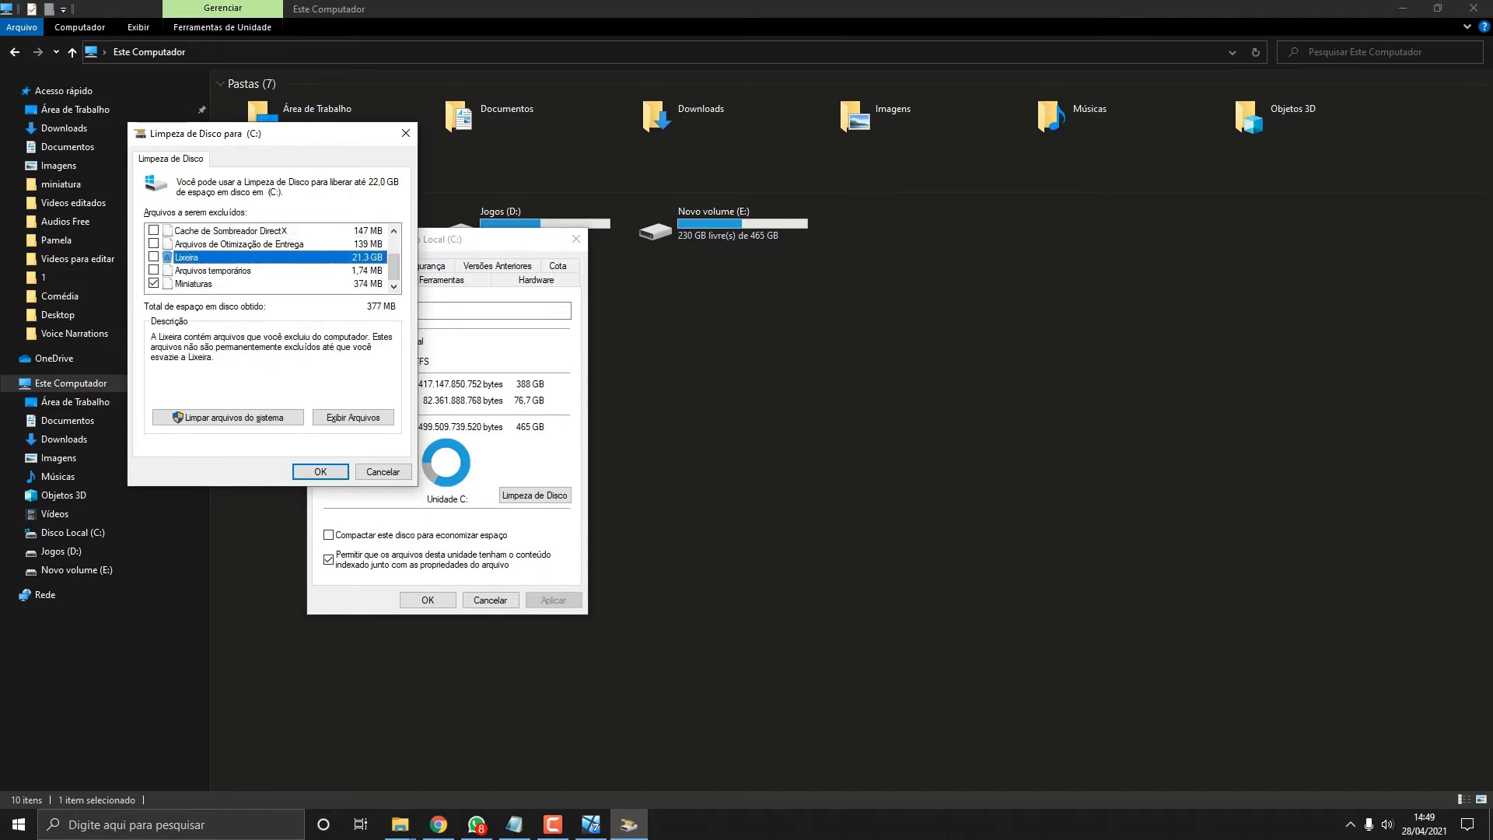
key(space)
key(space)
key(Up)
key(space)
key(Up)
key(space)
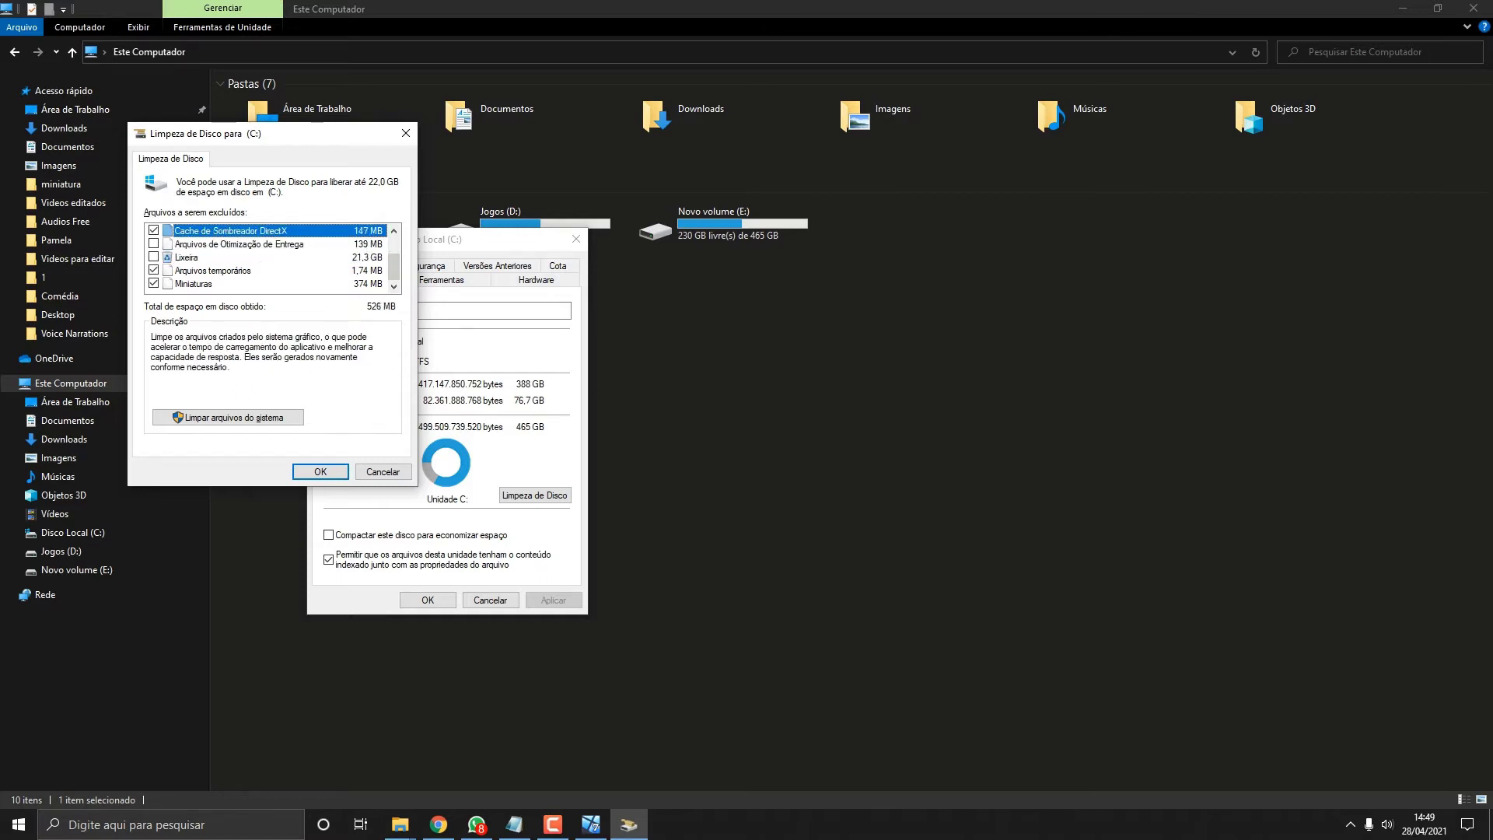
click(153, 257)
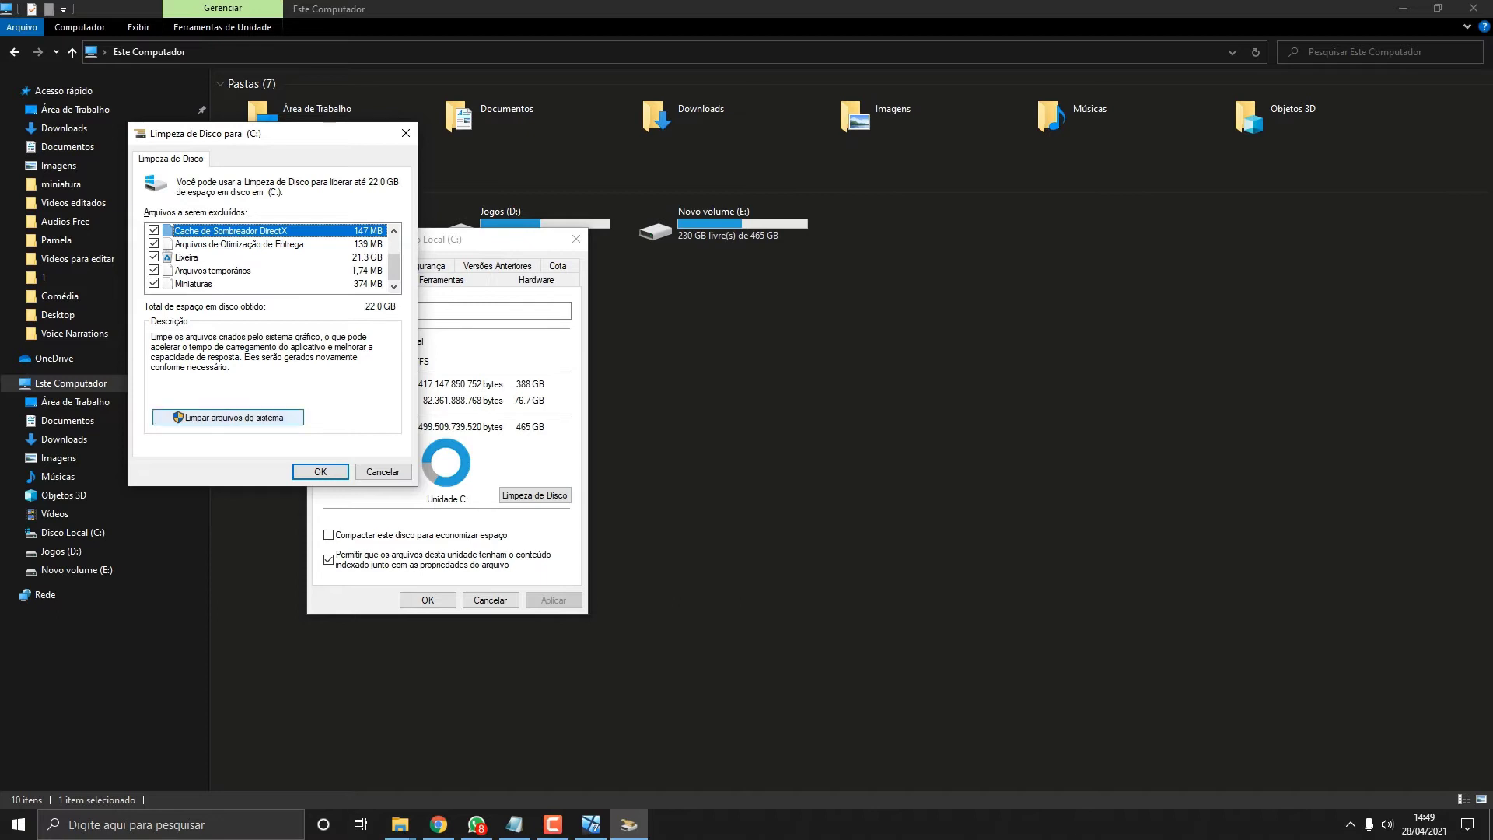
Scan drive C: for cleanable system files, and close Disk Cleanup without deleting anything.
click(228, 417)
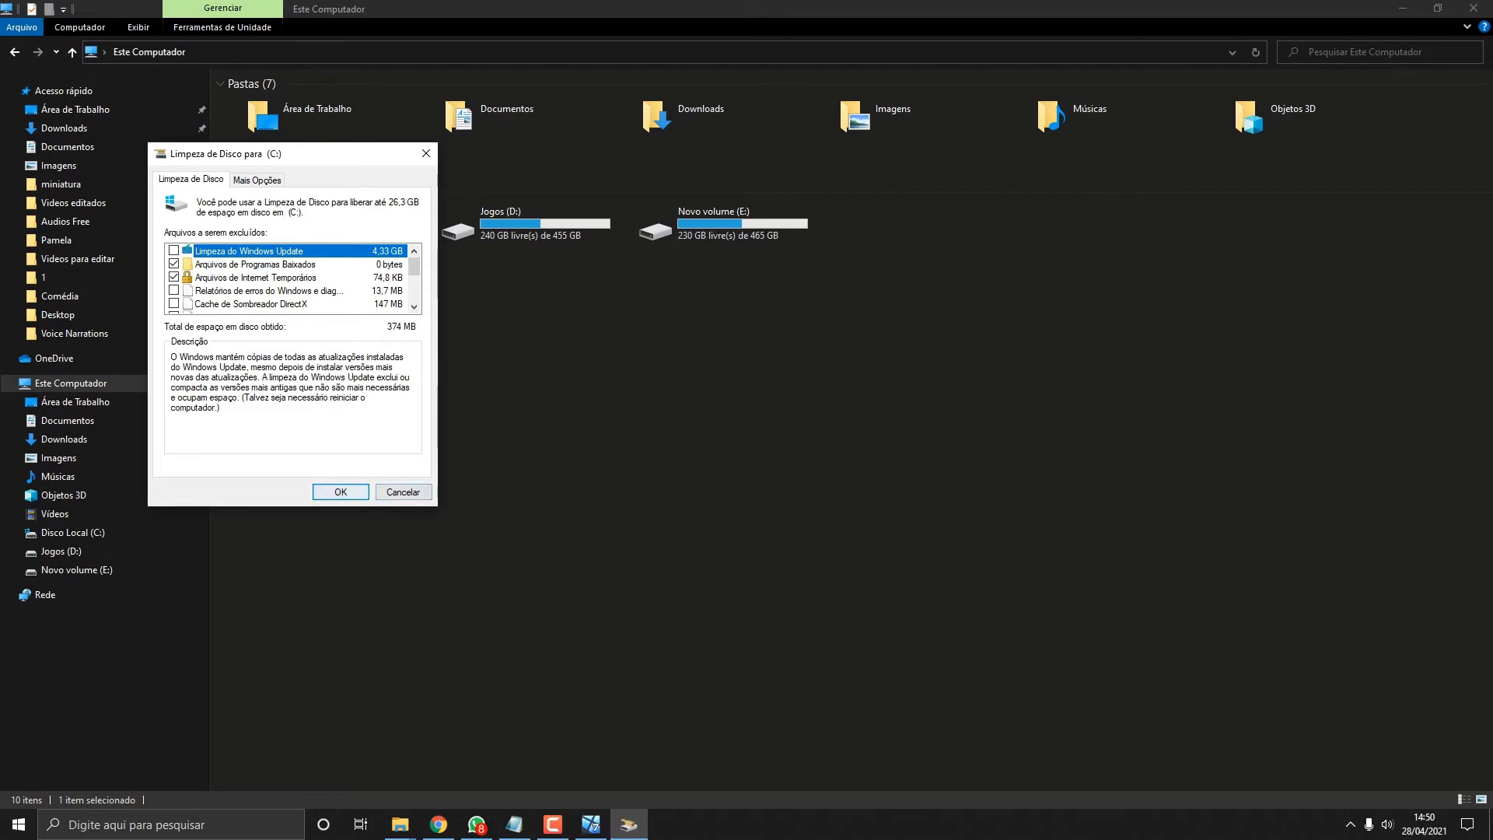
key(Escape)
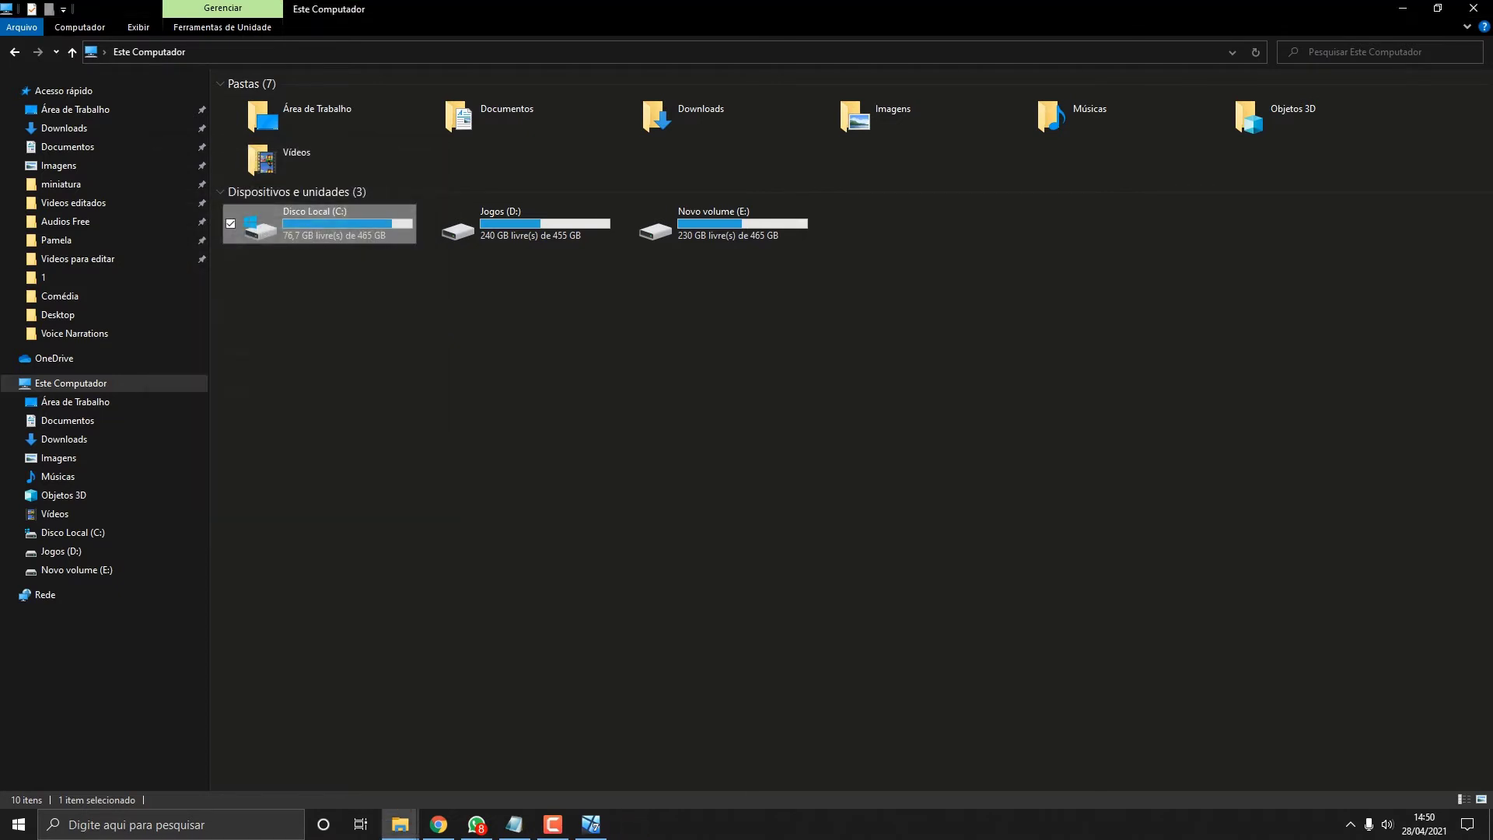
right_click(309, 218)
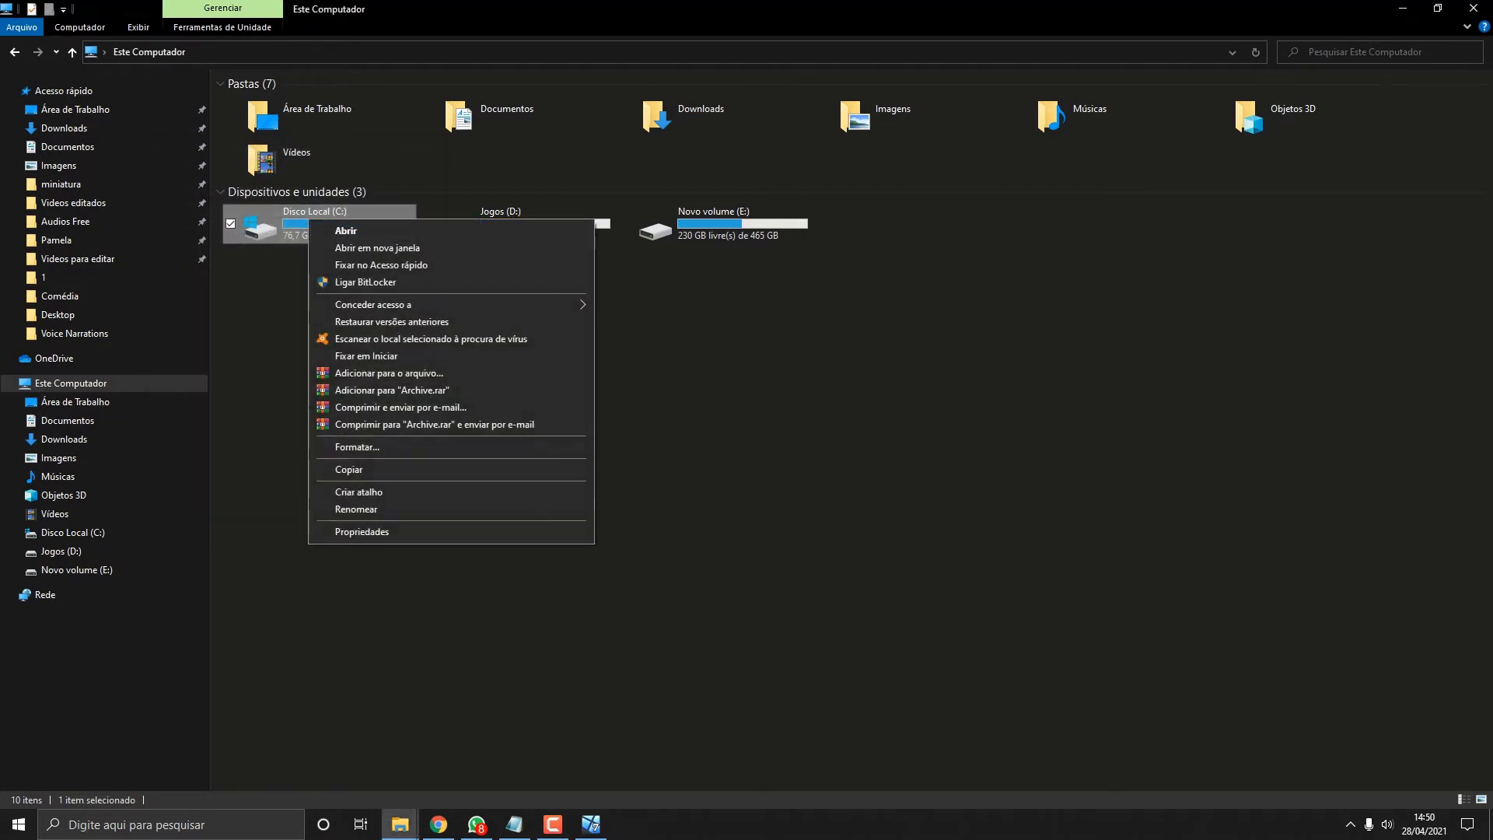
click(622, 349)
click(319, 223)
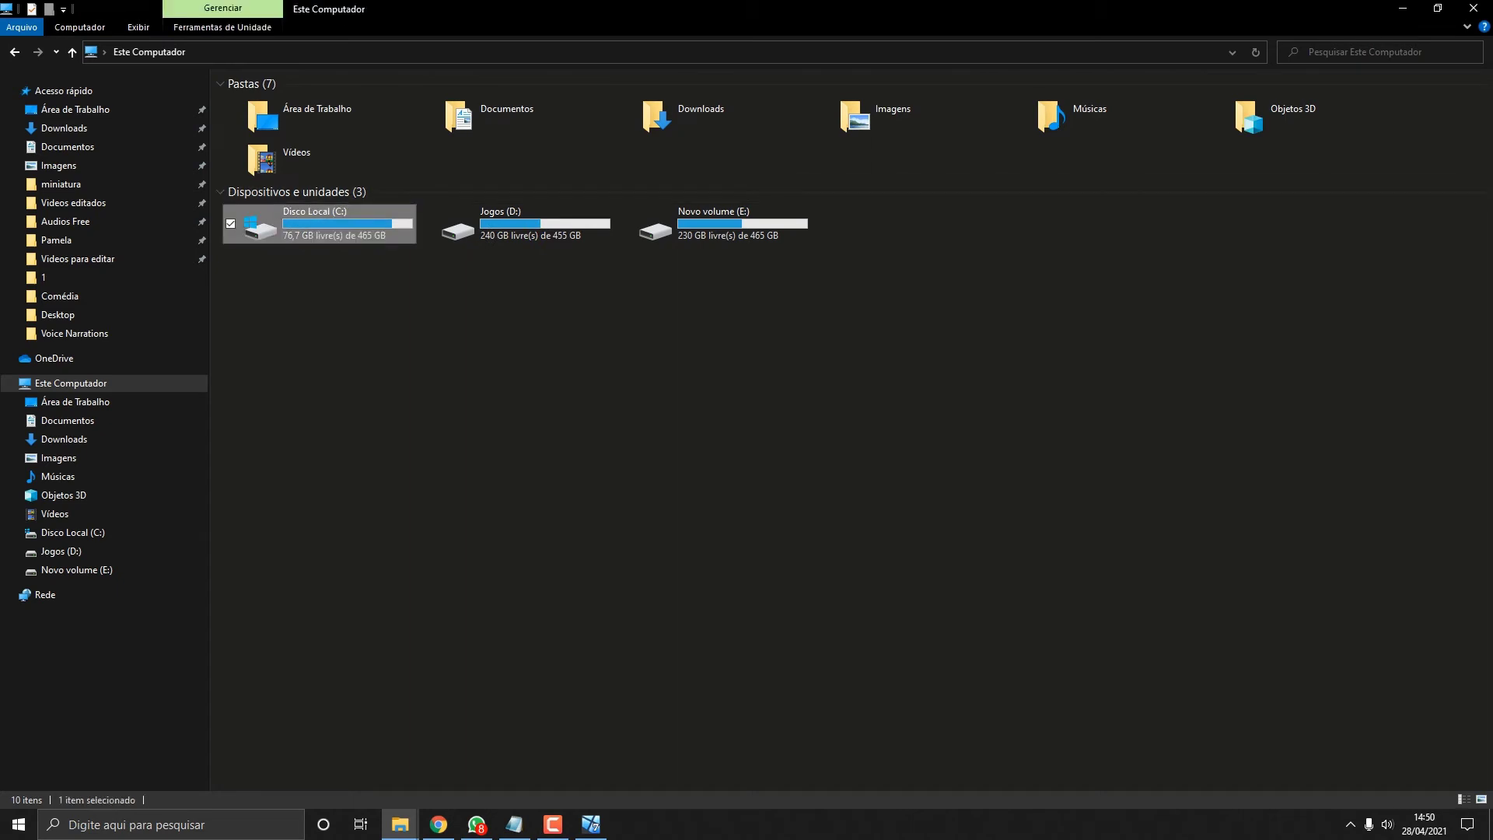
key(Right)
key(Right)
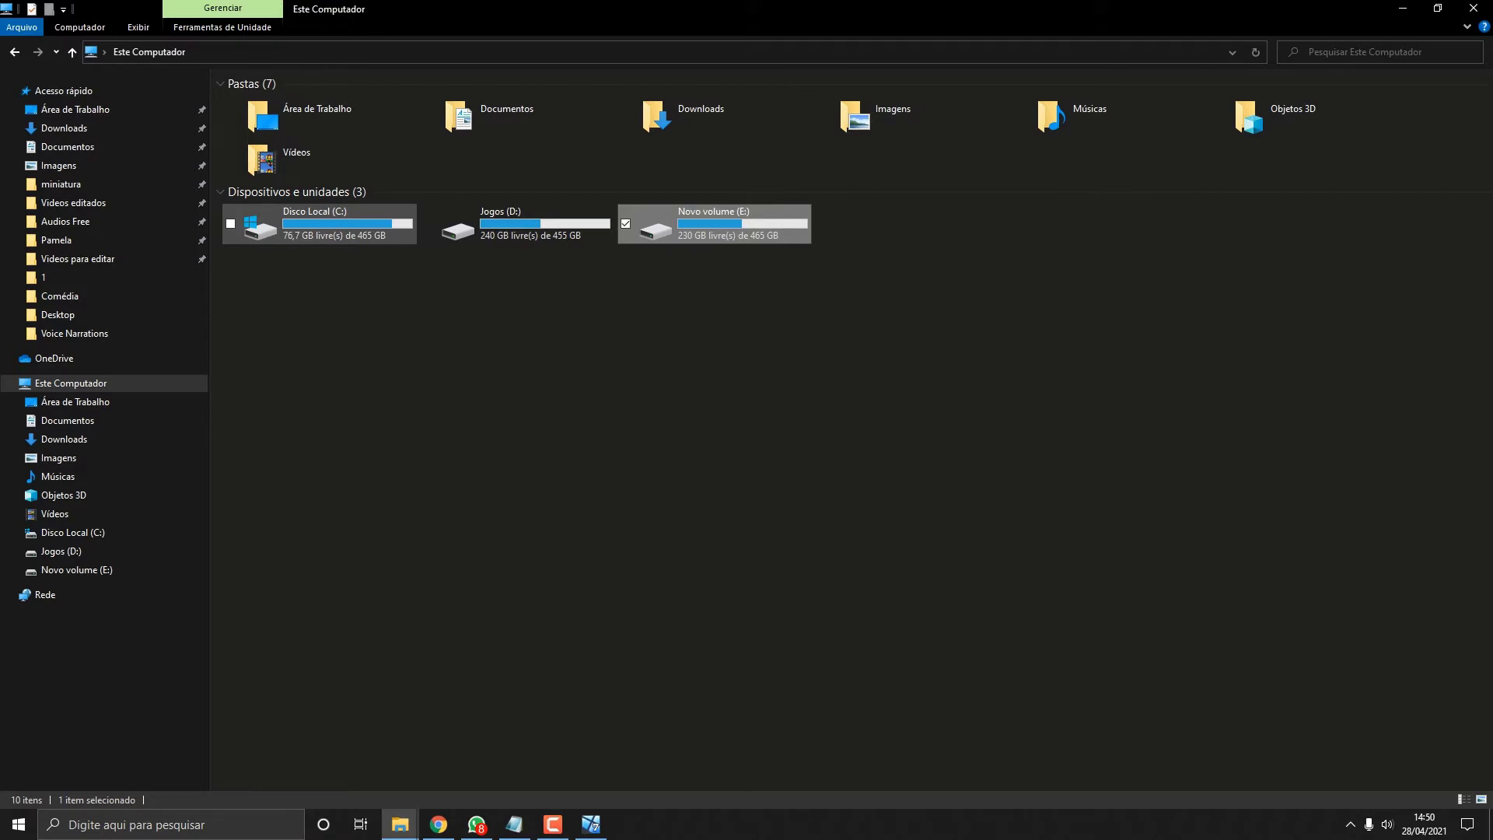
Open the drive optimization and defragmentation tool from the properties of Disco Local (C:).
click(322, 227)
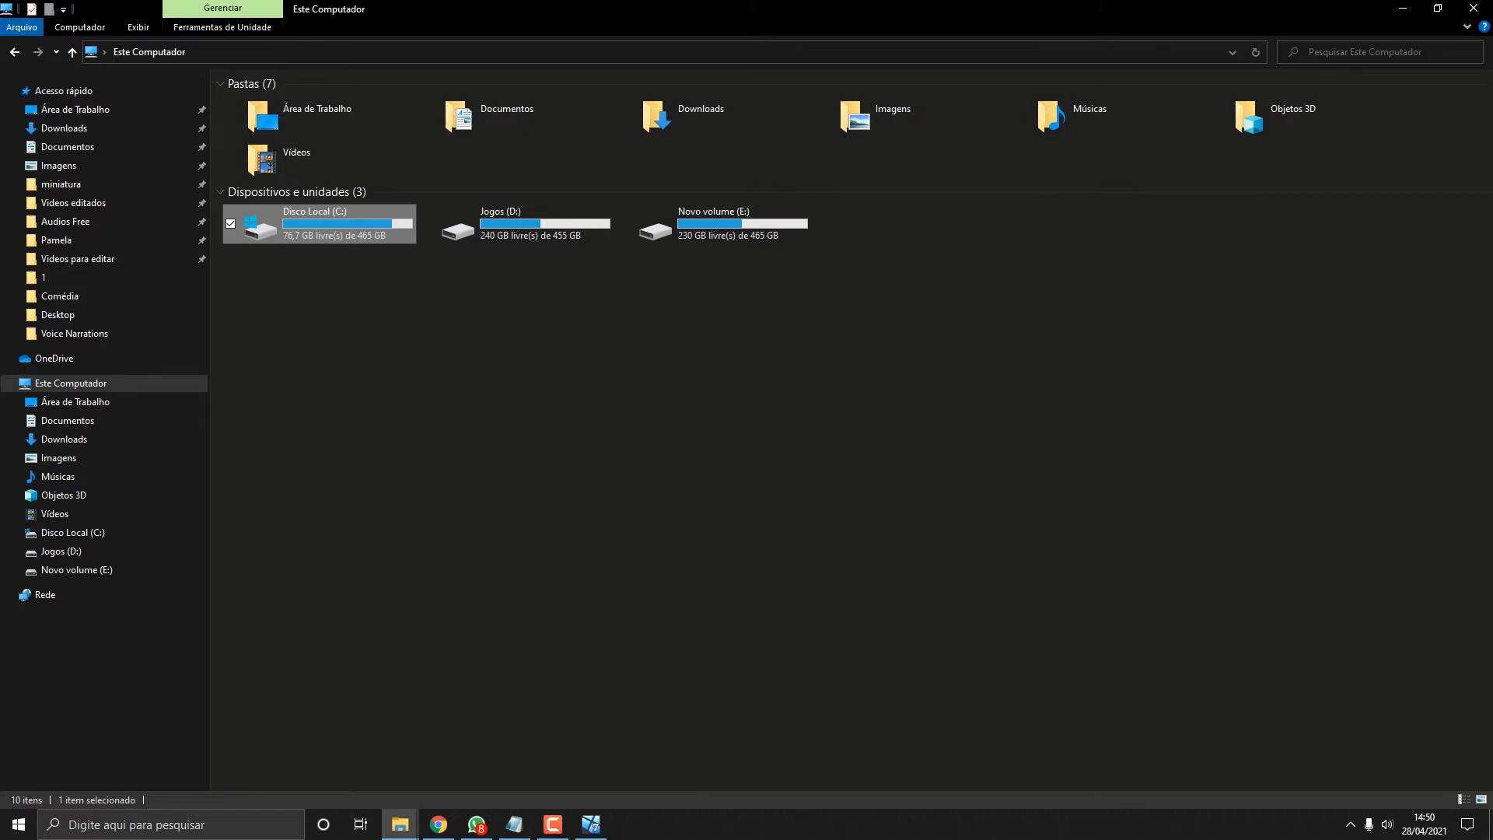
right_click(319, 230)
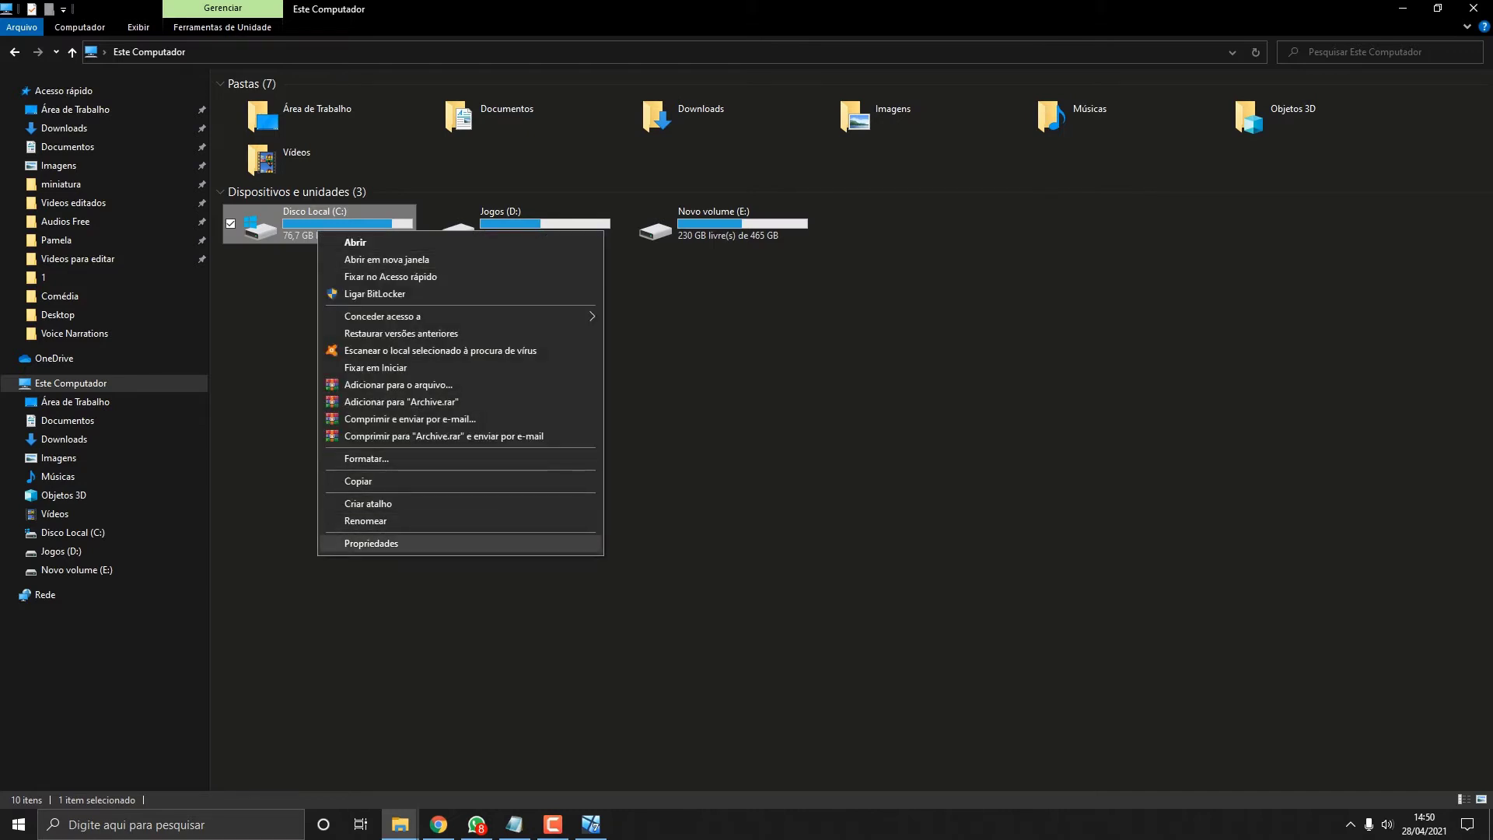
click(371, 543)
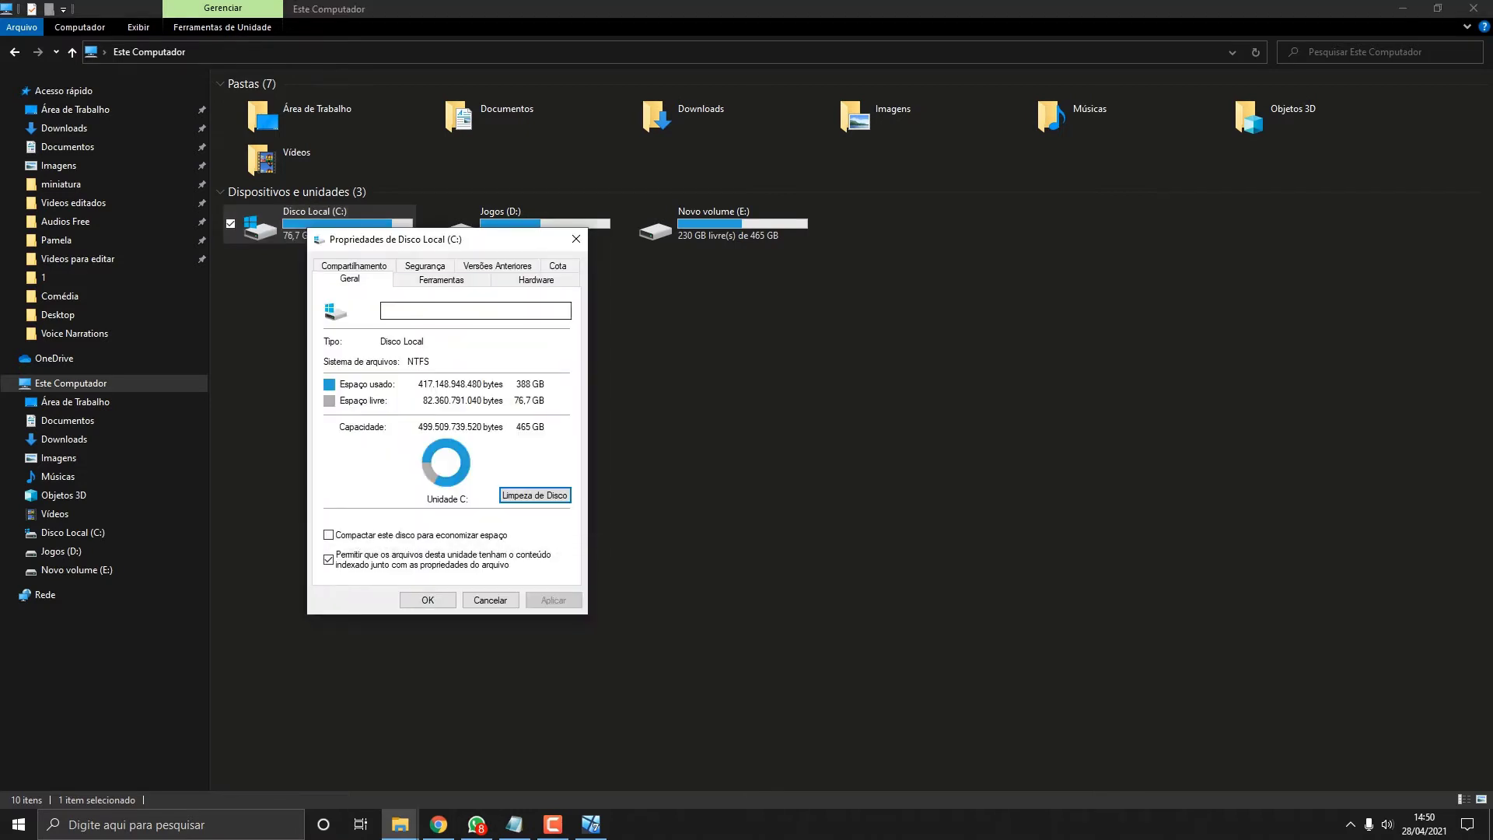
key(ctrl+Tab)
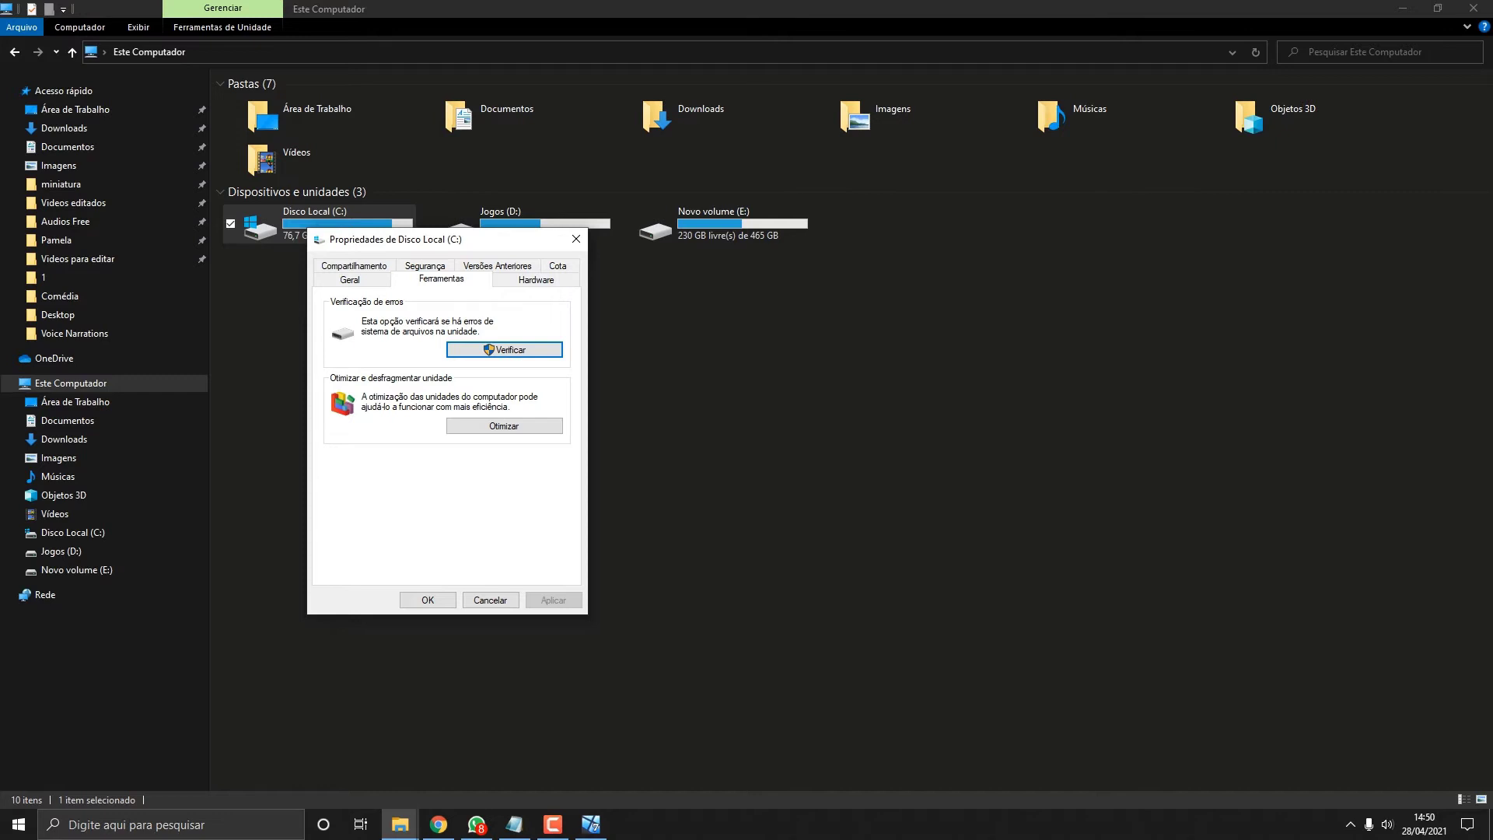
click(504, 425)
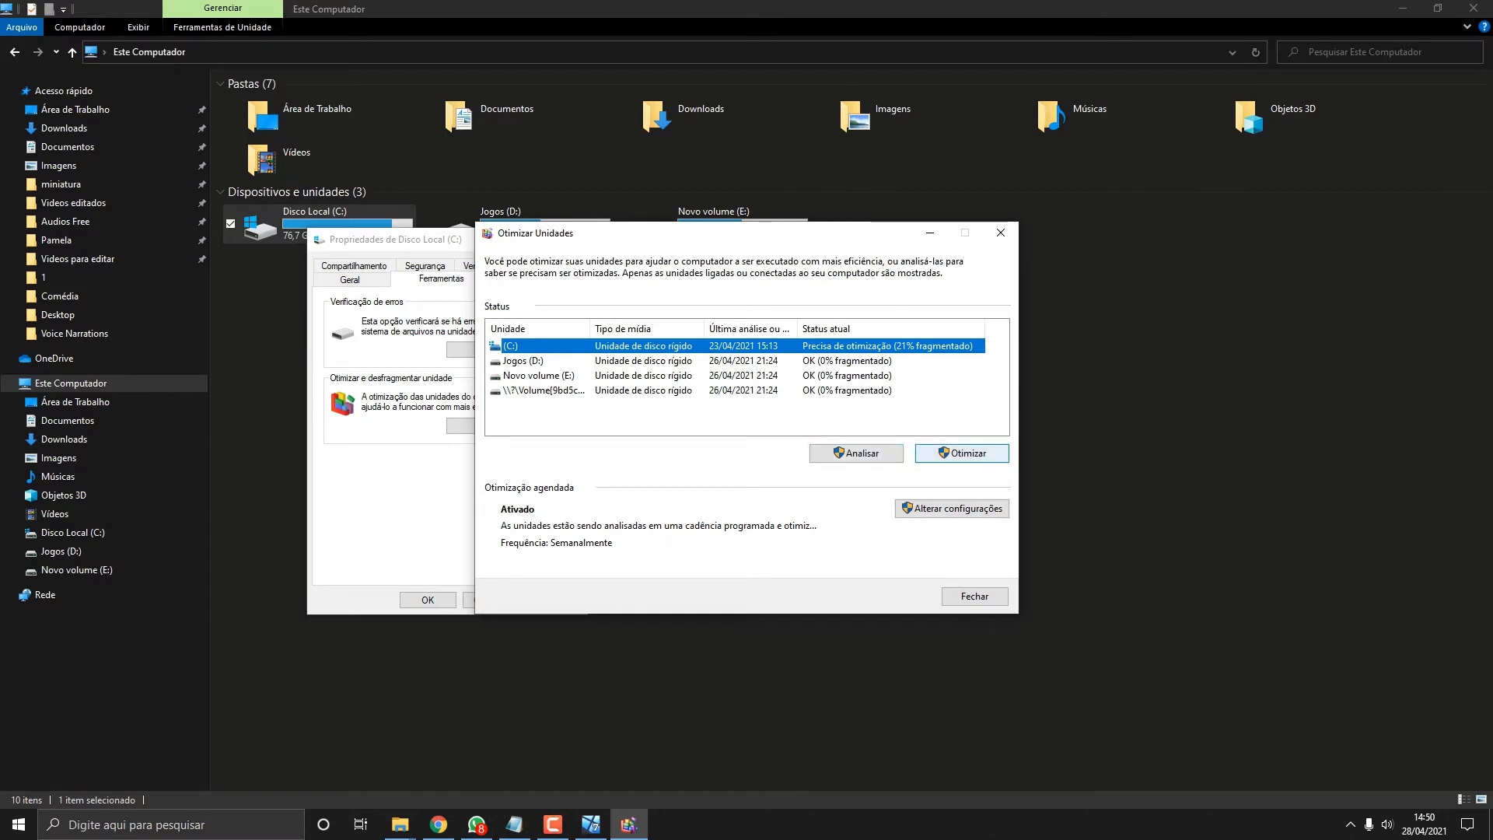
Optimize drive C:, and close both the optimizer and the drive's properties.
click(962, 452)
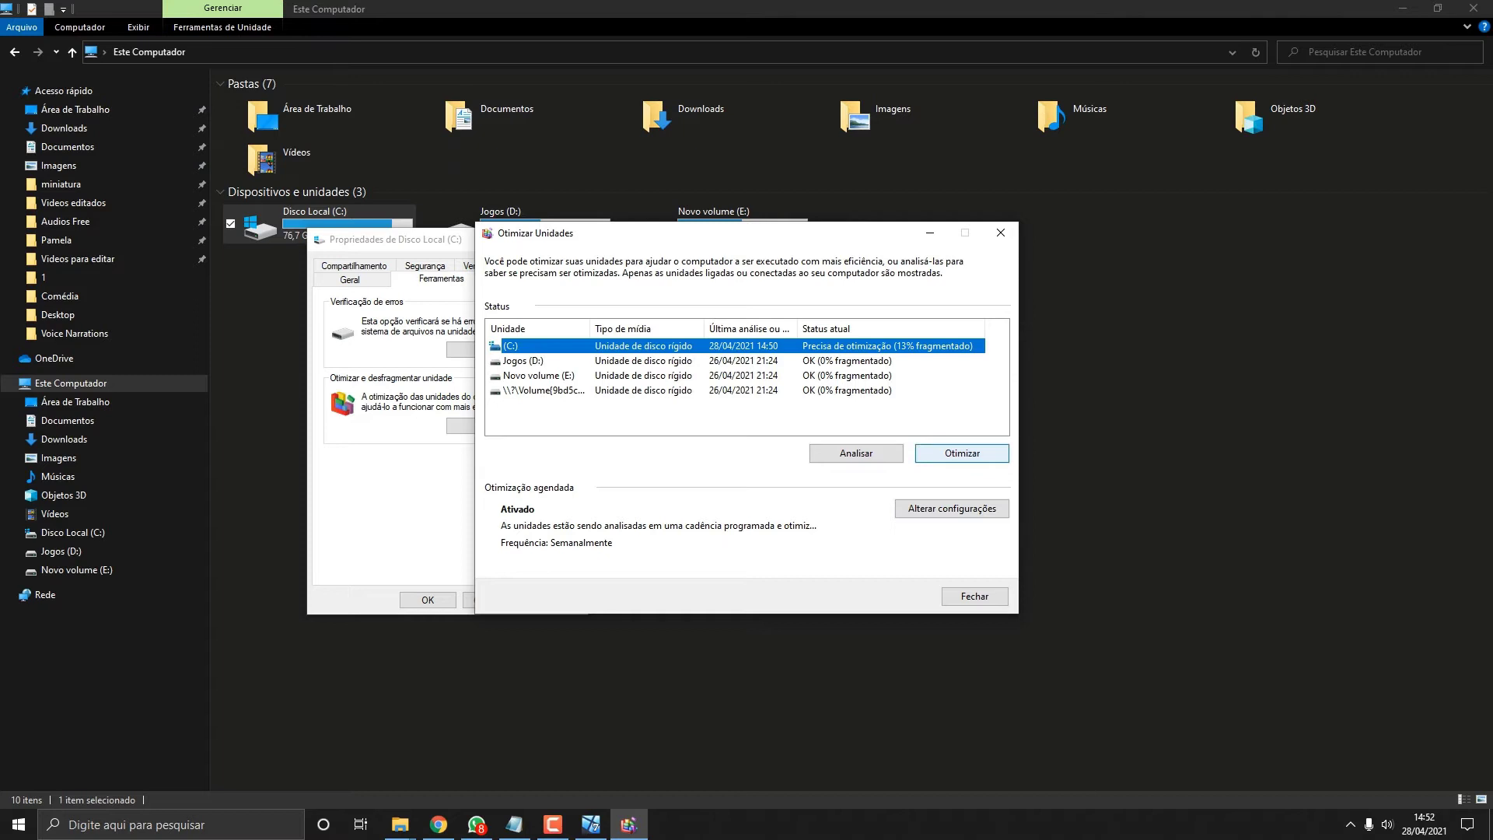
click(962, 453)
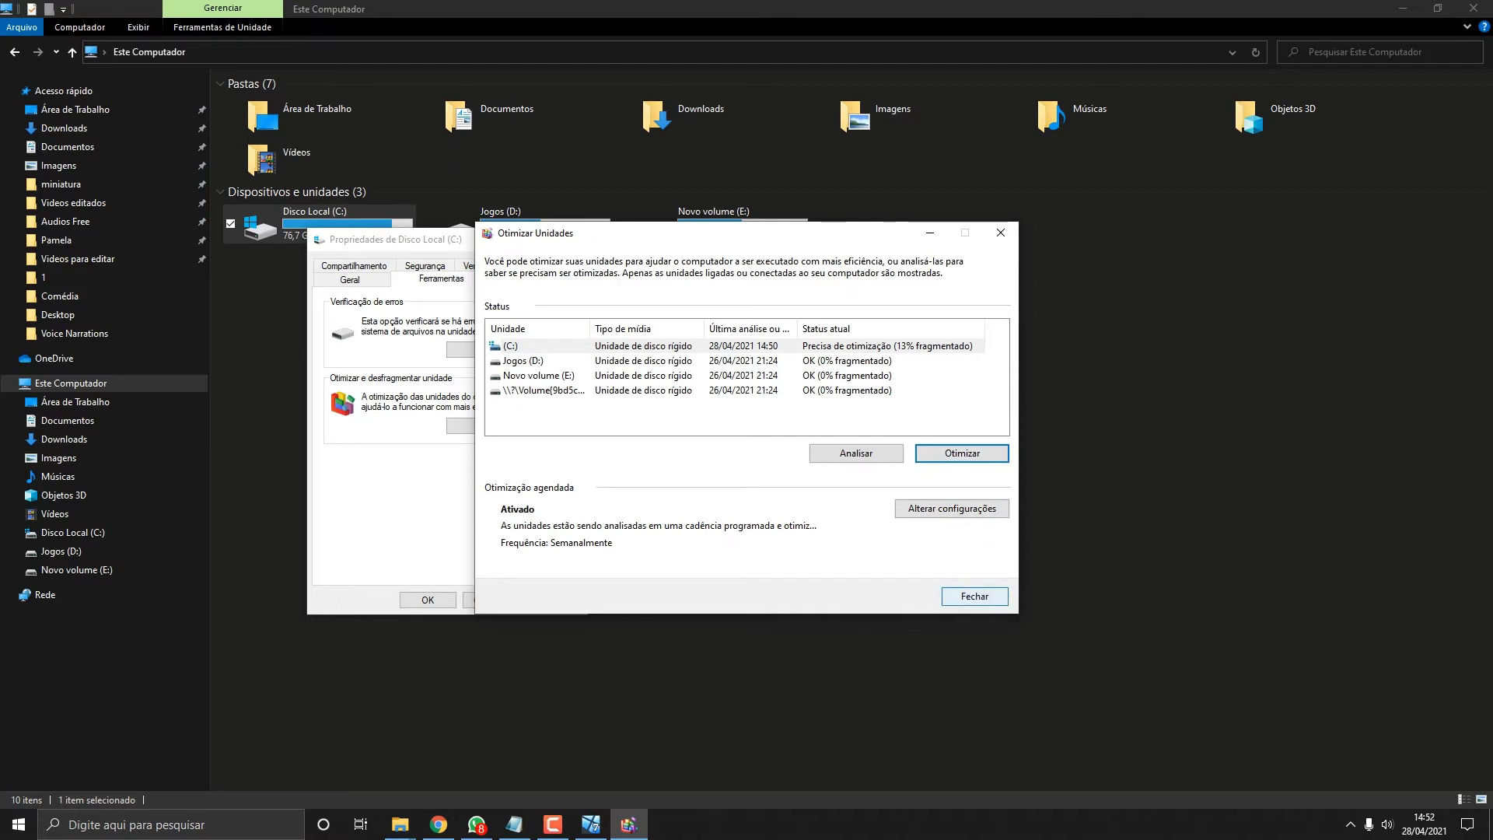
click(974, 596)
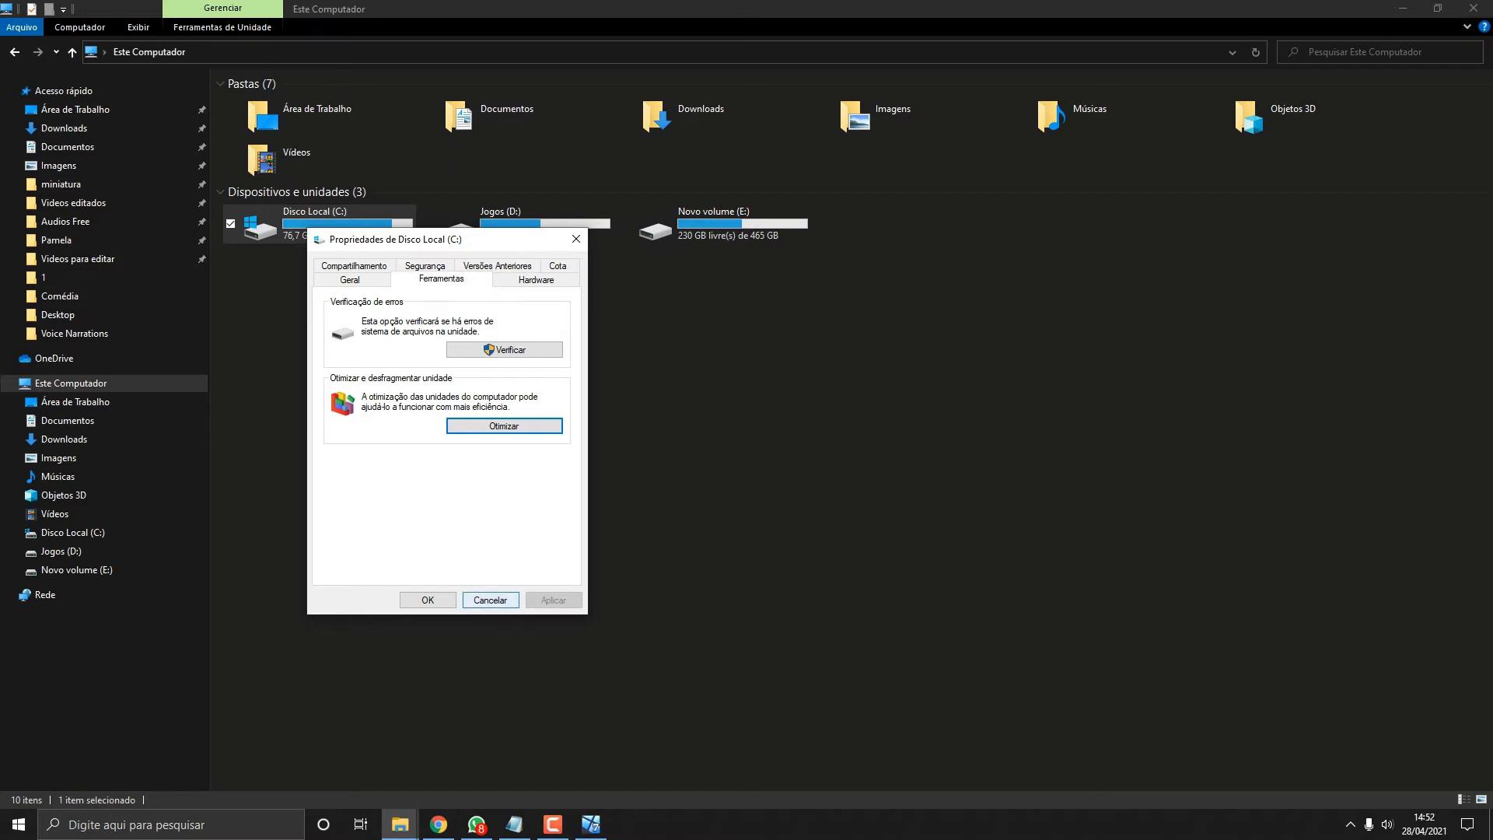
click(490, 599)
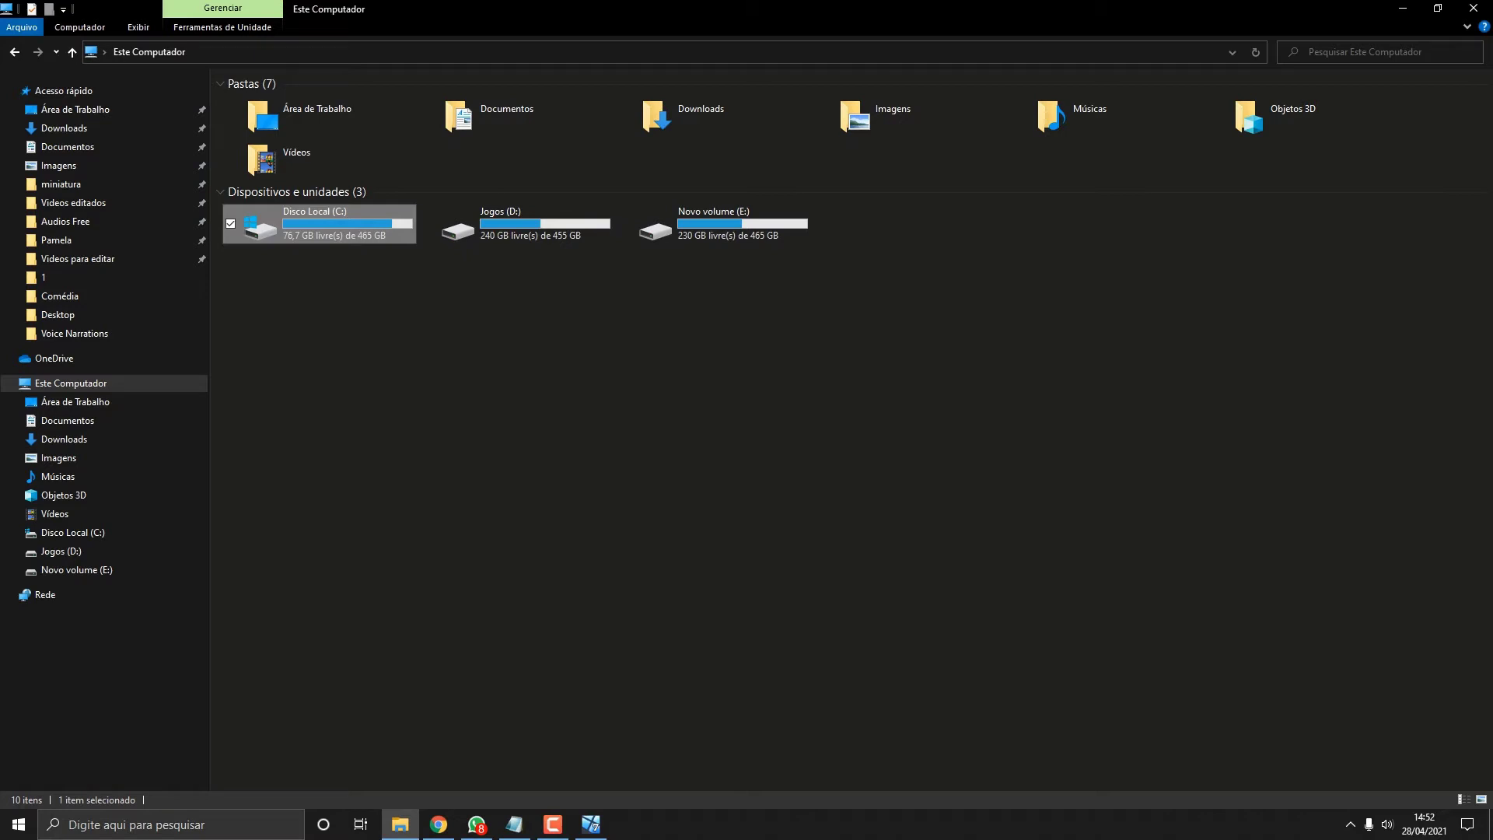
Open Task Manager and show the list of programs that start with Windows.
right_click(810, 824)
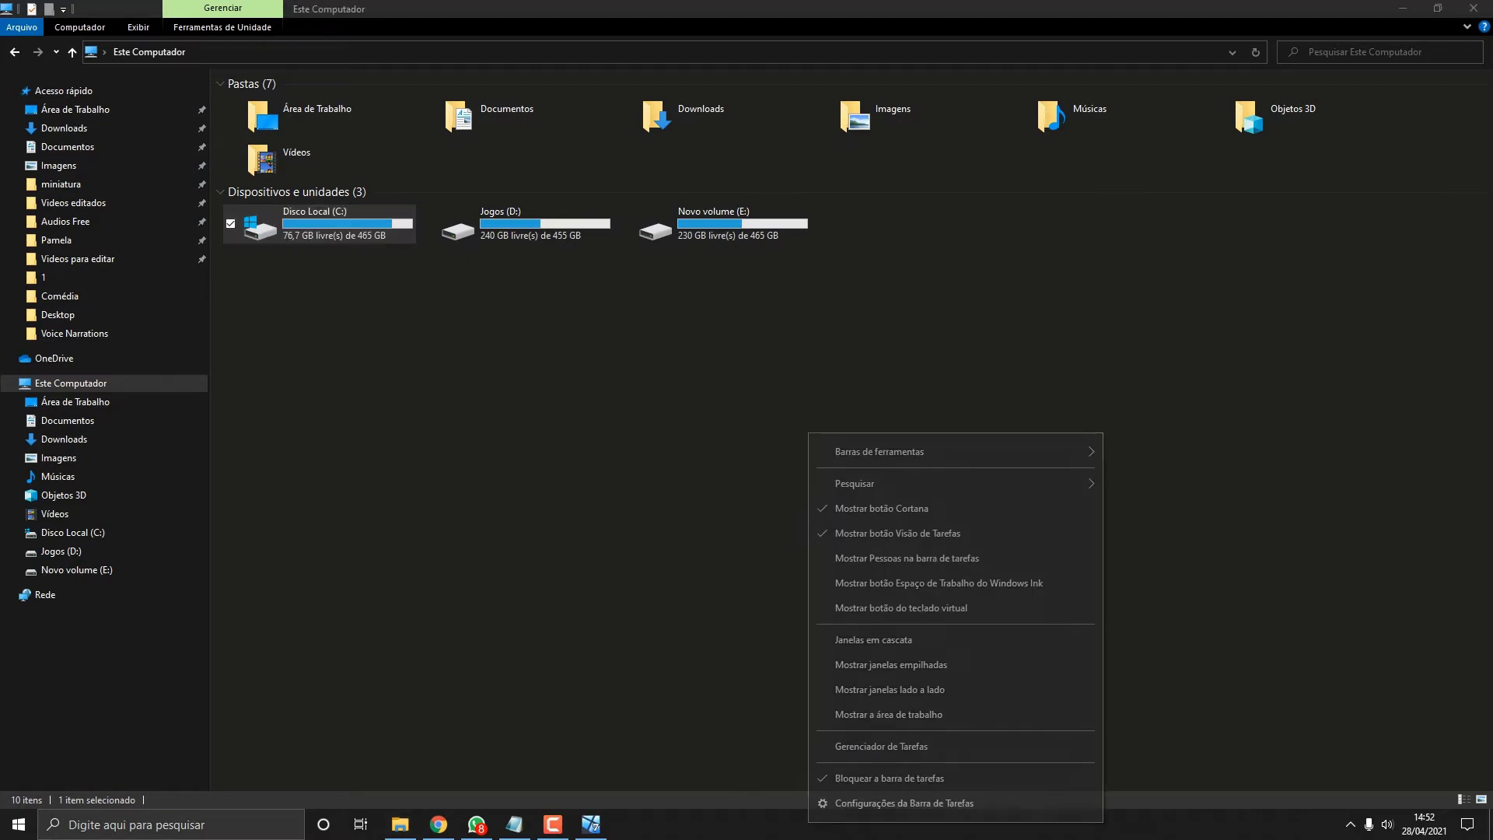
click(881, 746)
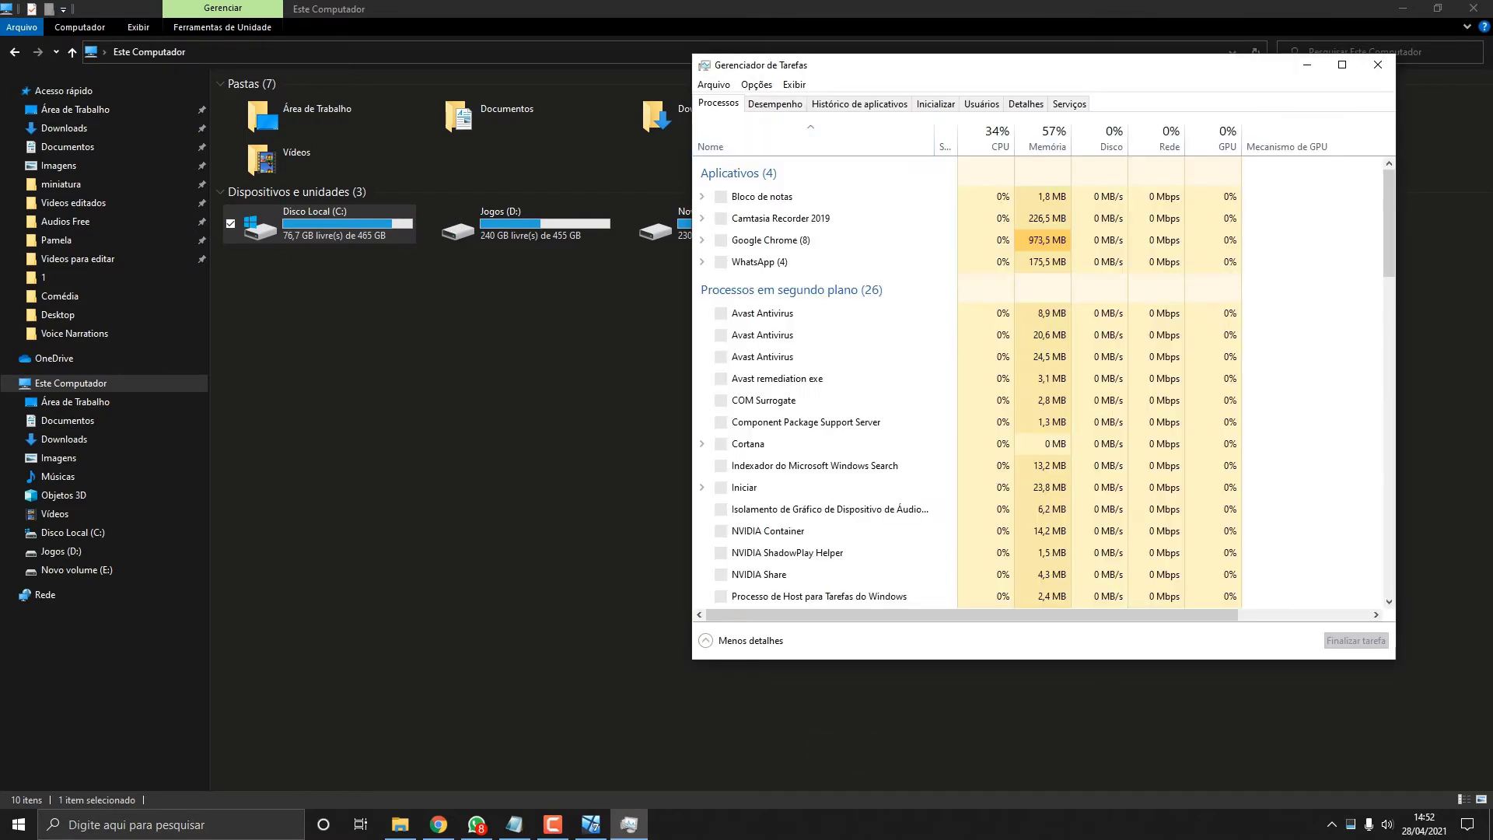
click(936, 105)
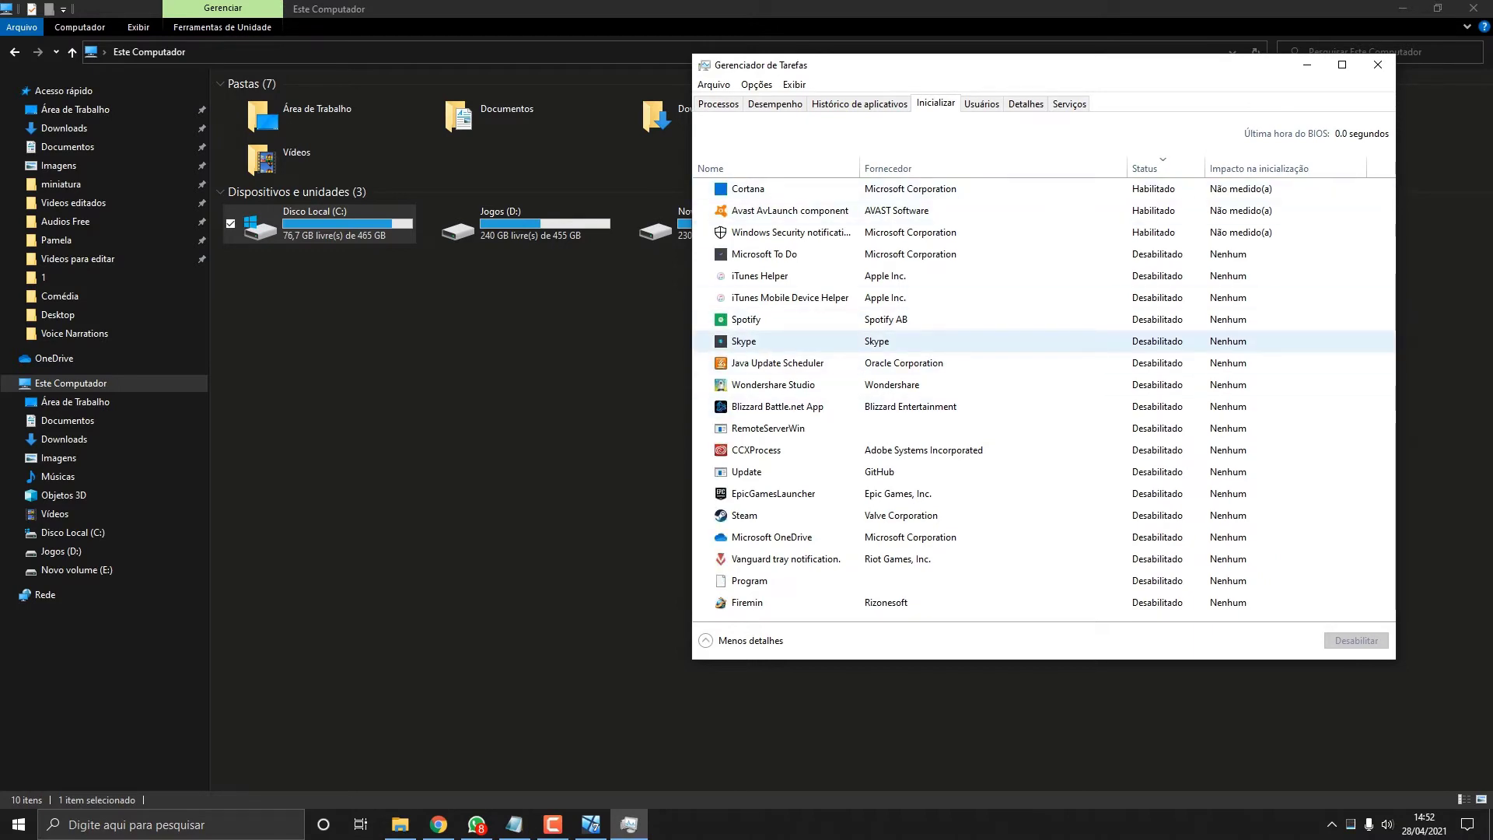
Switch to the win7 virtual machine and launch System Configuration with msconfig.
click(591, 824)
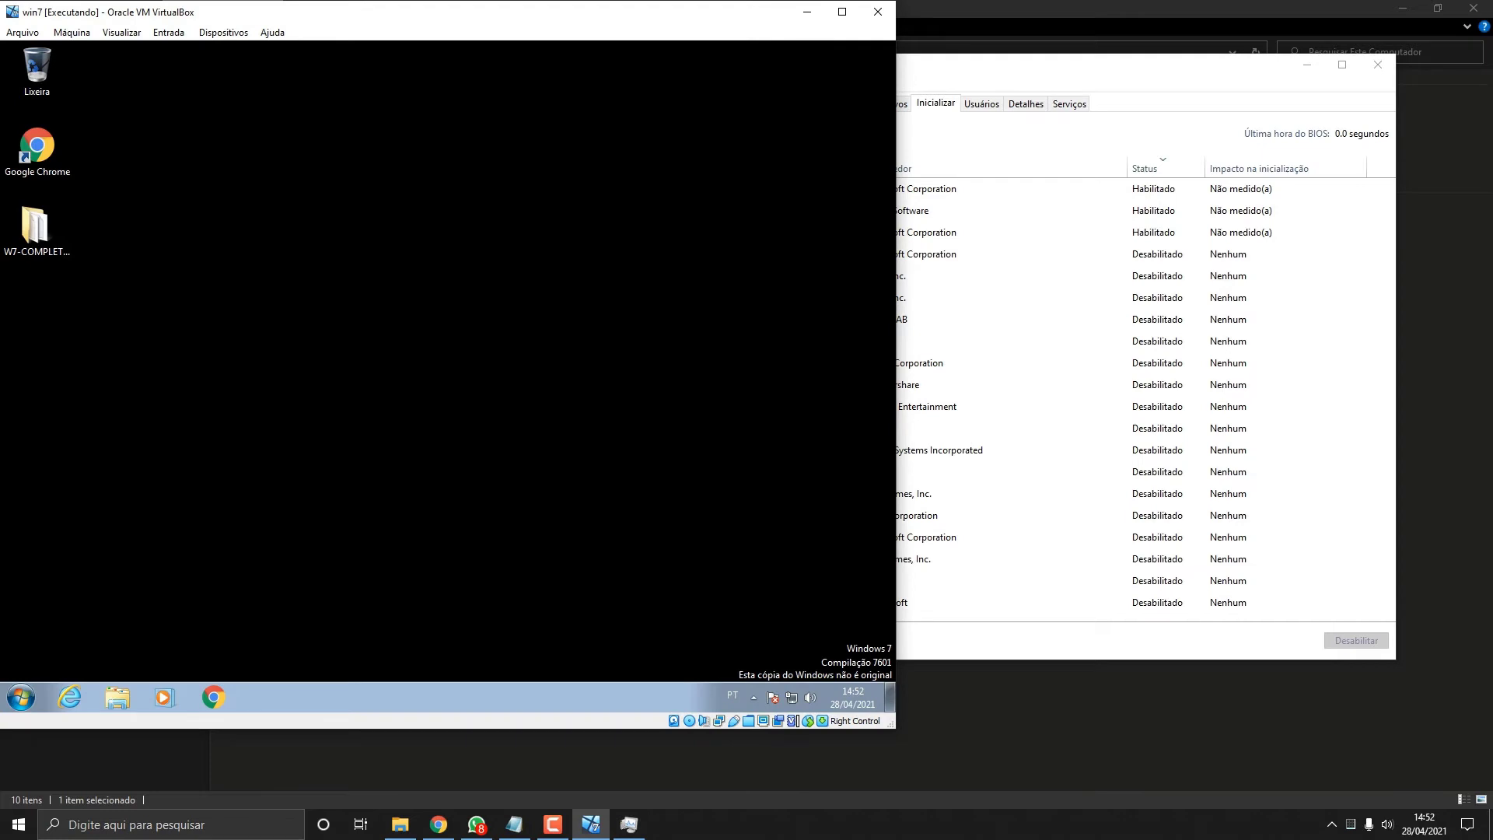
key(super)
text(ms)
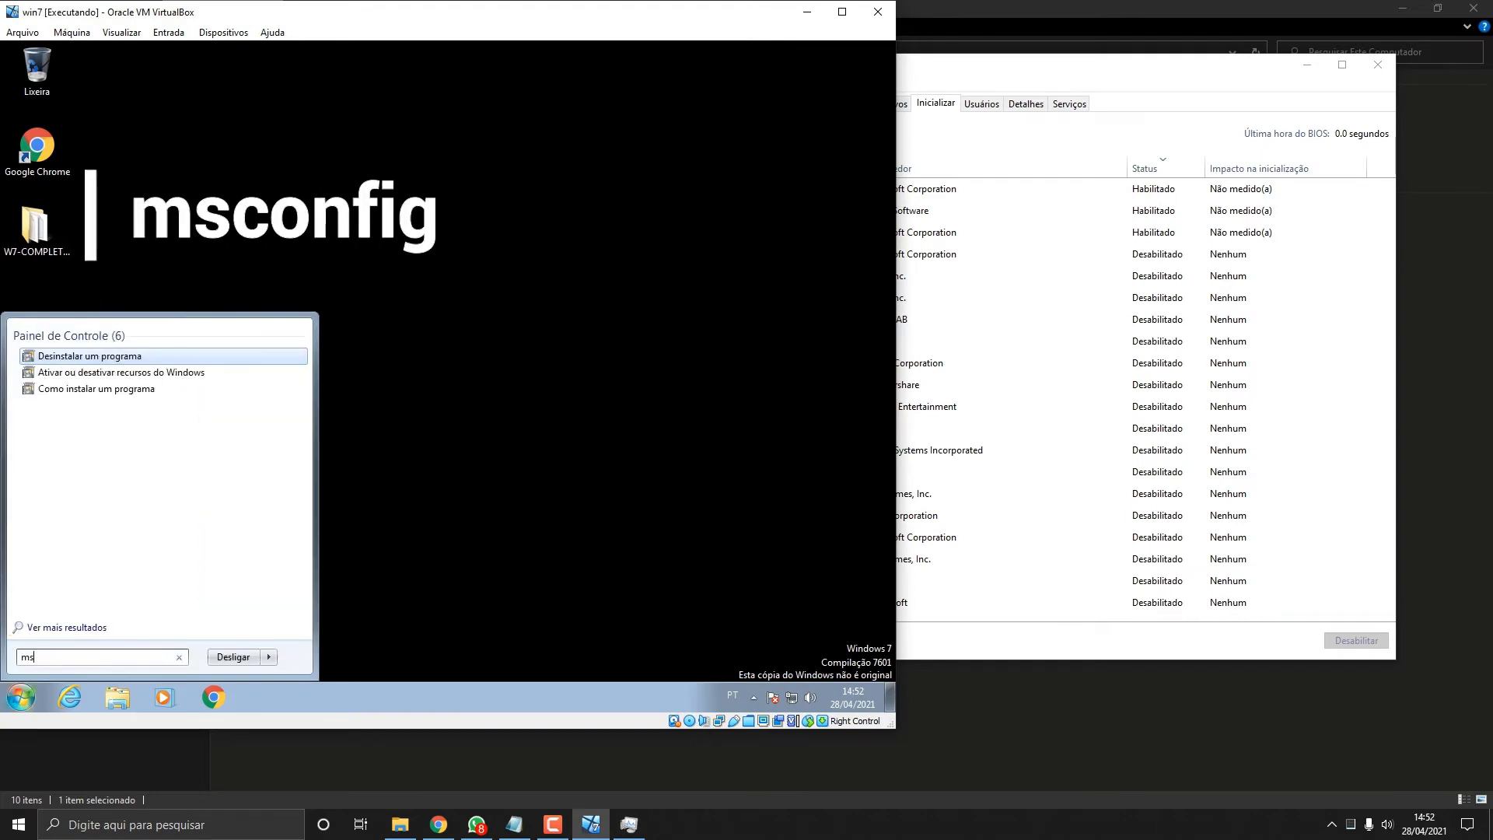
text(config)
key(Return)
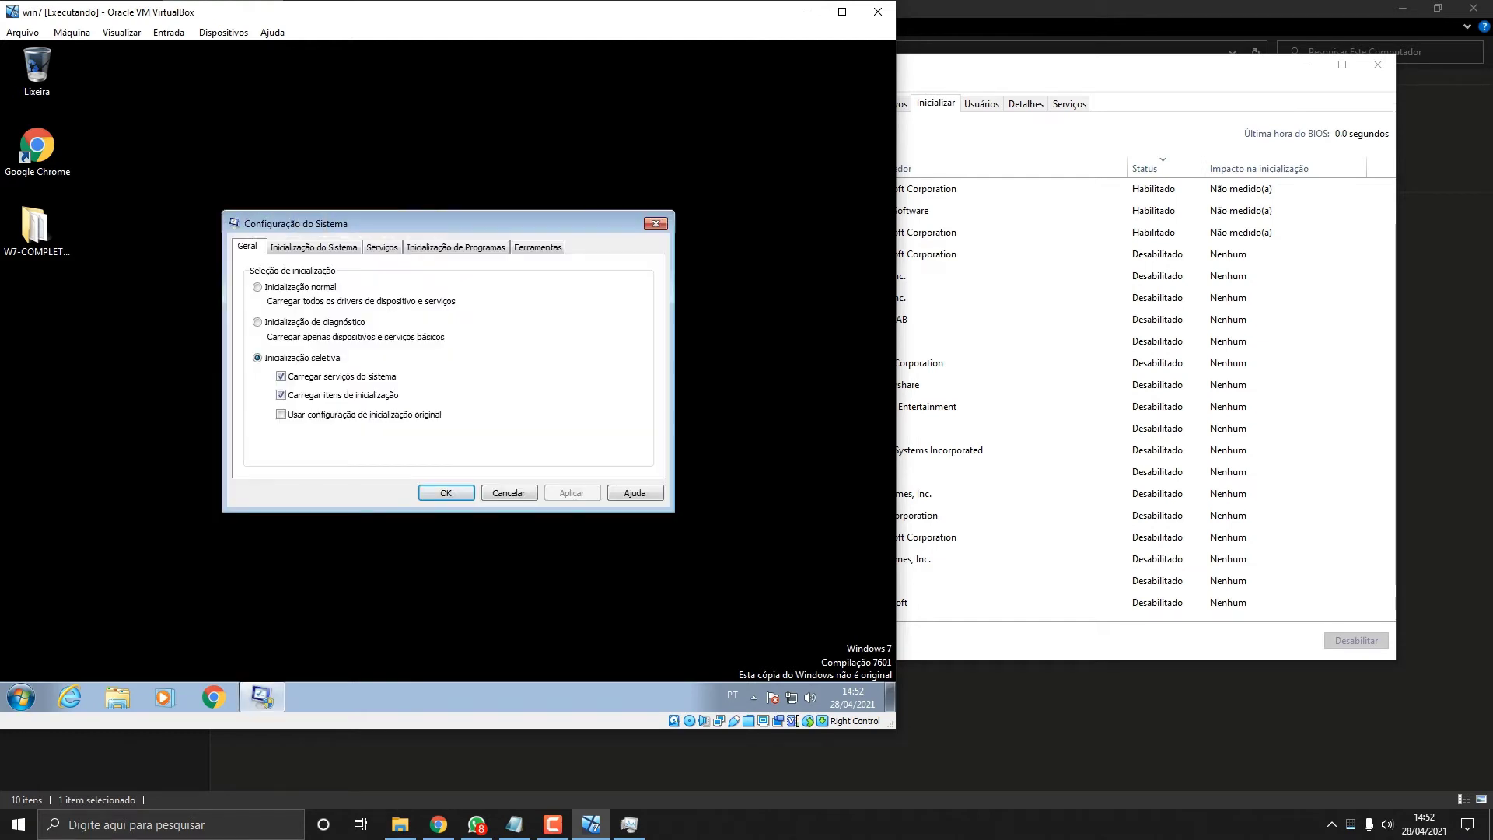
View the startup programs in System Configuration, close it without changes, and return to the host's Task Manager.
click(457, 247)
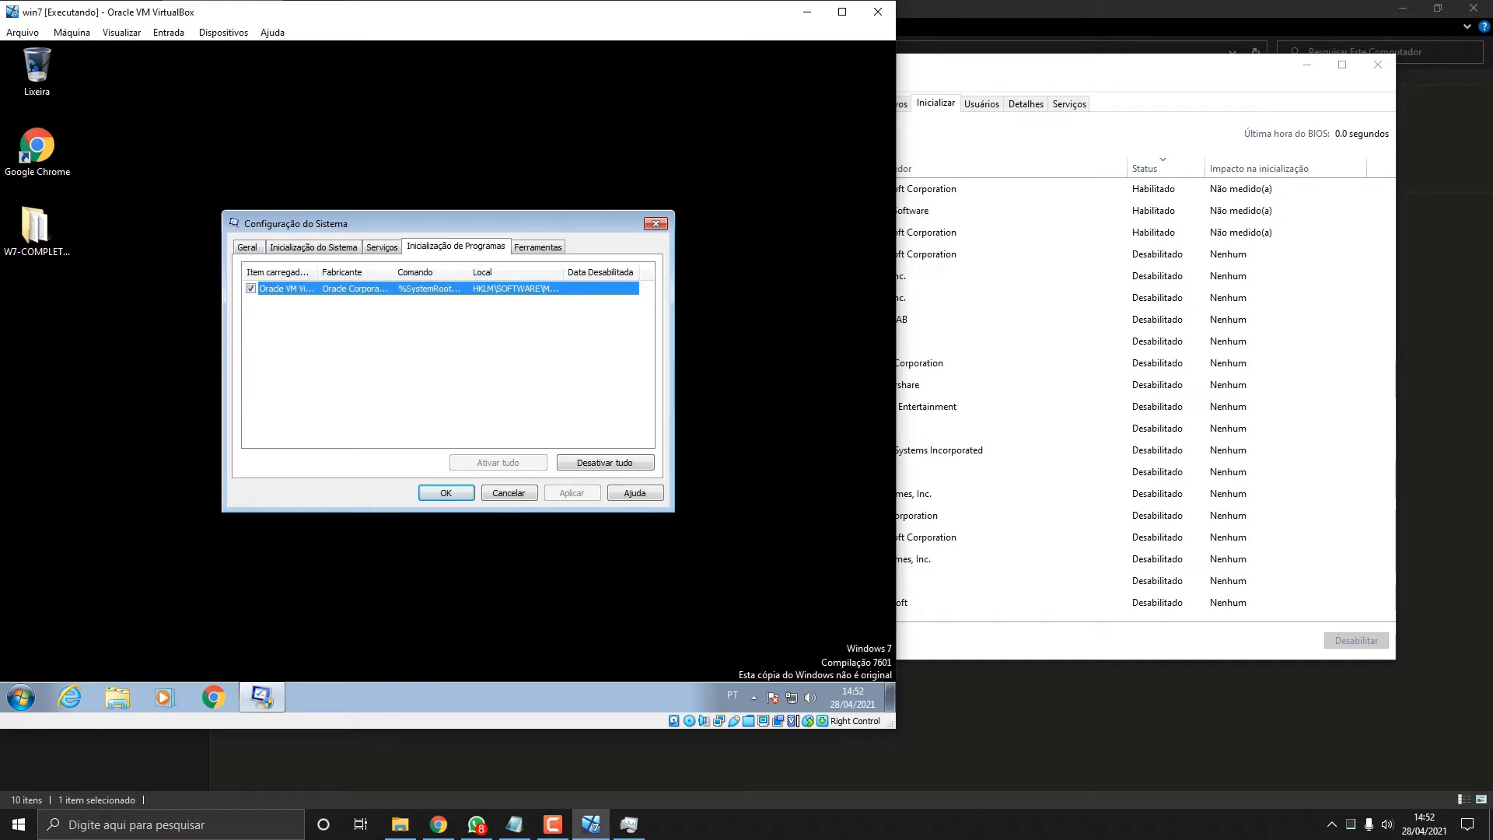
click(313, 247)
click(457, 247)
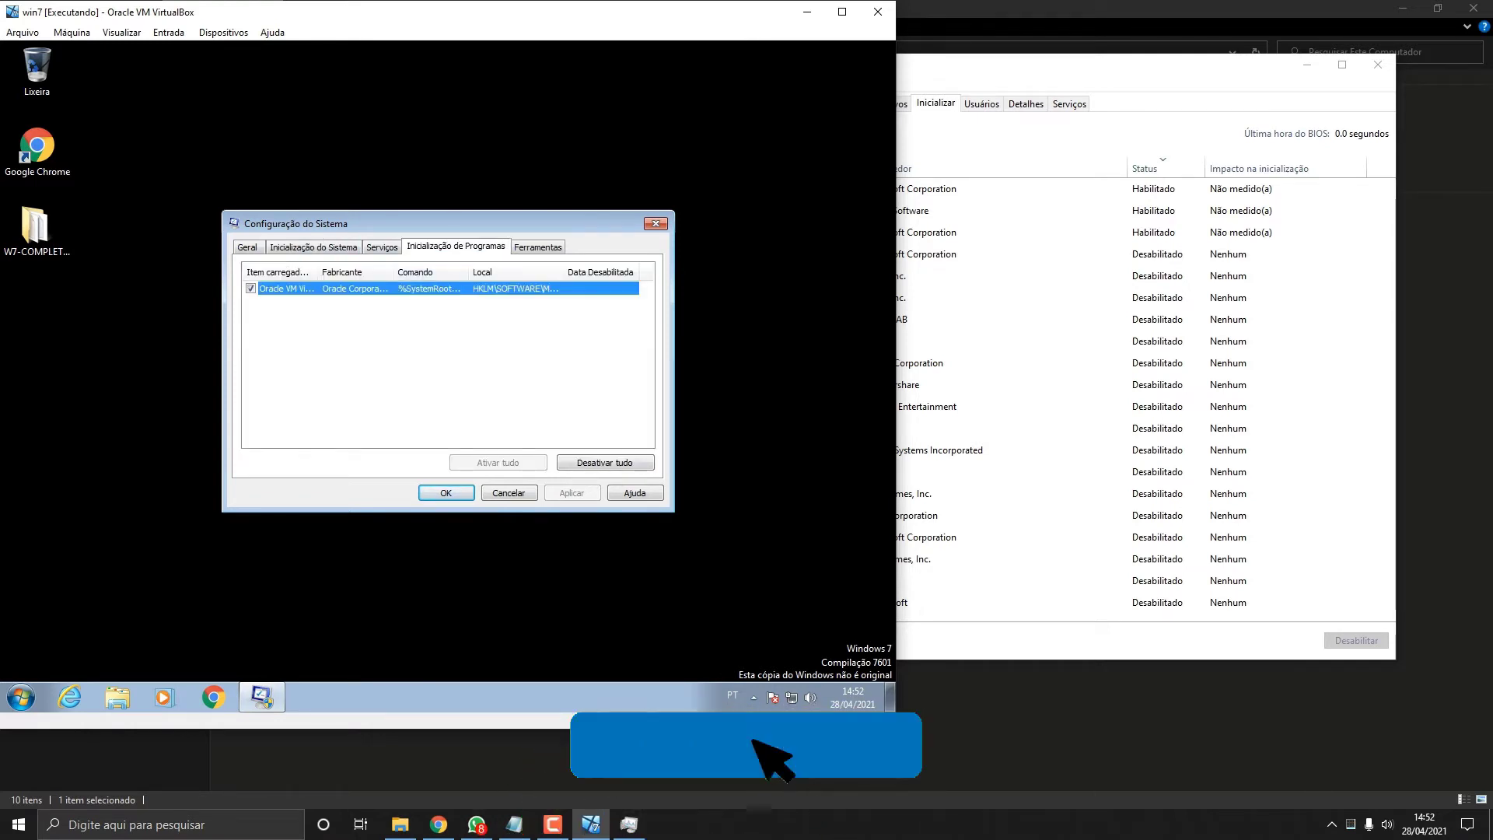
click(655, 224)
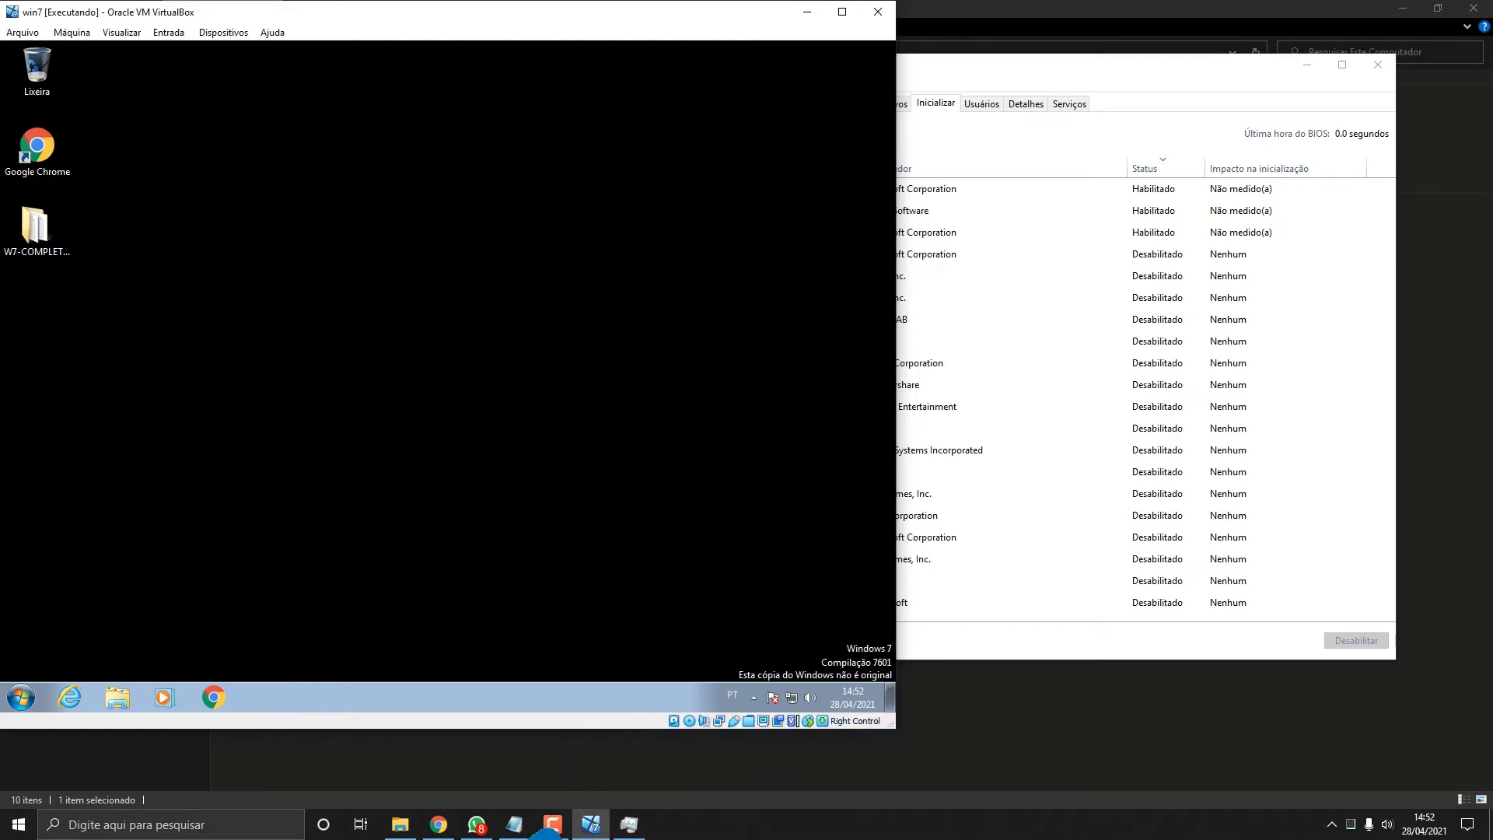
click(806, 11)
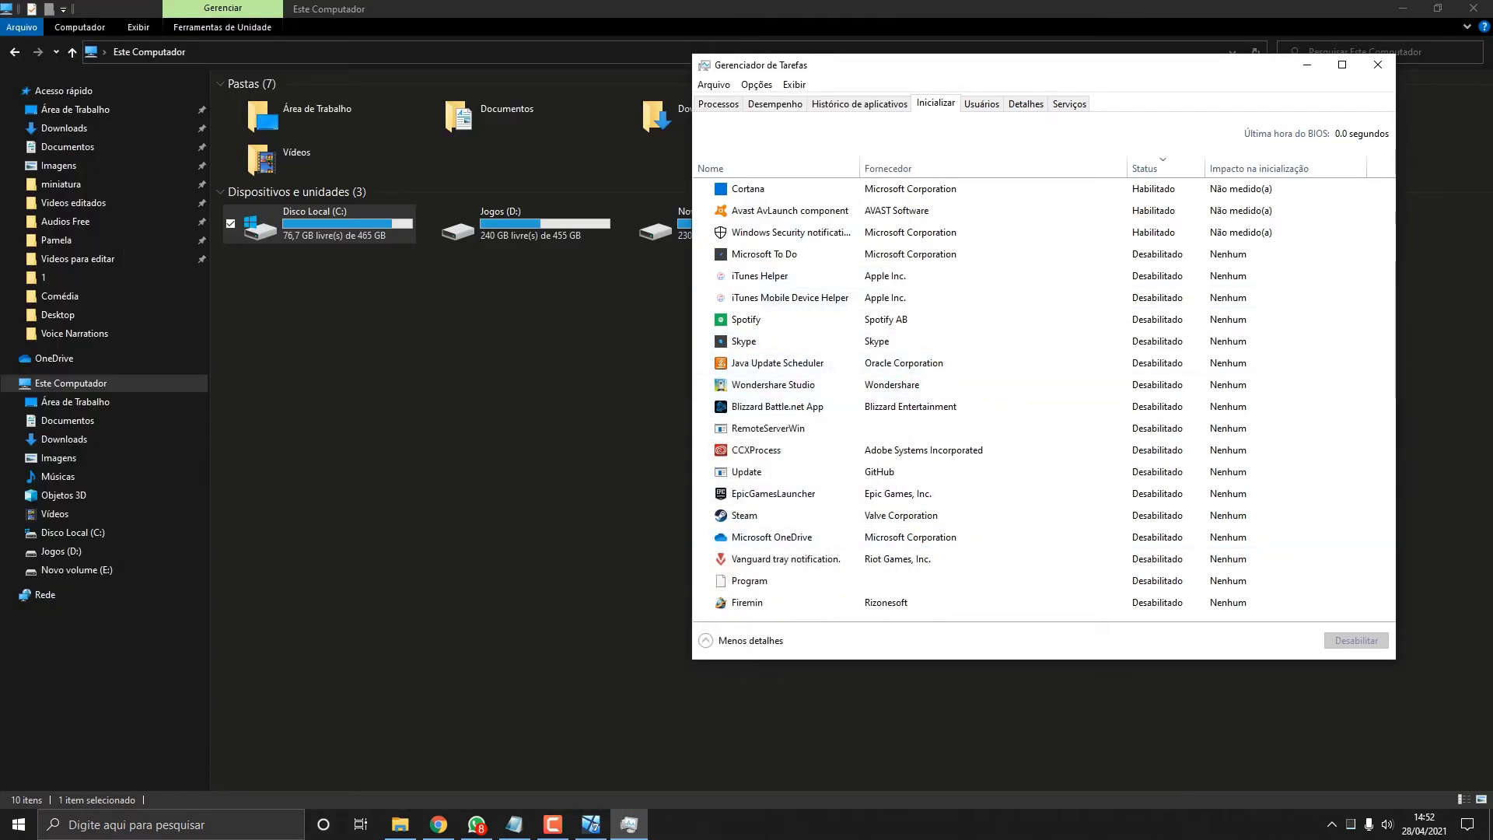
Maximize Task Manager and view the available actions for the Vanguard tray notification startup entry without applying any.
click(1341, 65)
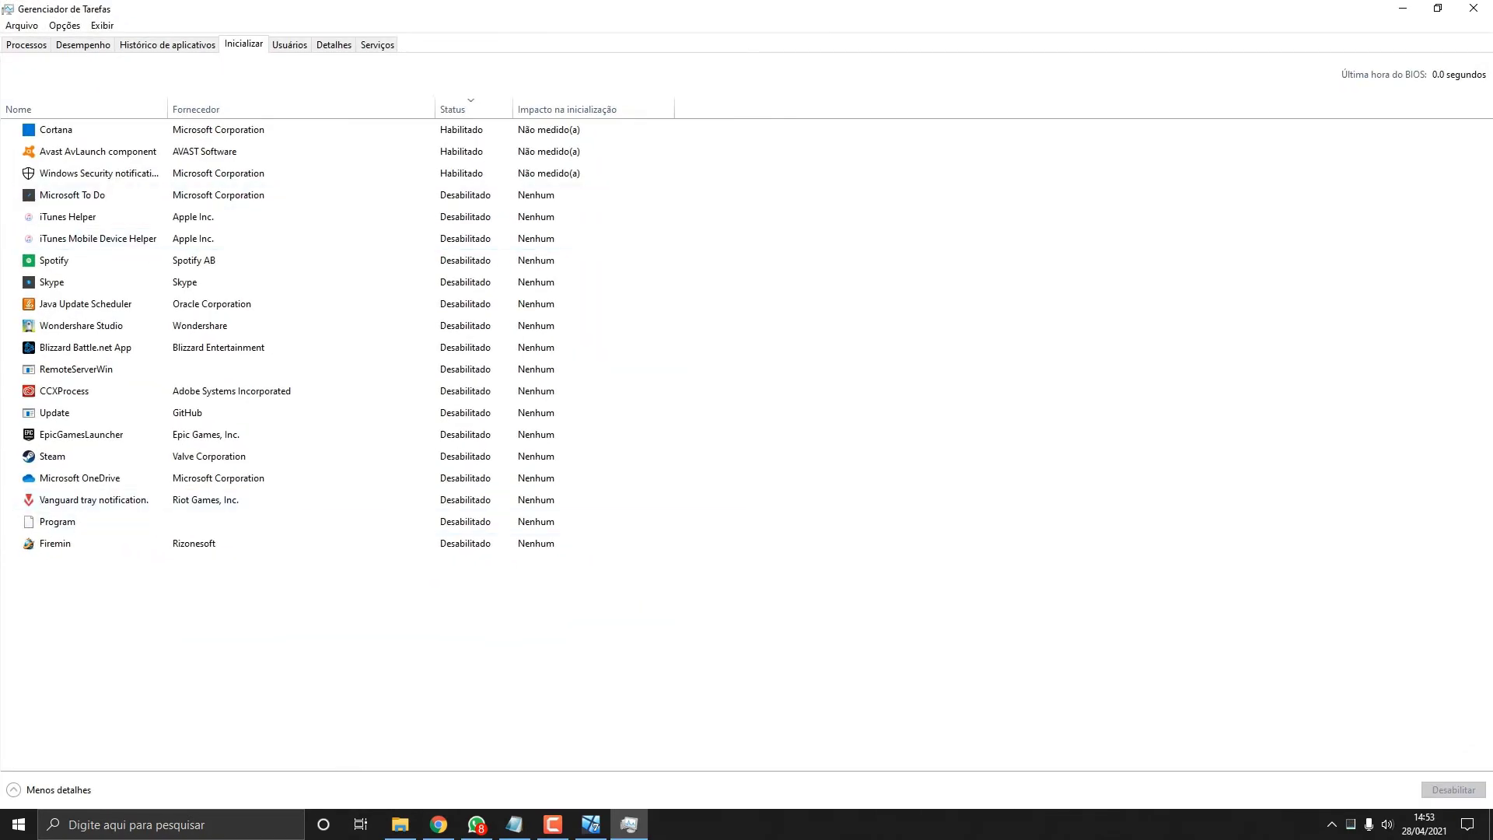
click(93, 500)
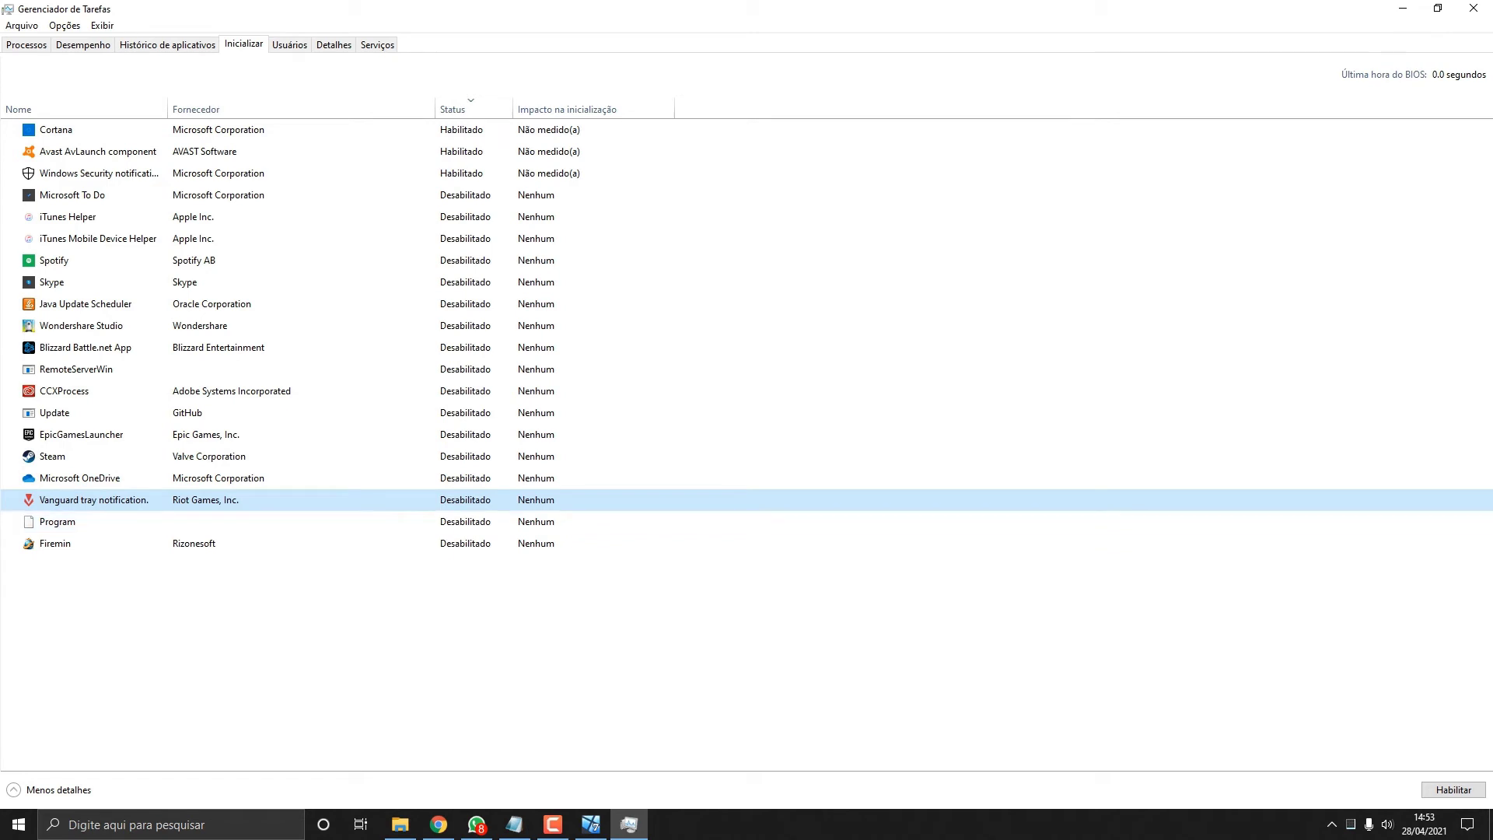
right_click(206, 499)
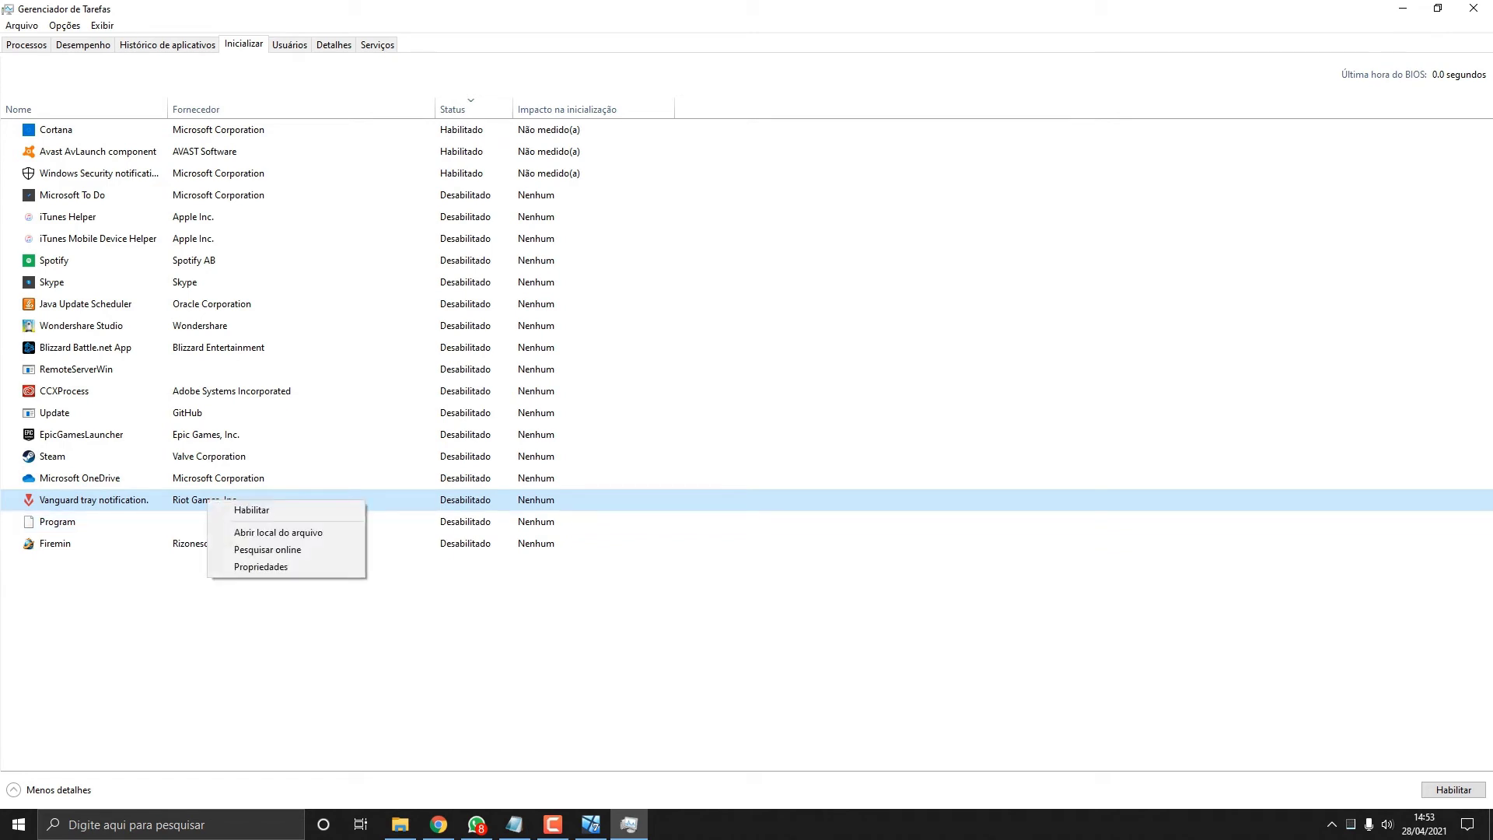
key(Escape)
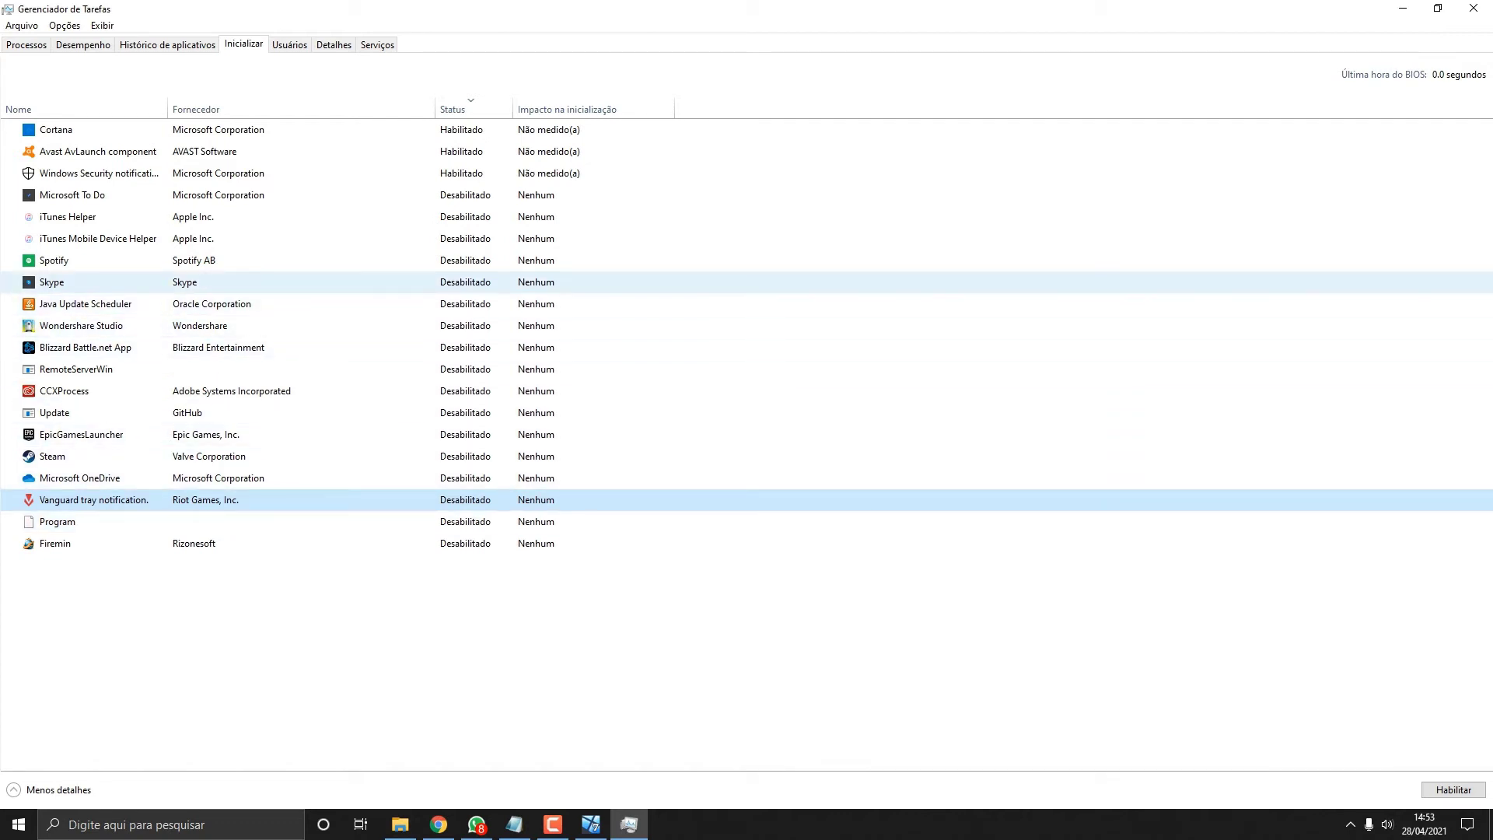
Review the startup entries from Cortana down to Spotify, and close Task Manager without changing any.
click(56, 129)
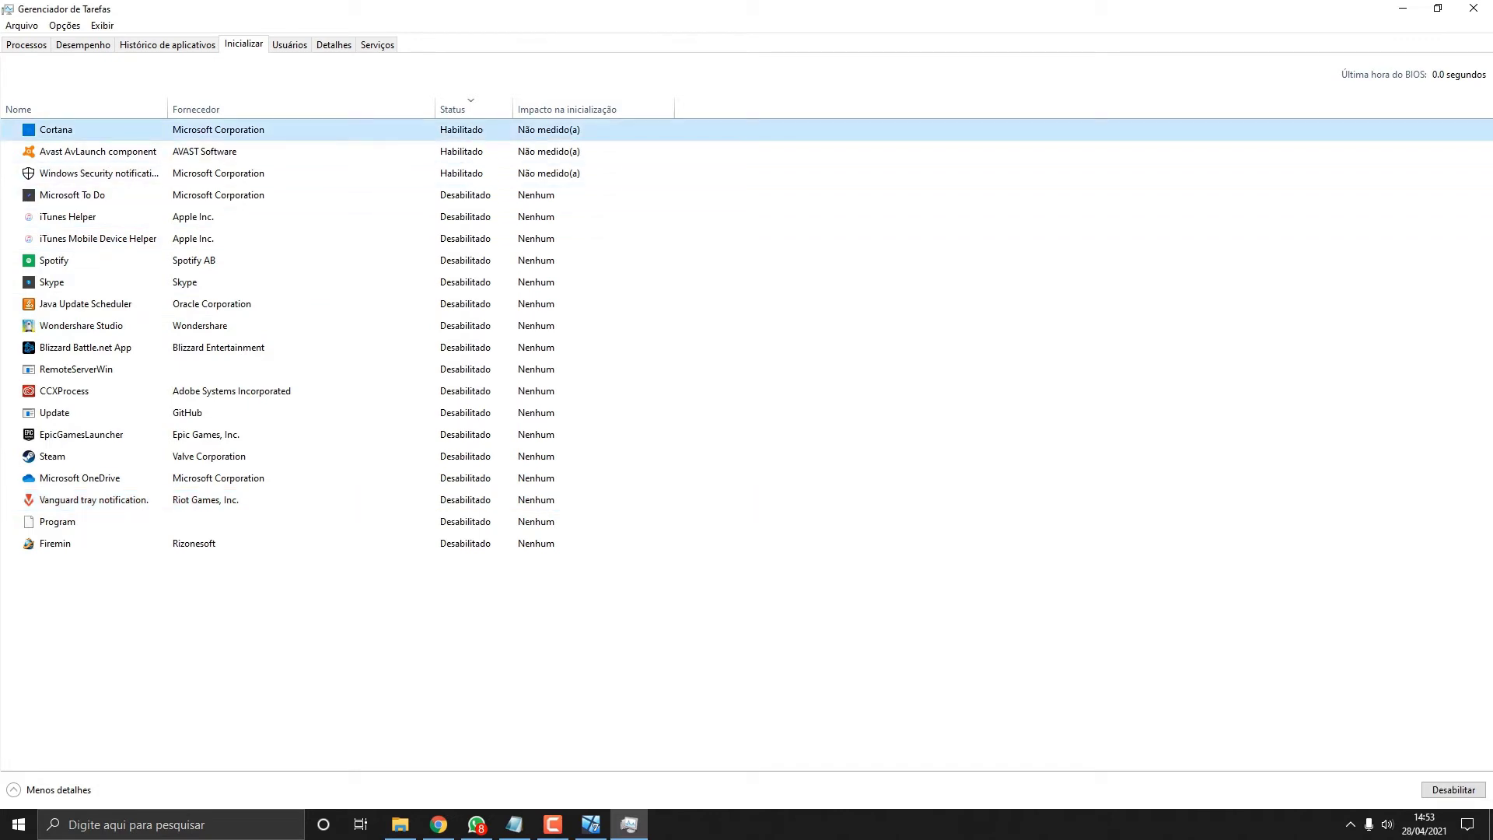
click(56, 151)
click(56, 173)
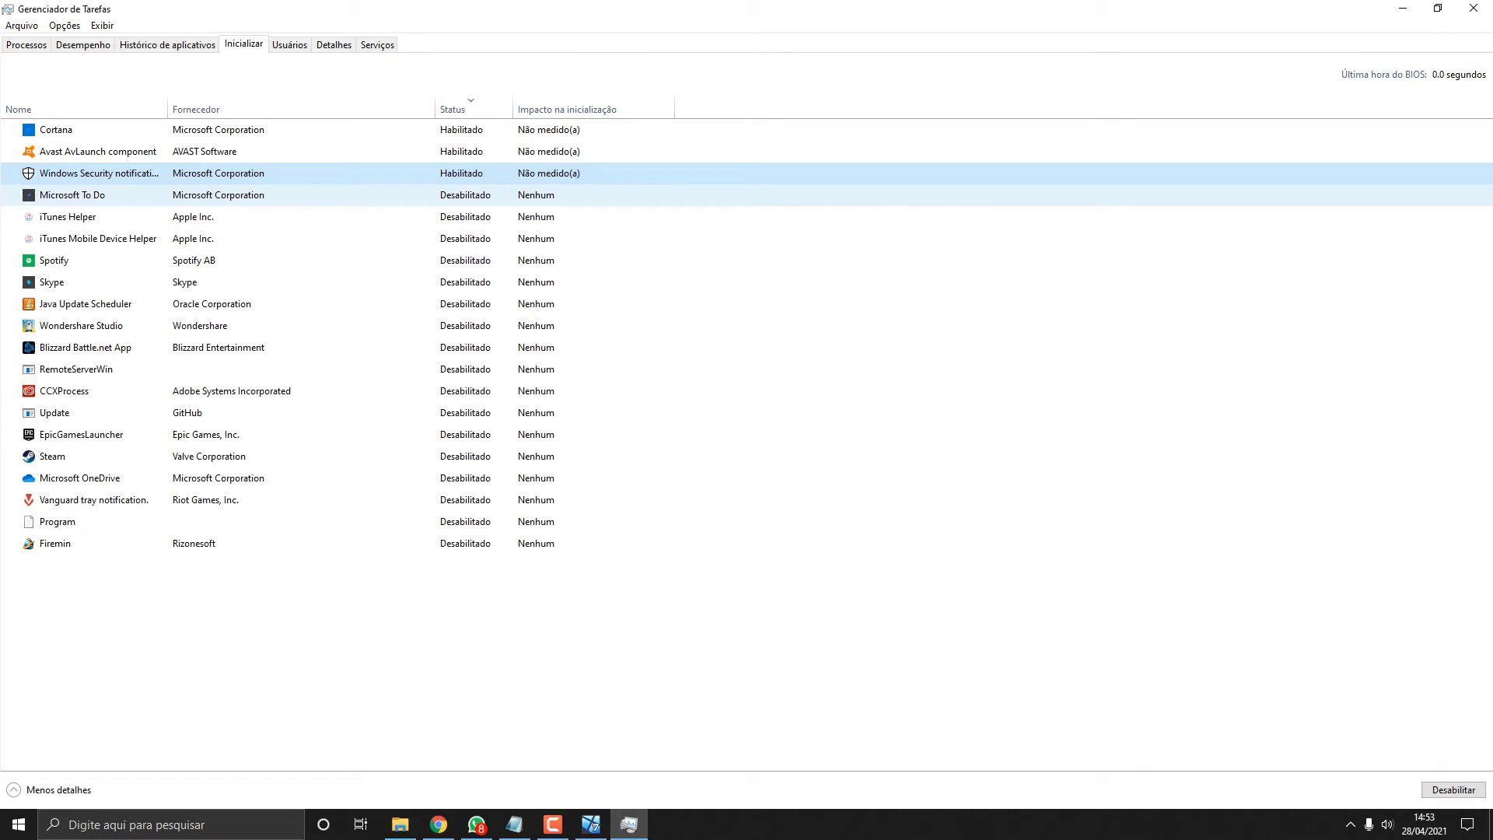
click(55, 216)
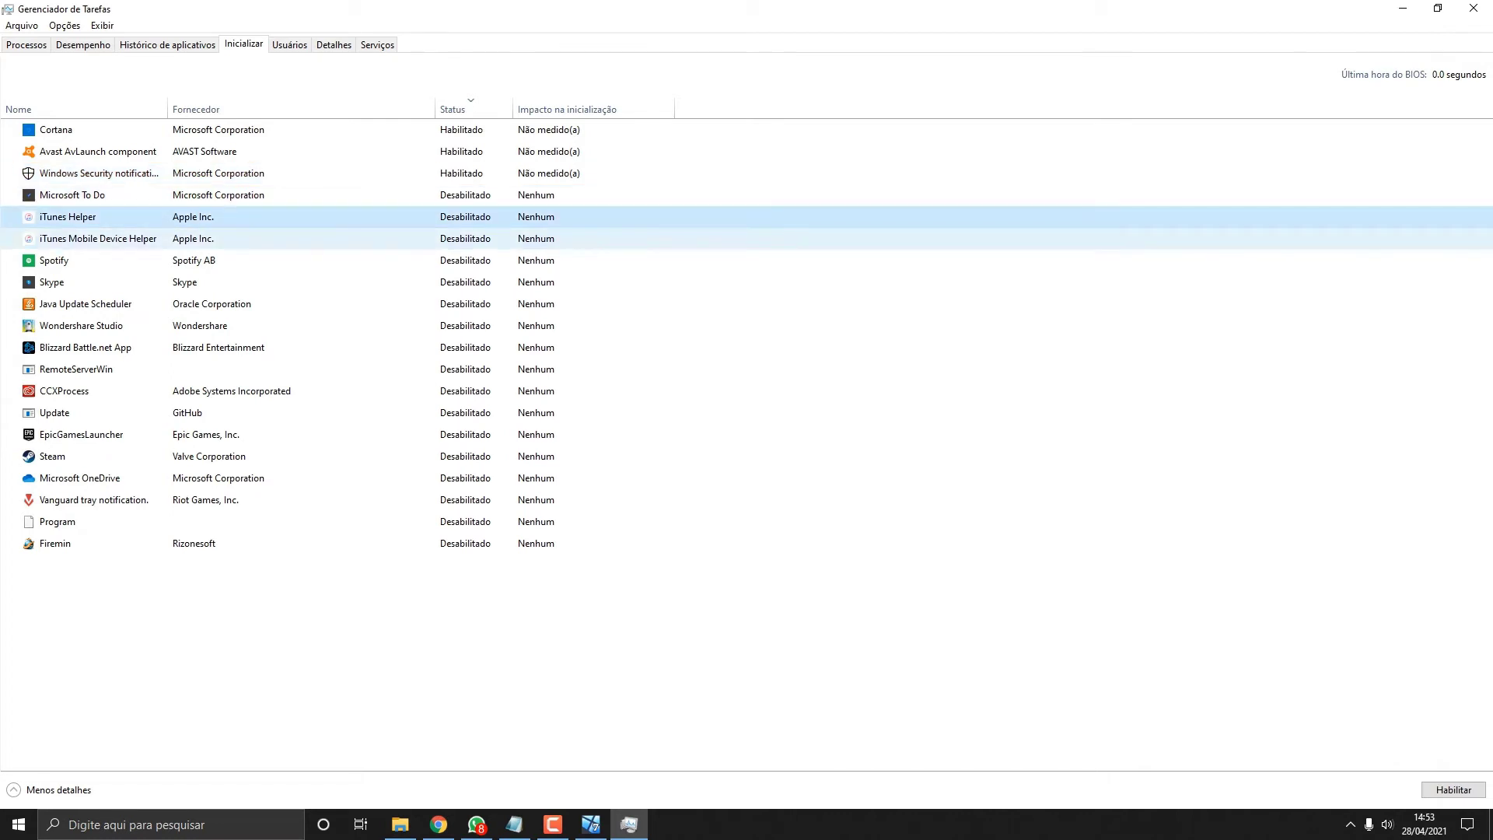
click(56, 238)
click(56, 259)
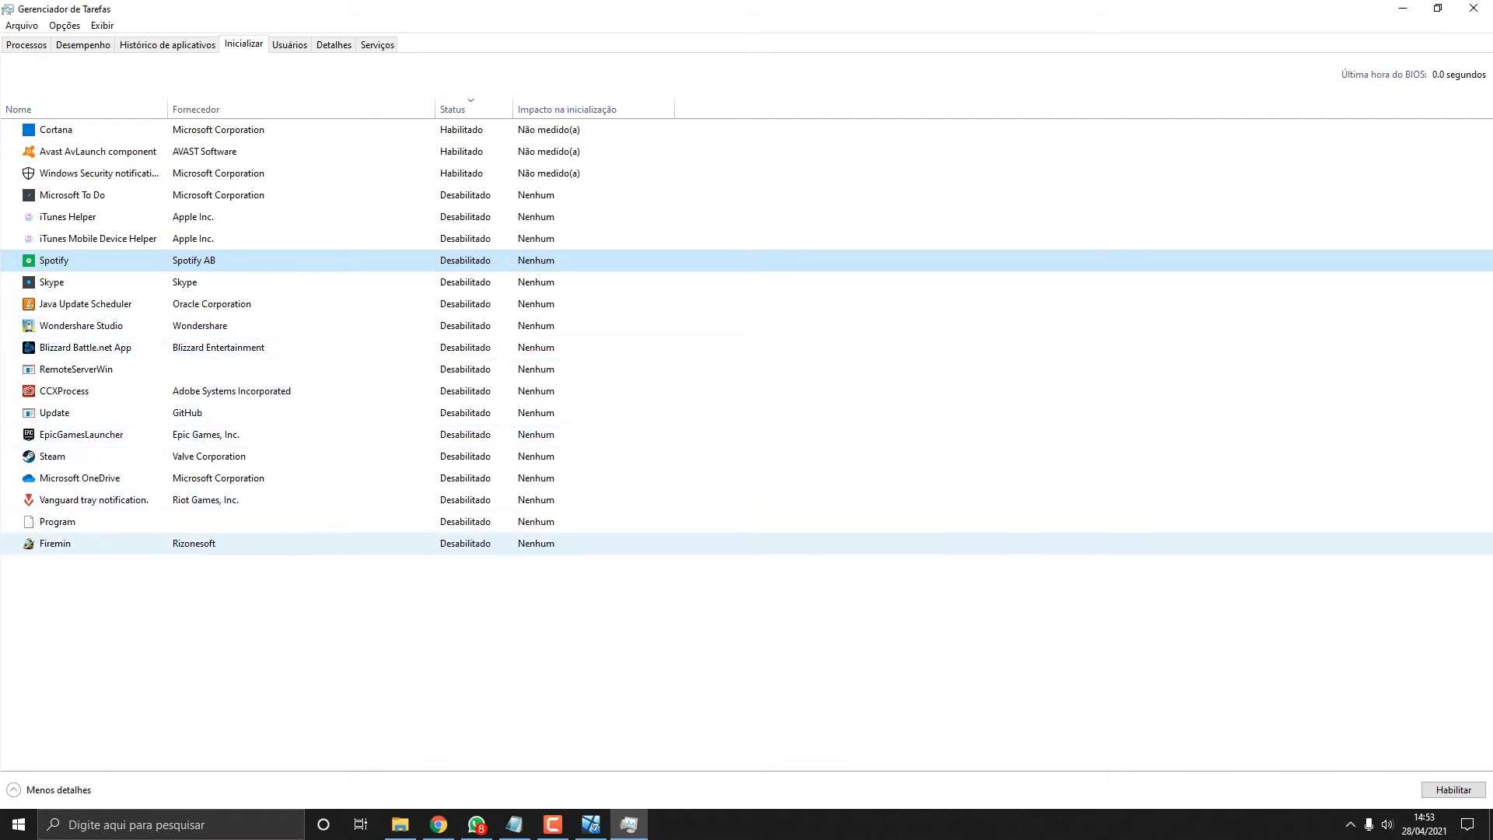
click(1473, 8)
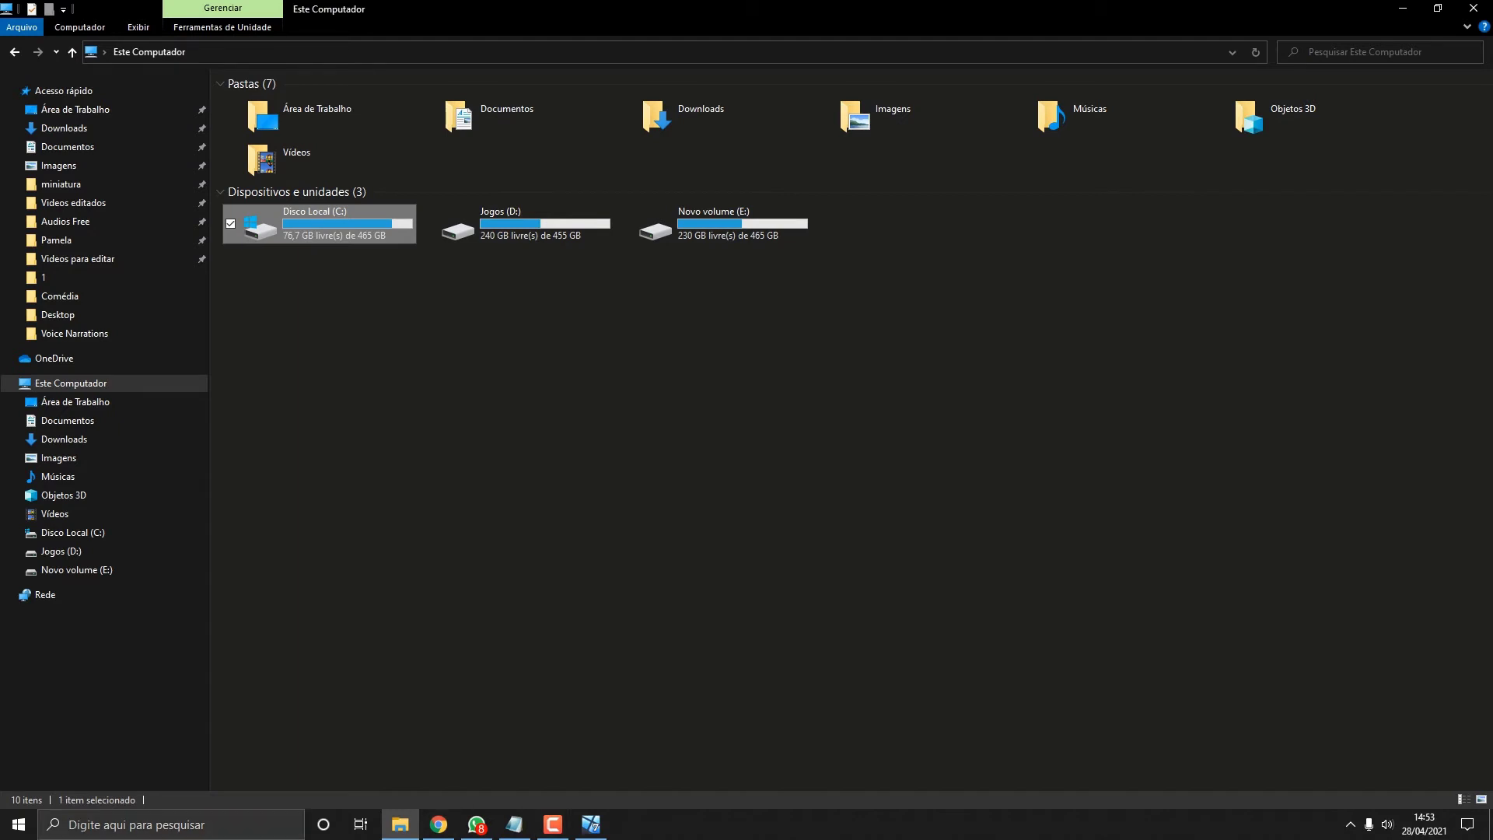
right_click(813, 824)
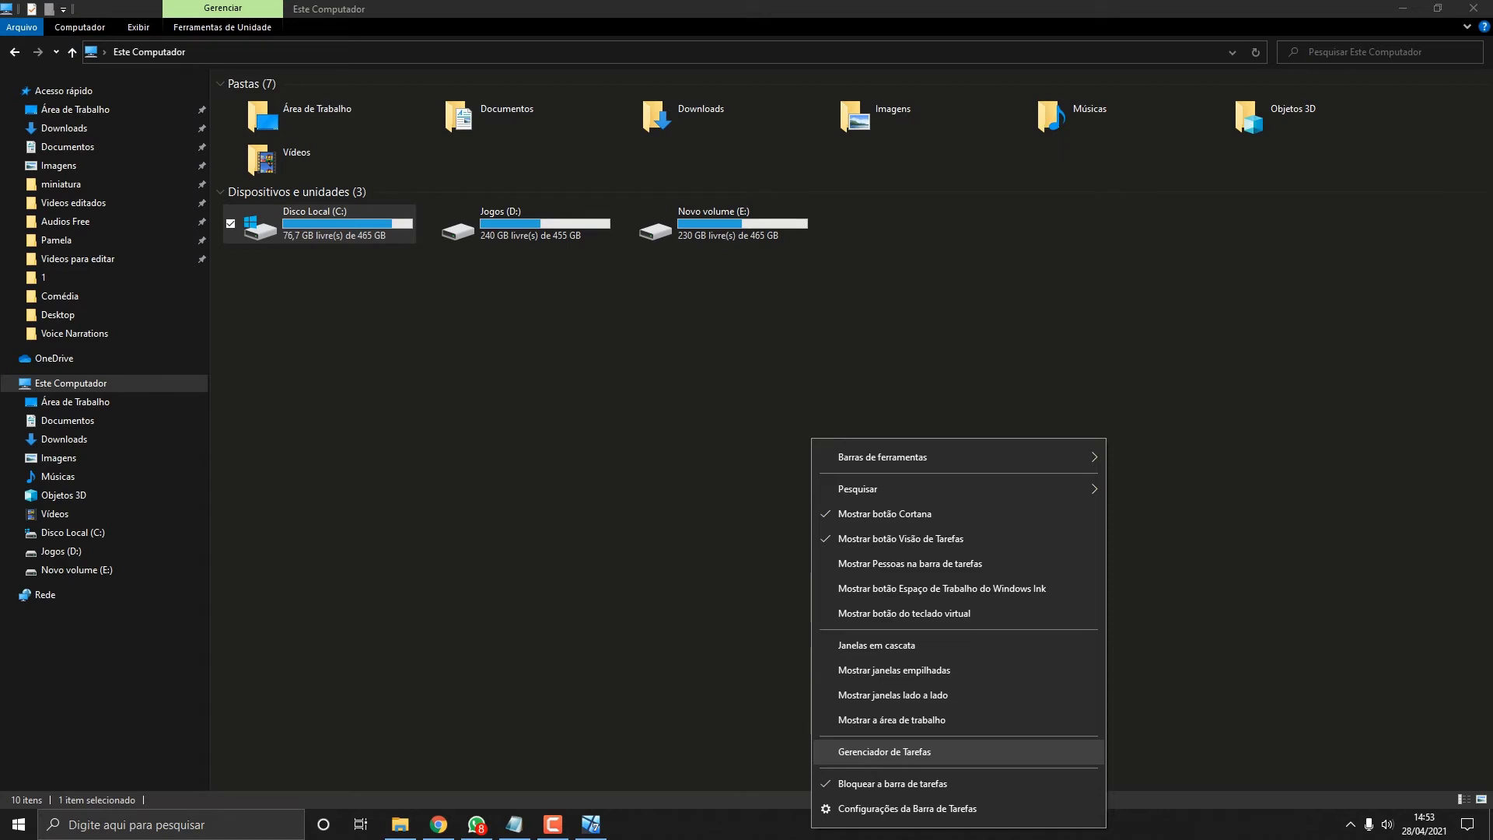
click(778, 715)
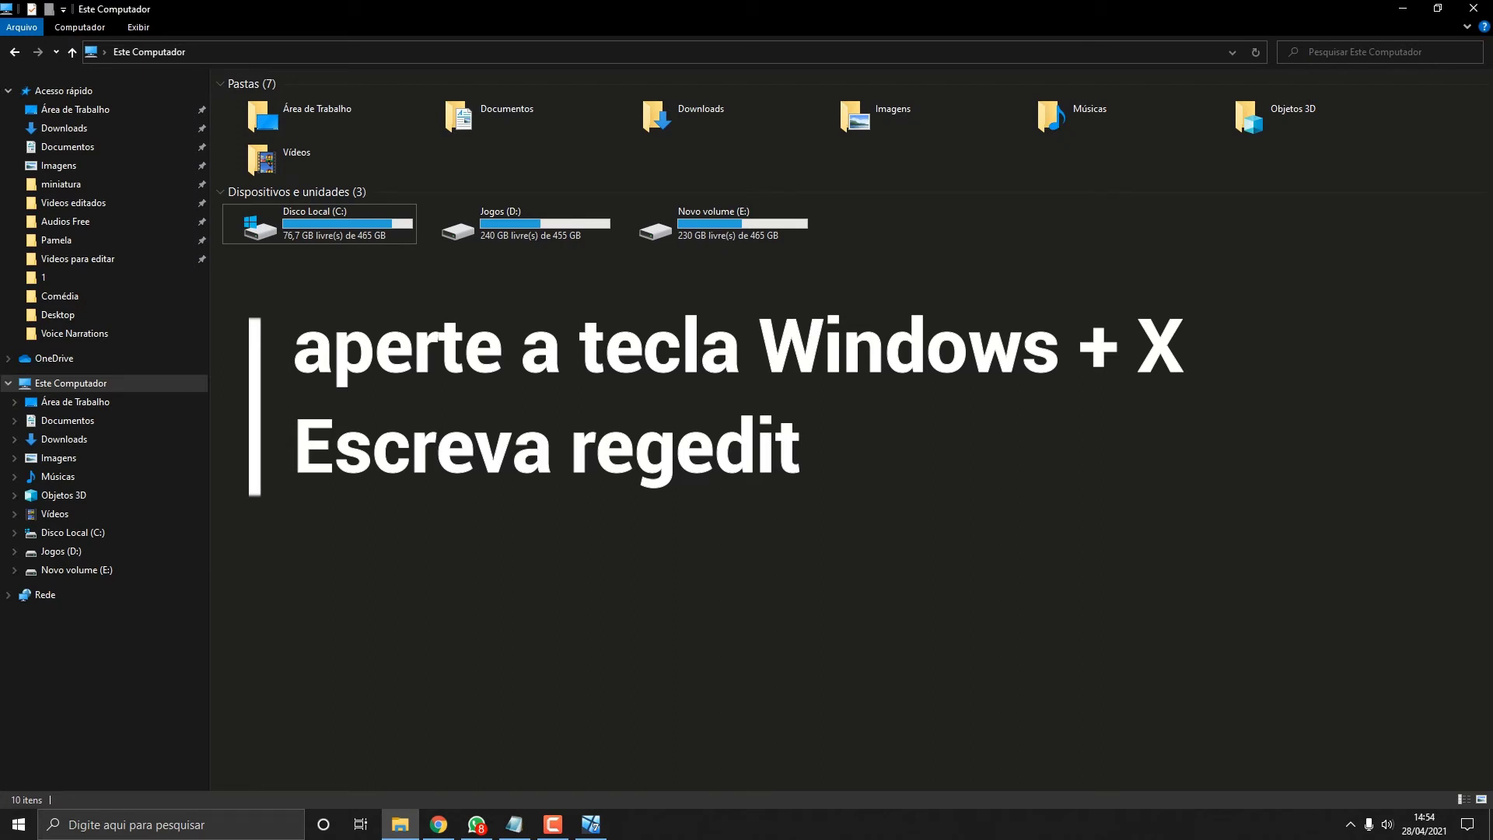
Launch the Registry Editor by running regedit.
key(super+r)
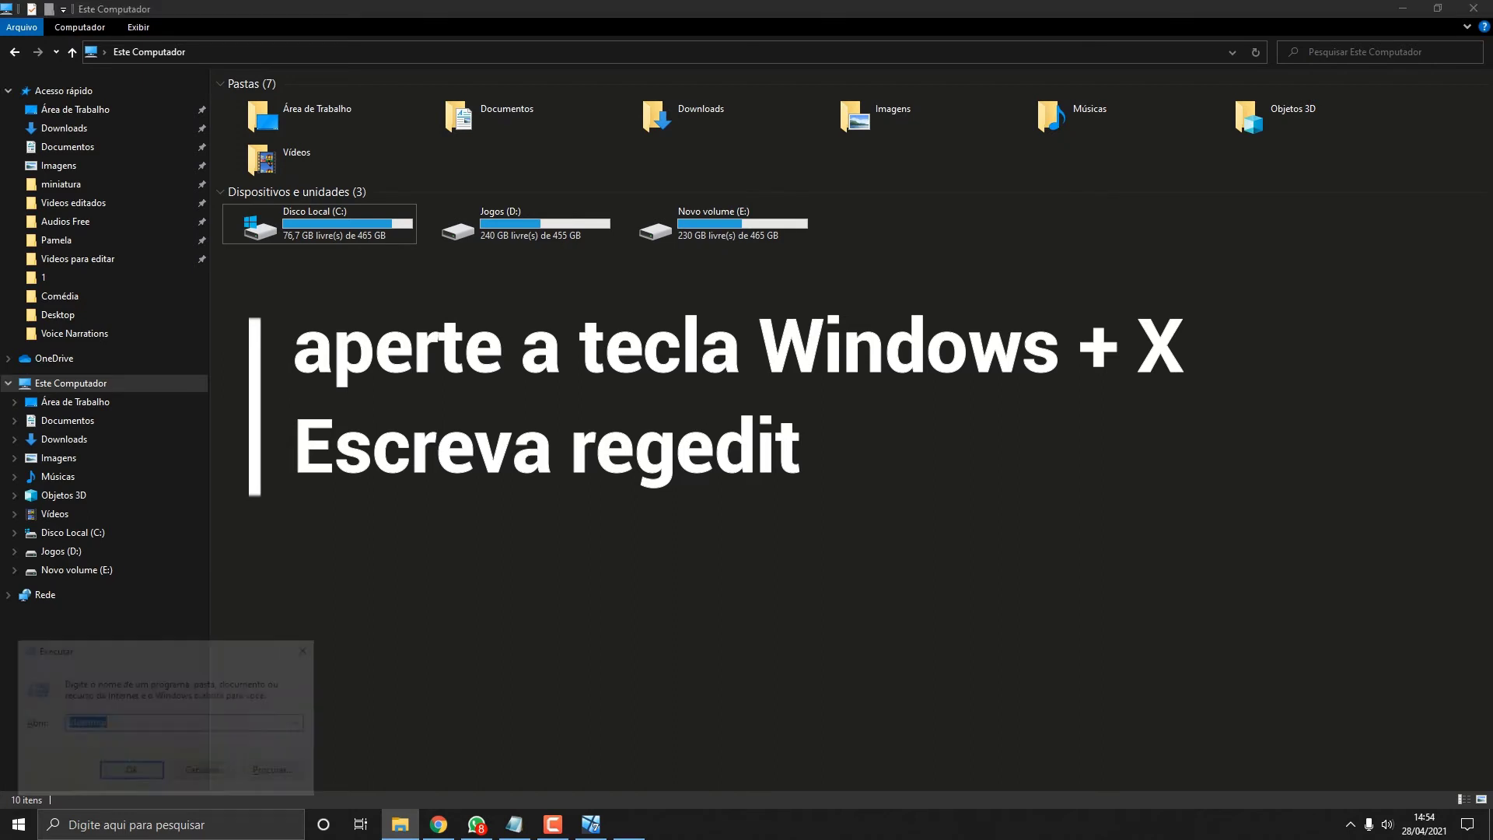
text(regedit)
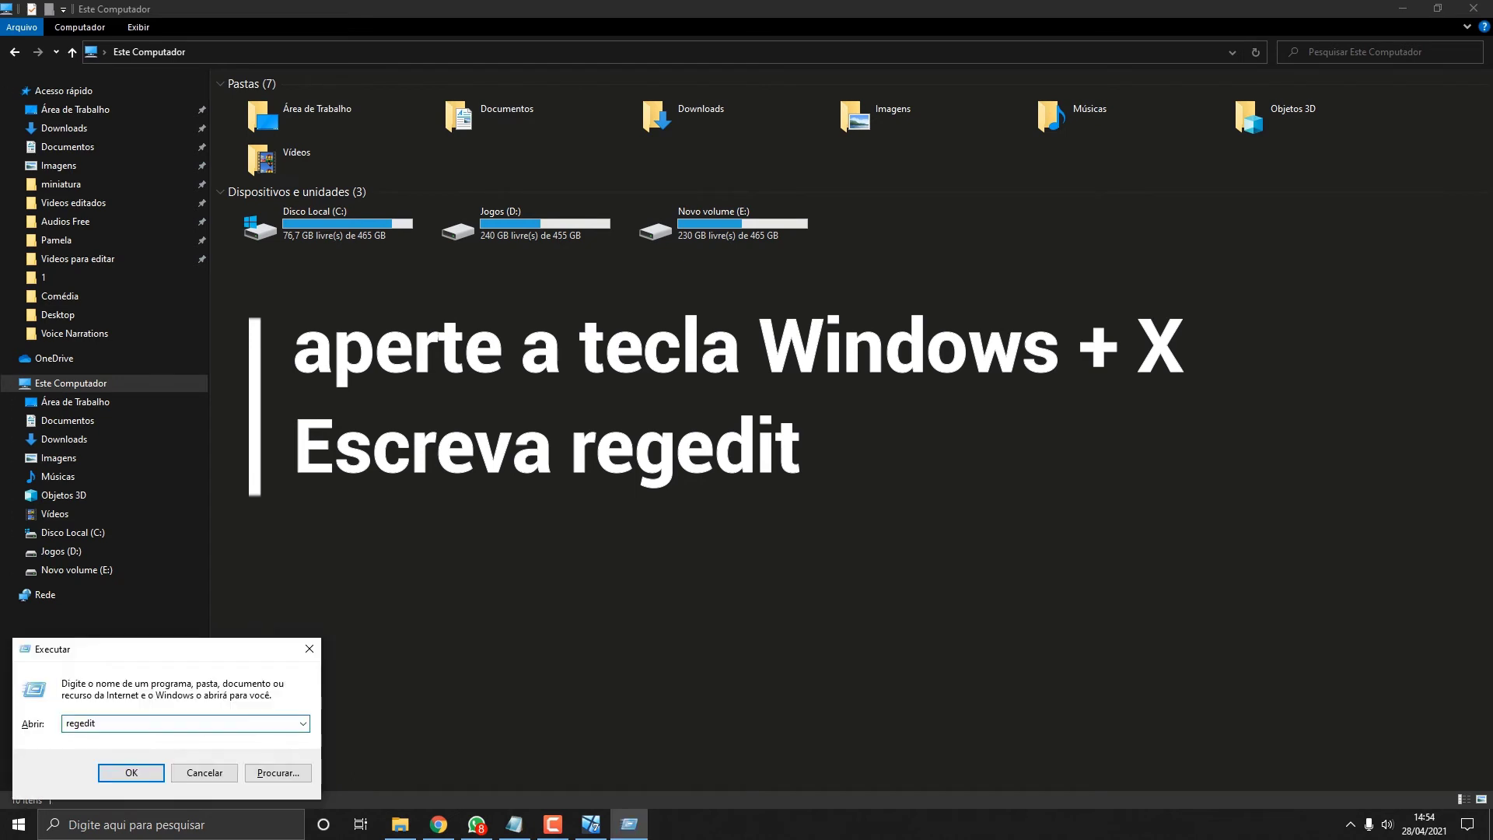
key(Return)
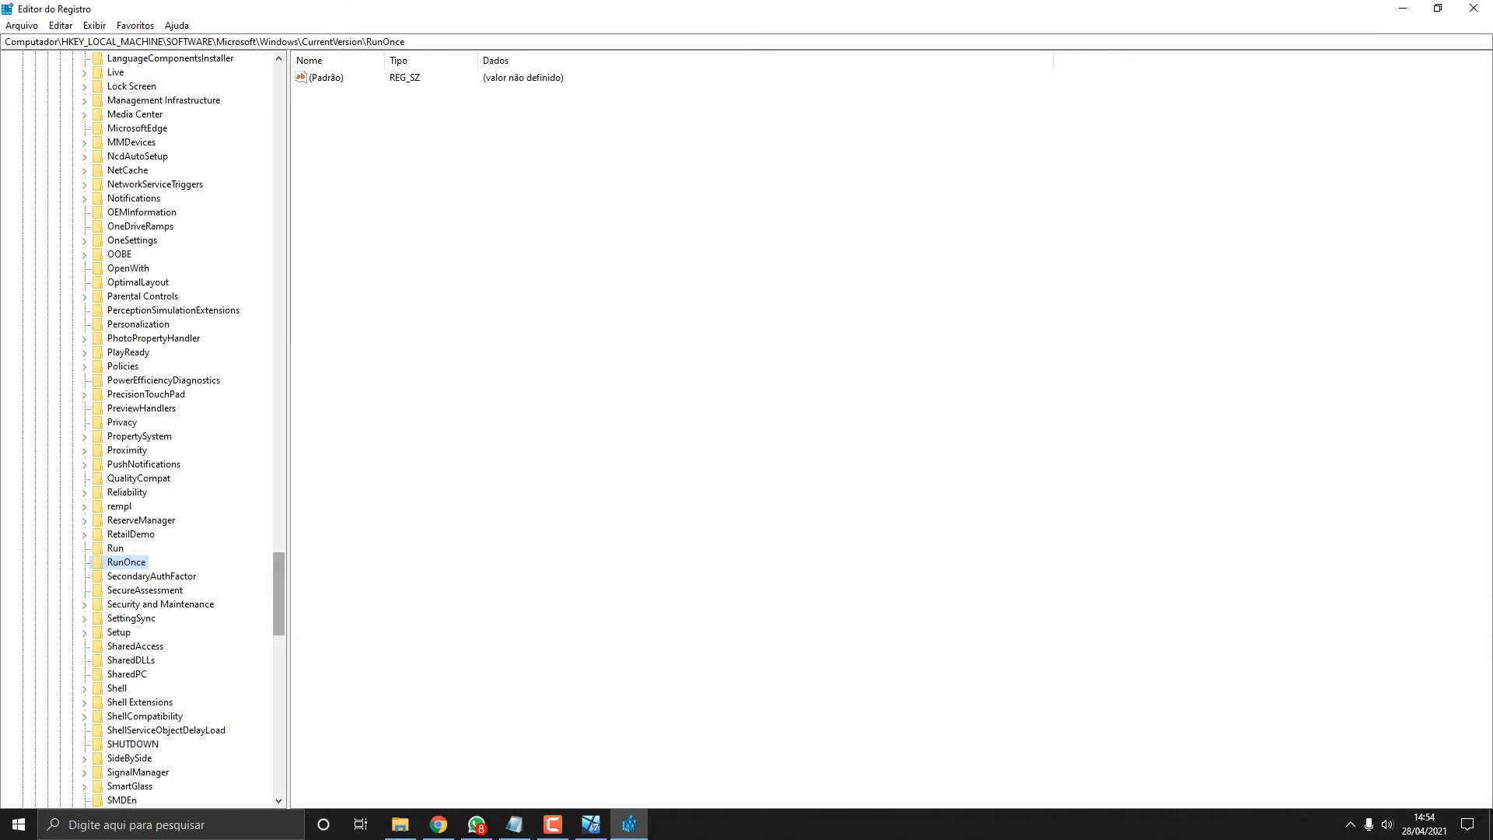
Collapse the HKEY_LOCAL_MACHINE branch in the registry tree and select HKEY_CURRENT_USER.
drag(278, 591, 279, 106)
click(35, 184)
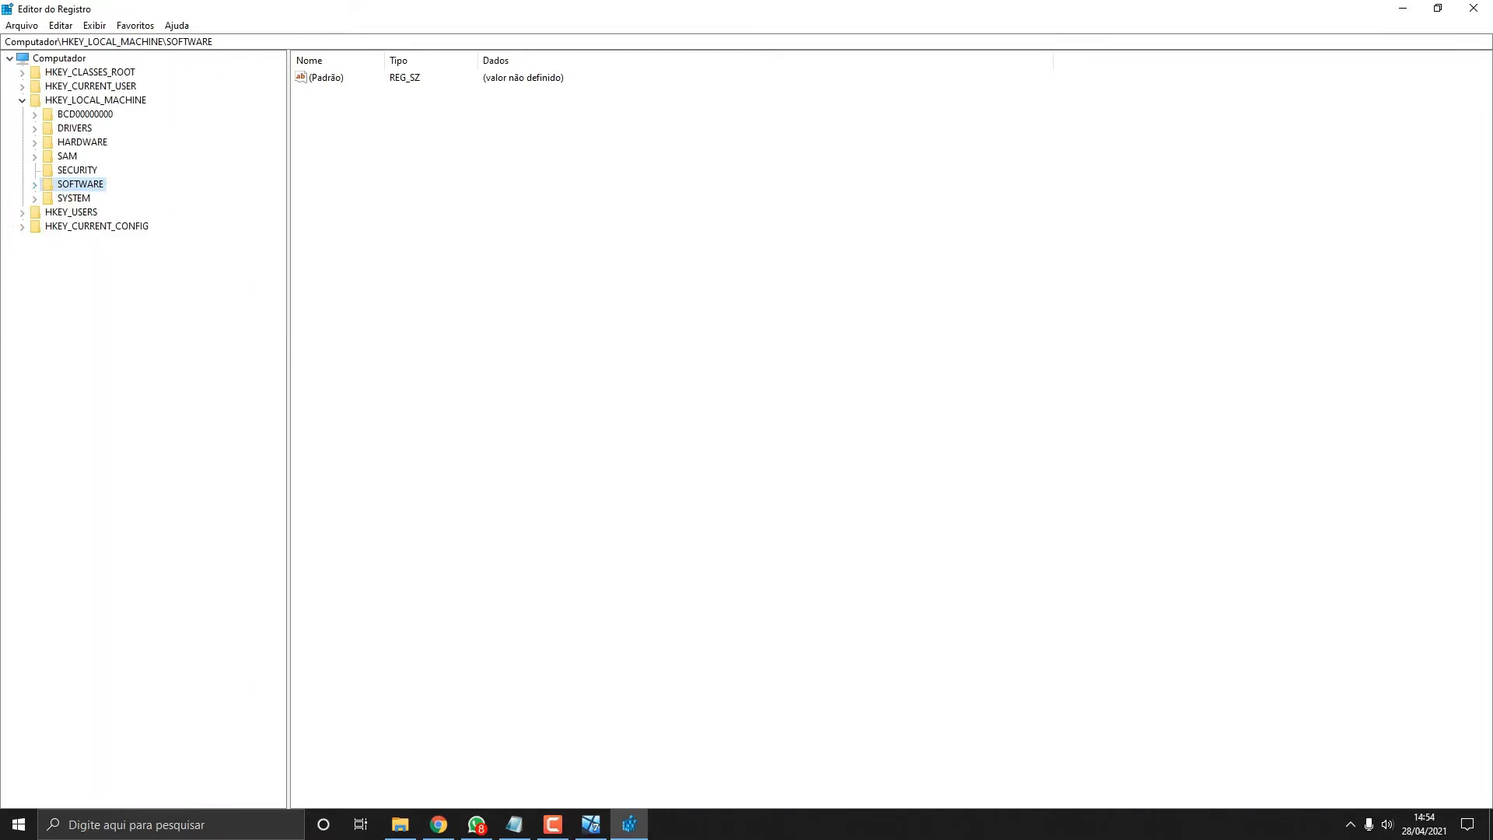
key(Left)
key(Left)
click(90, 85)
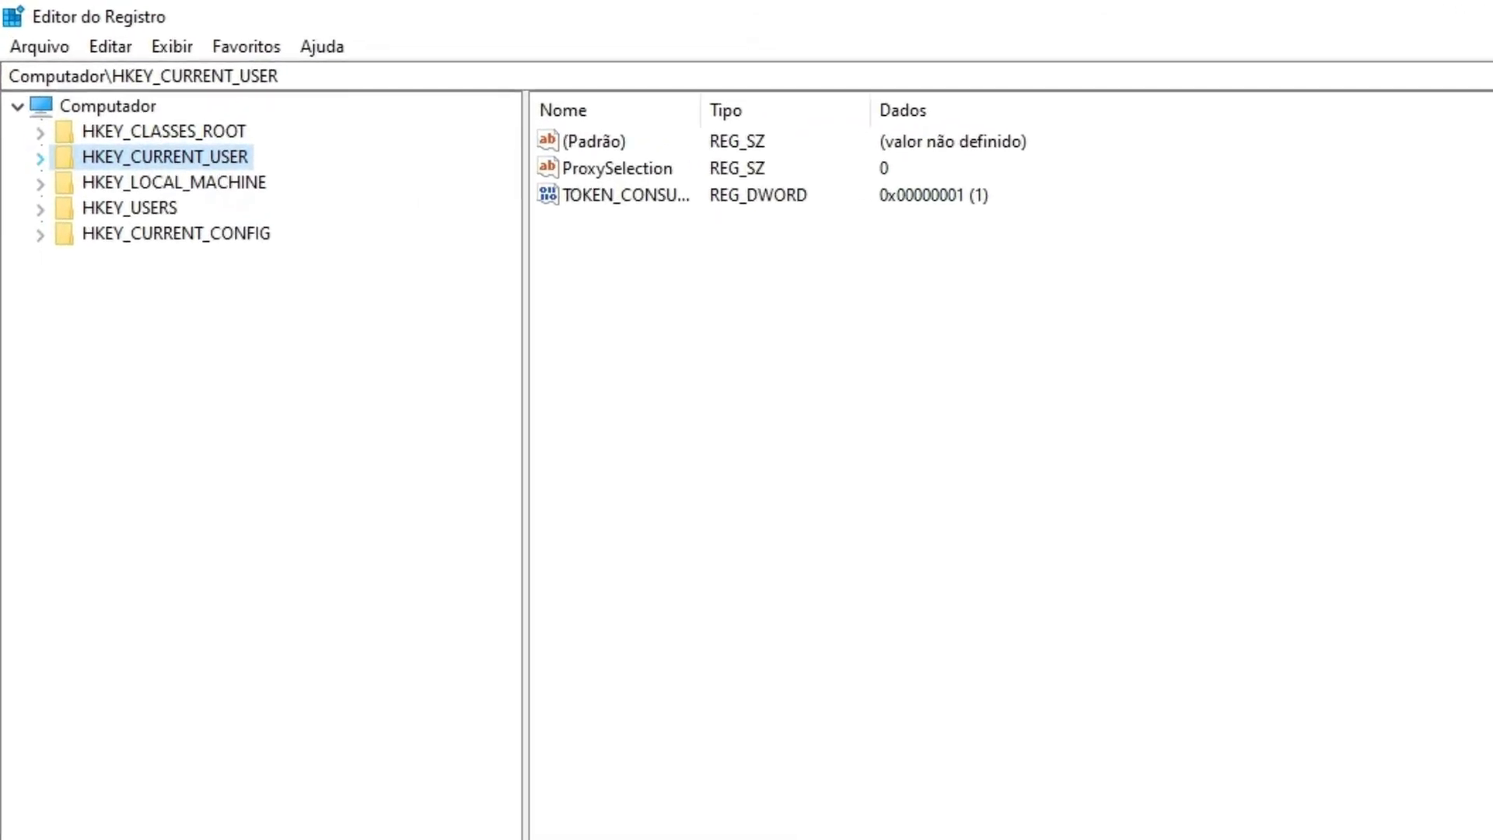
Expand the registry tree through HKEY_CURRENT_USER\SOFTWARE\Microsoft.
key(Right)
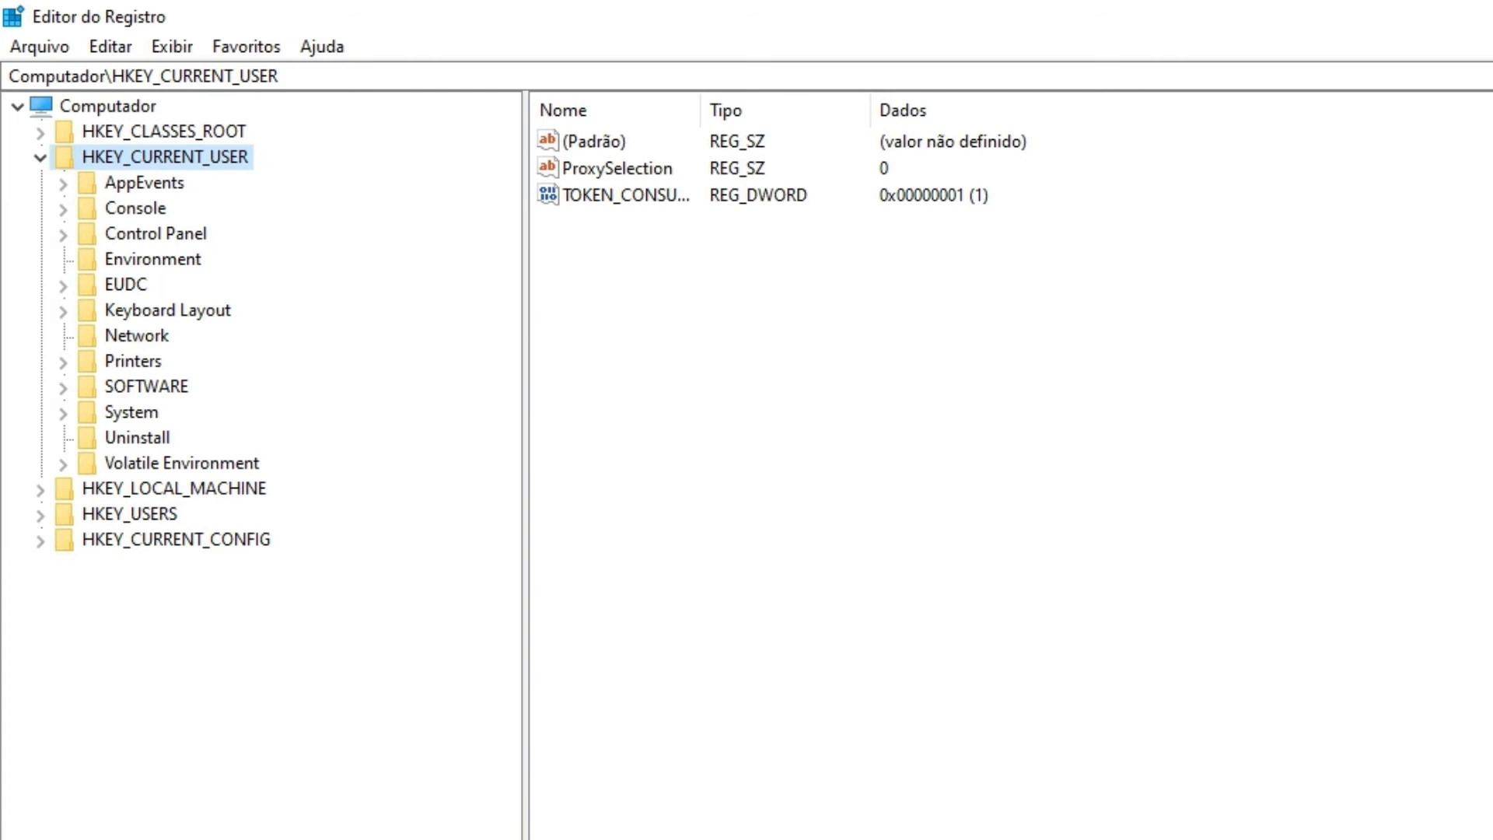
key(s)
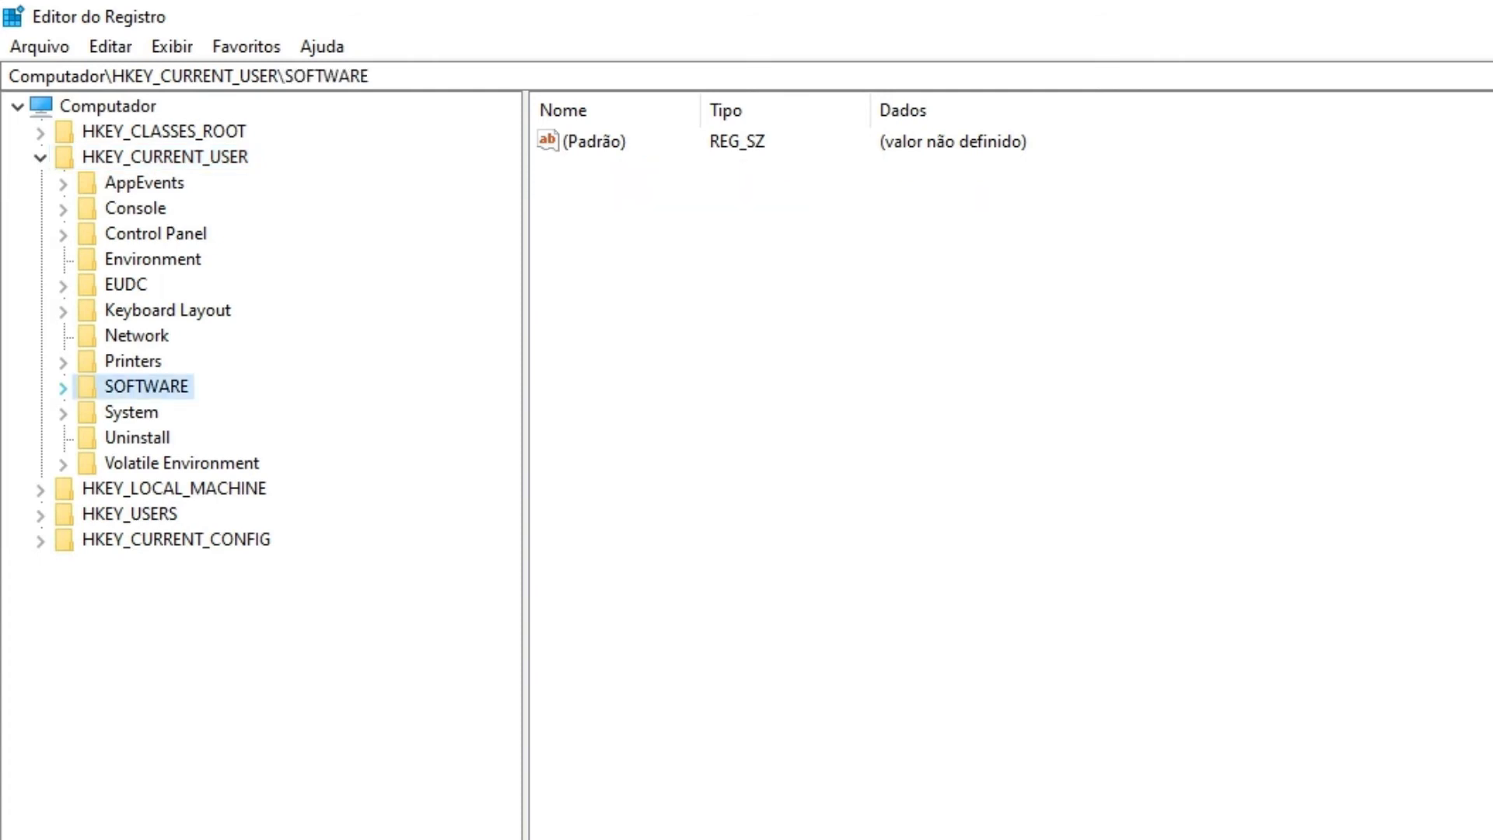
key(Right)
scroll(256, 467, down, 3)
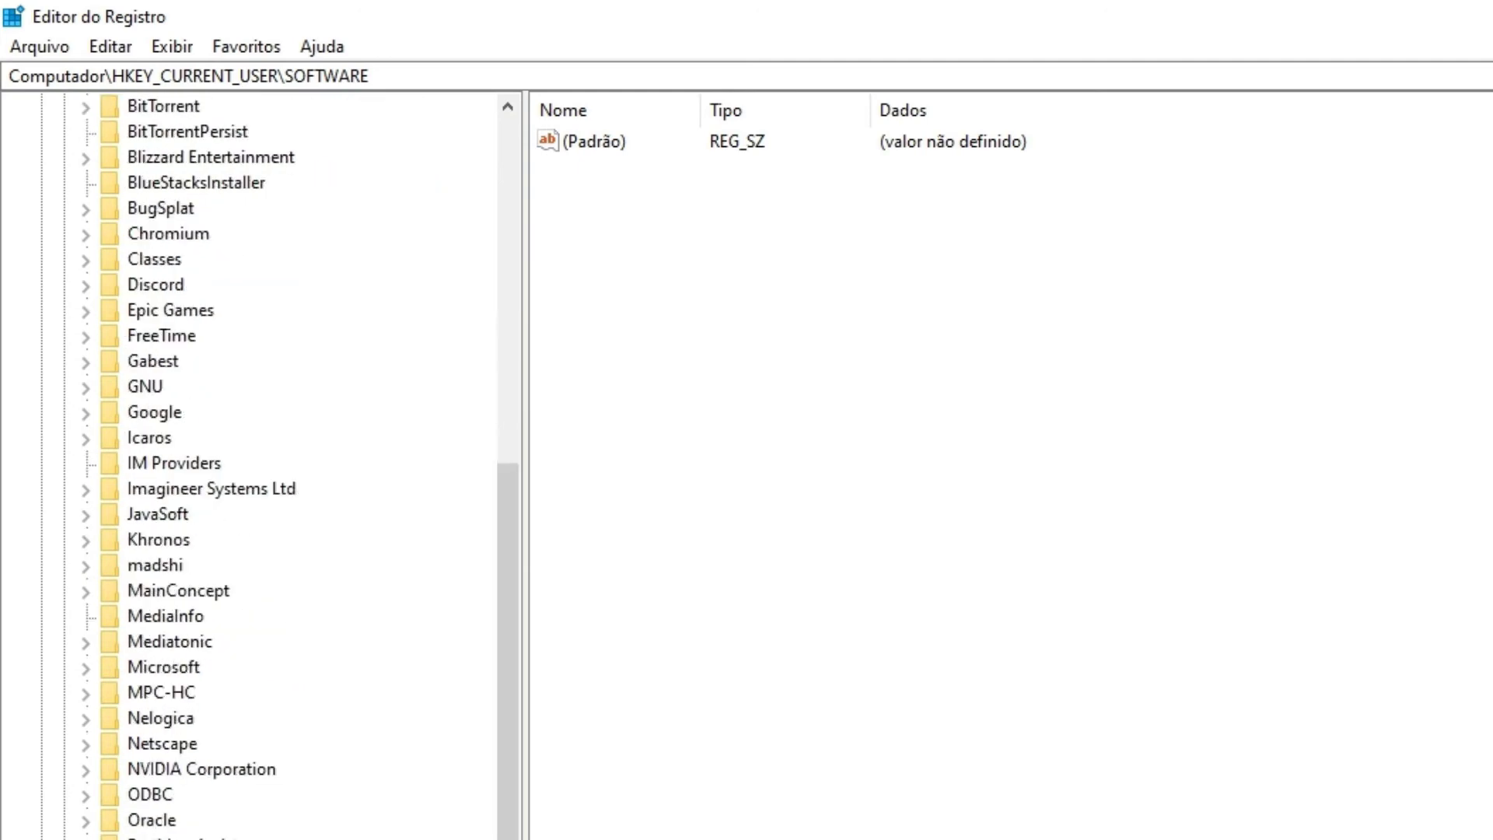
scroll(256, 466, up, 3)
text(microsoft)
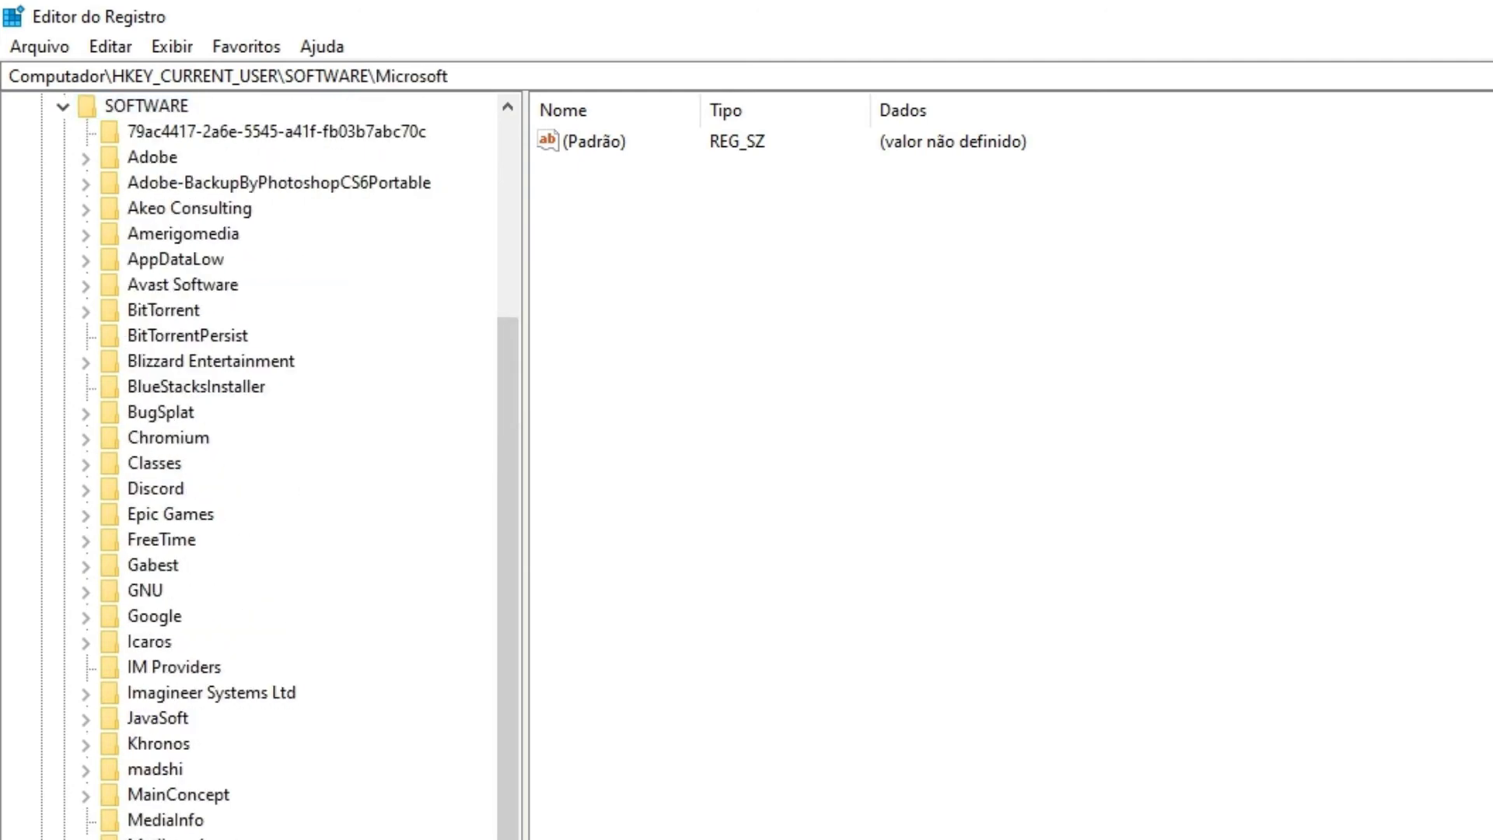
key(Right)
Expand Windows and CurrentVersion under the current user's Microsoft key and open its Run key.
scroll(257, 466, down, 7)
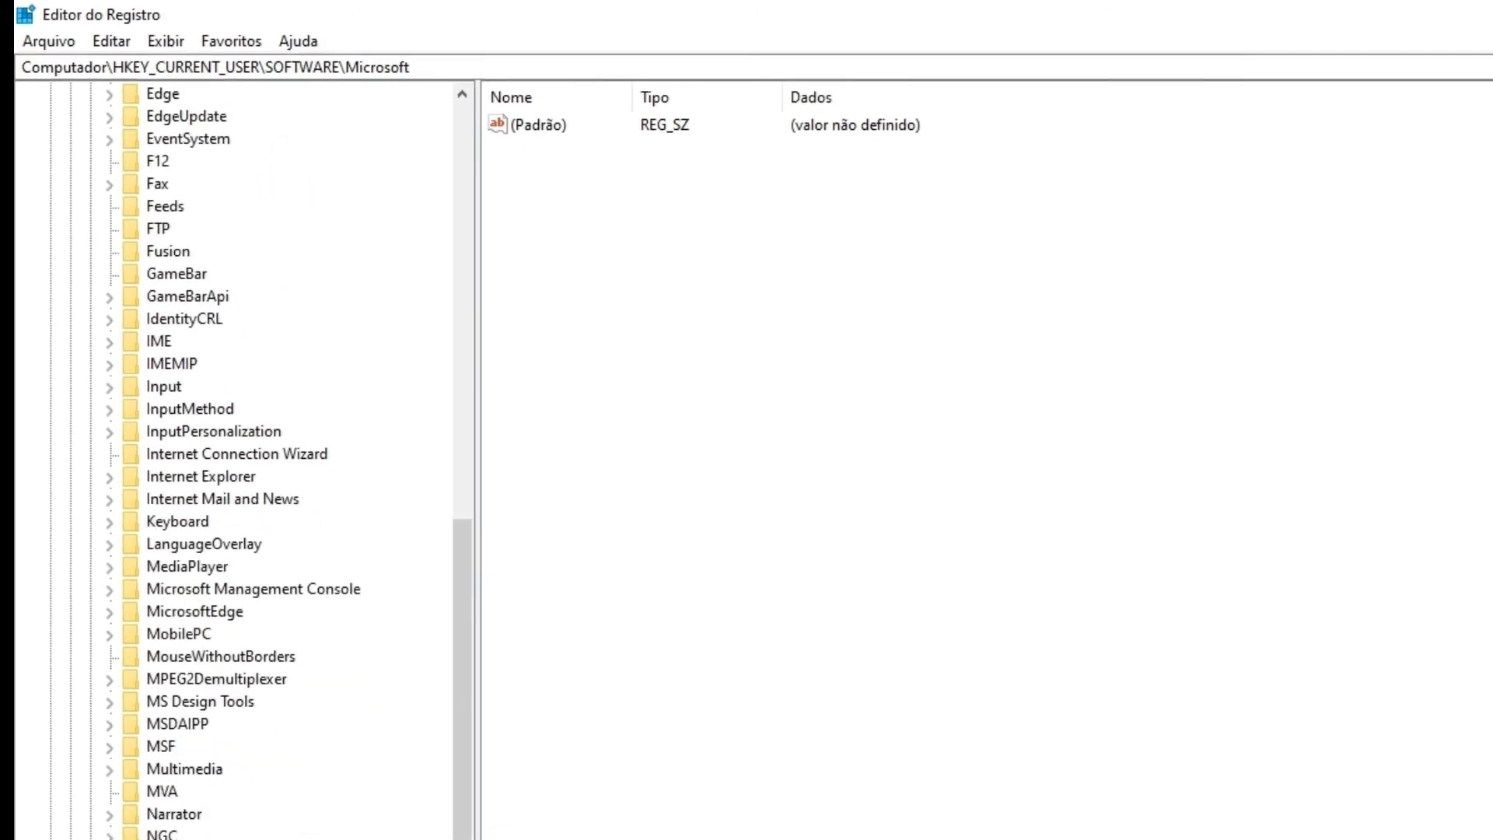
scroll(233, 467, down, 10)
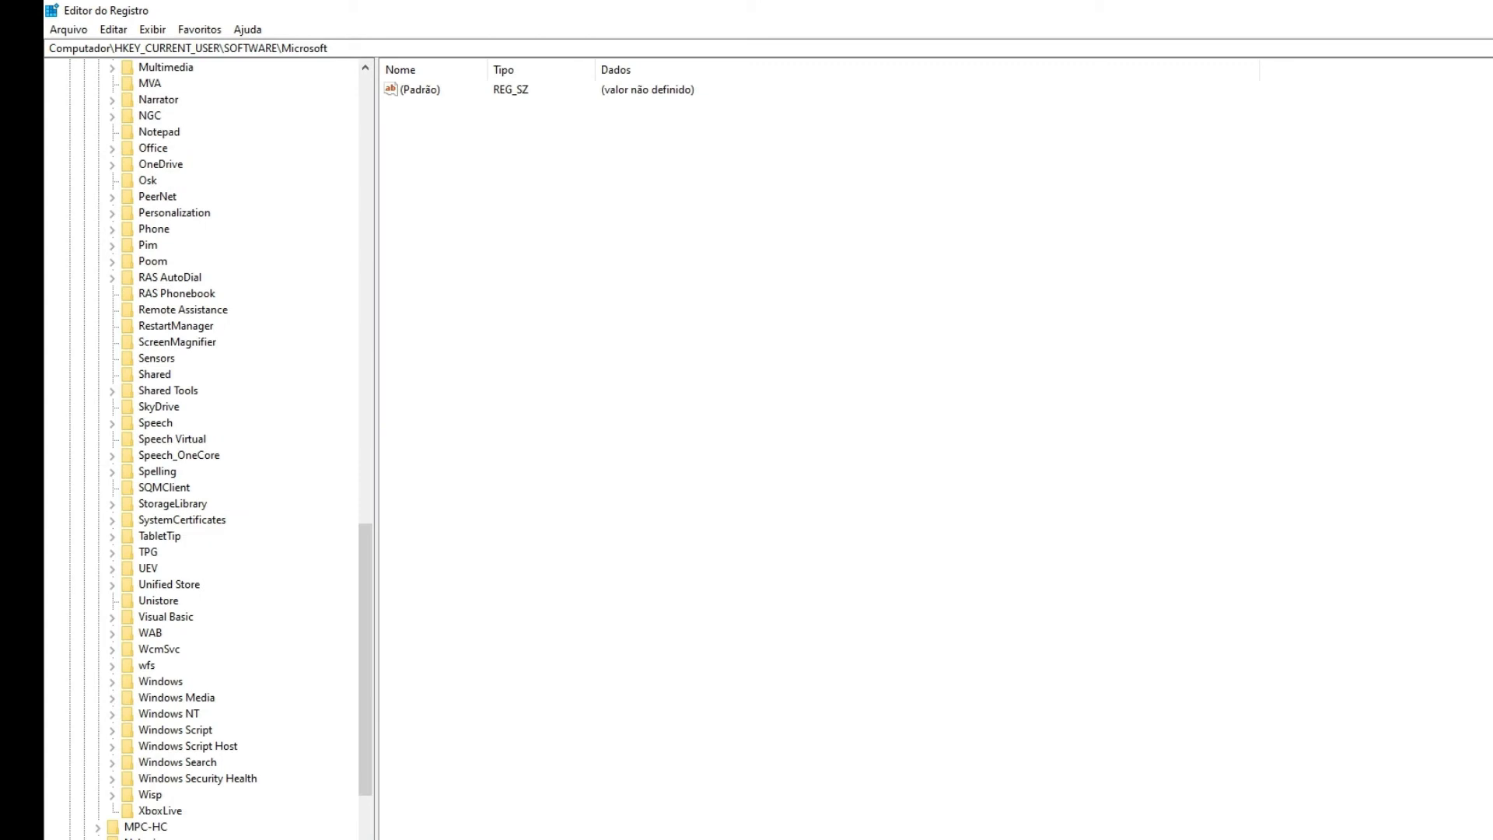
text(windows)
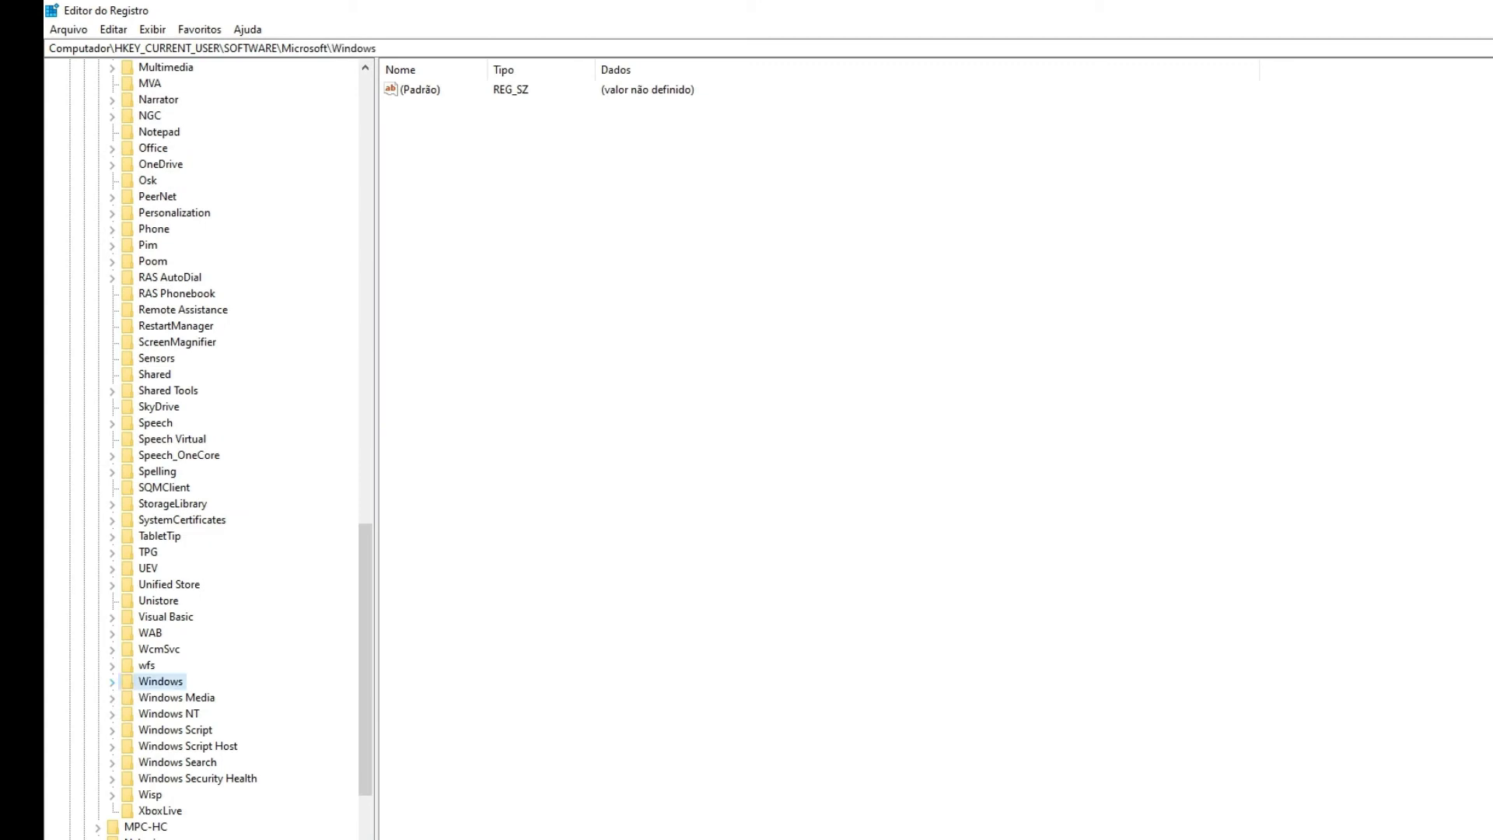
key(Right)
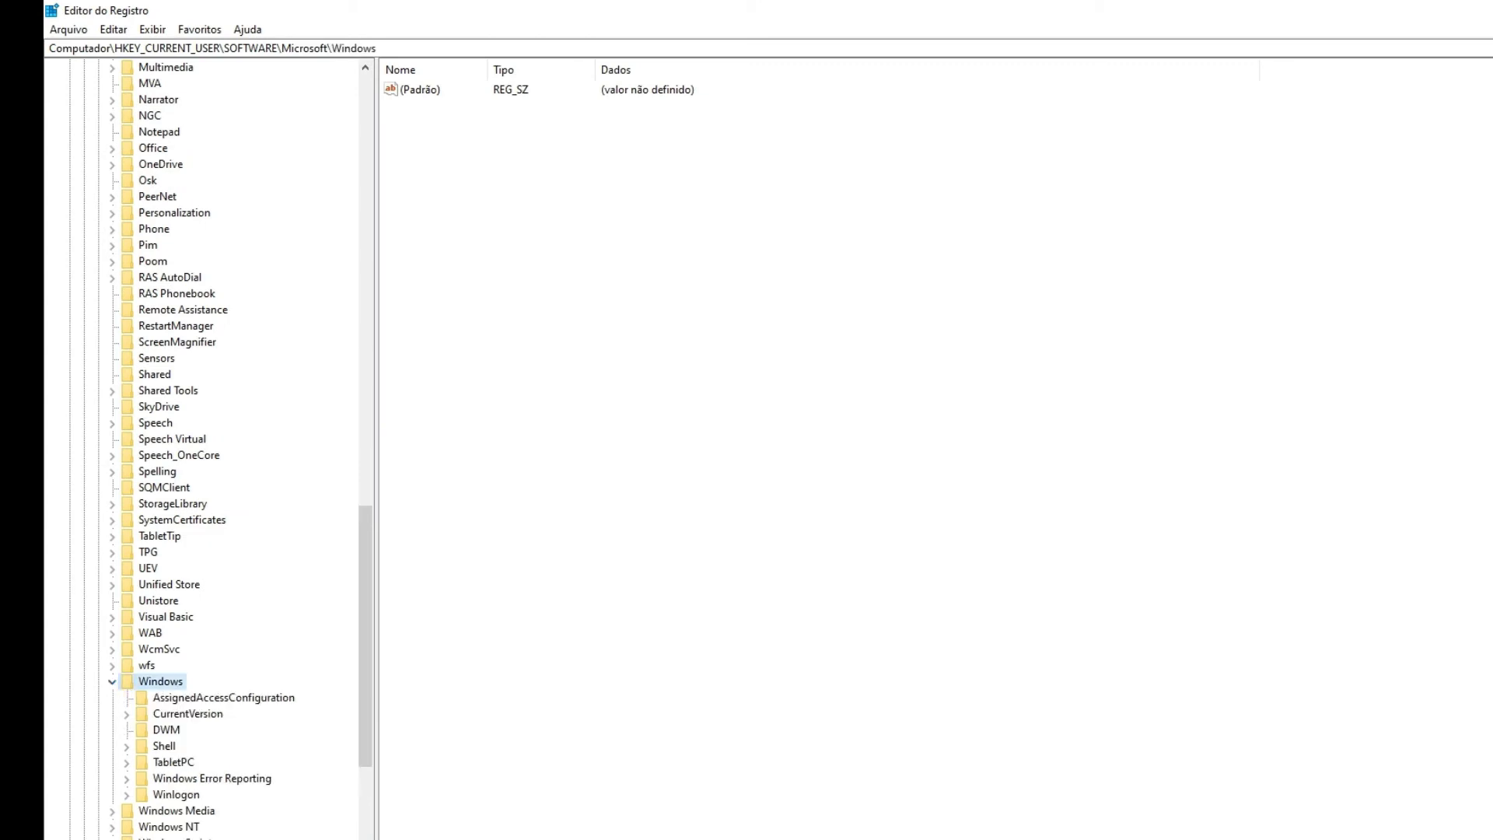
click(187, 713)
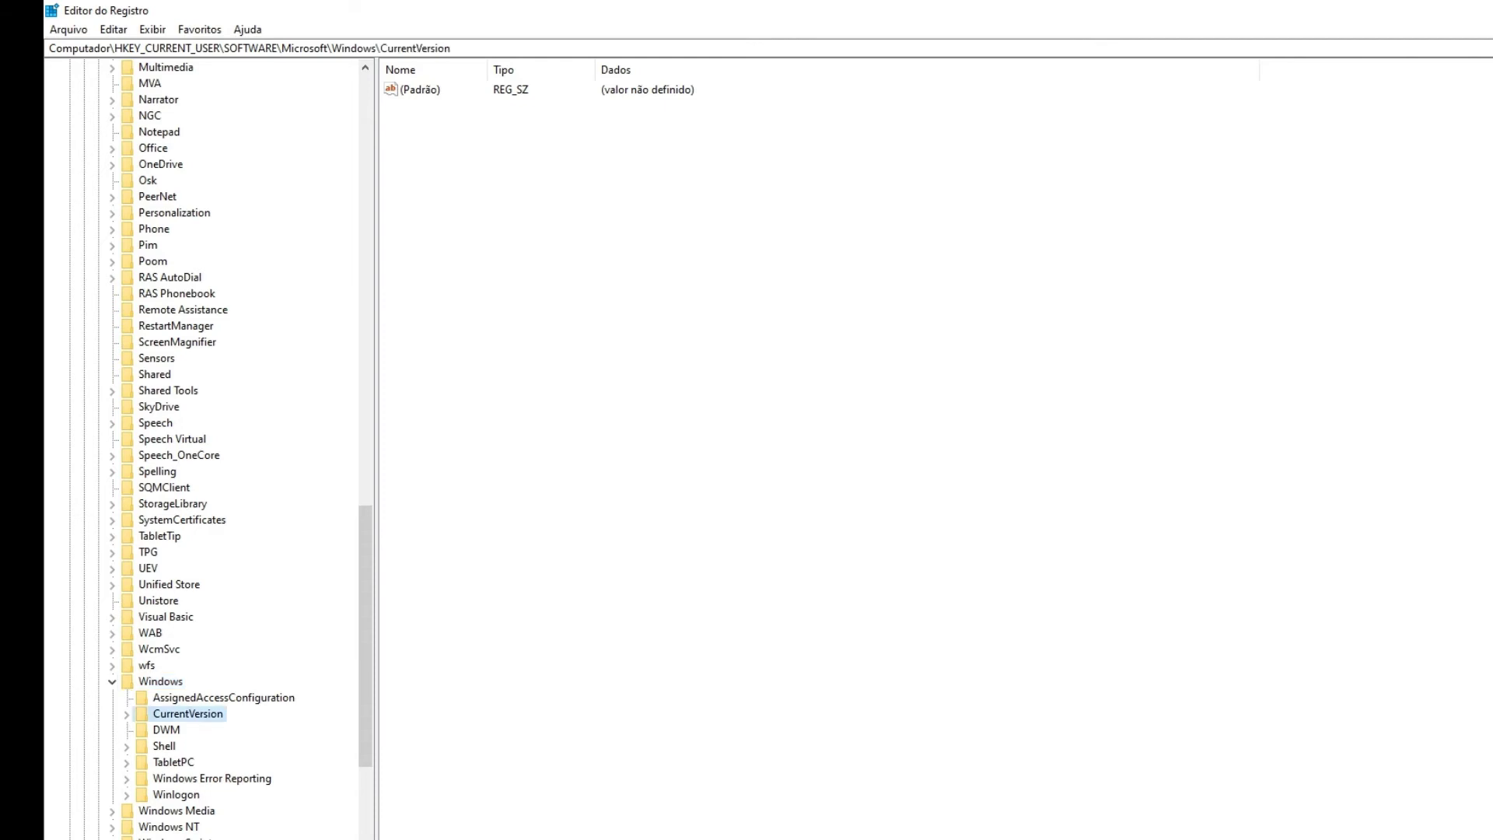
key(Right)
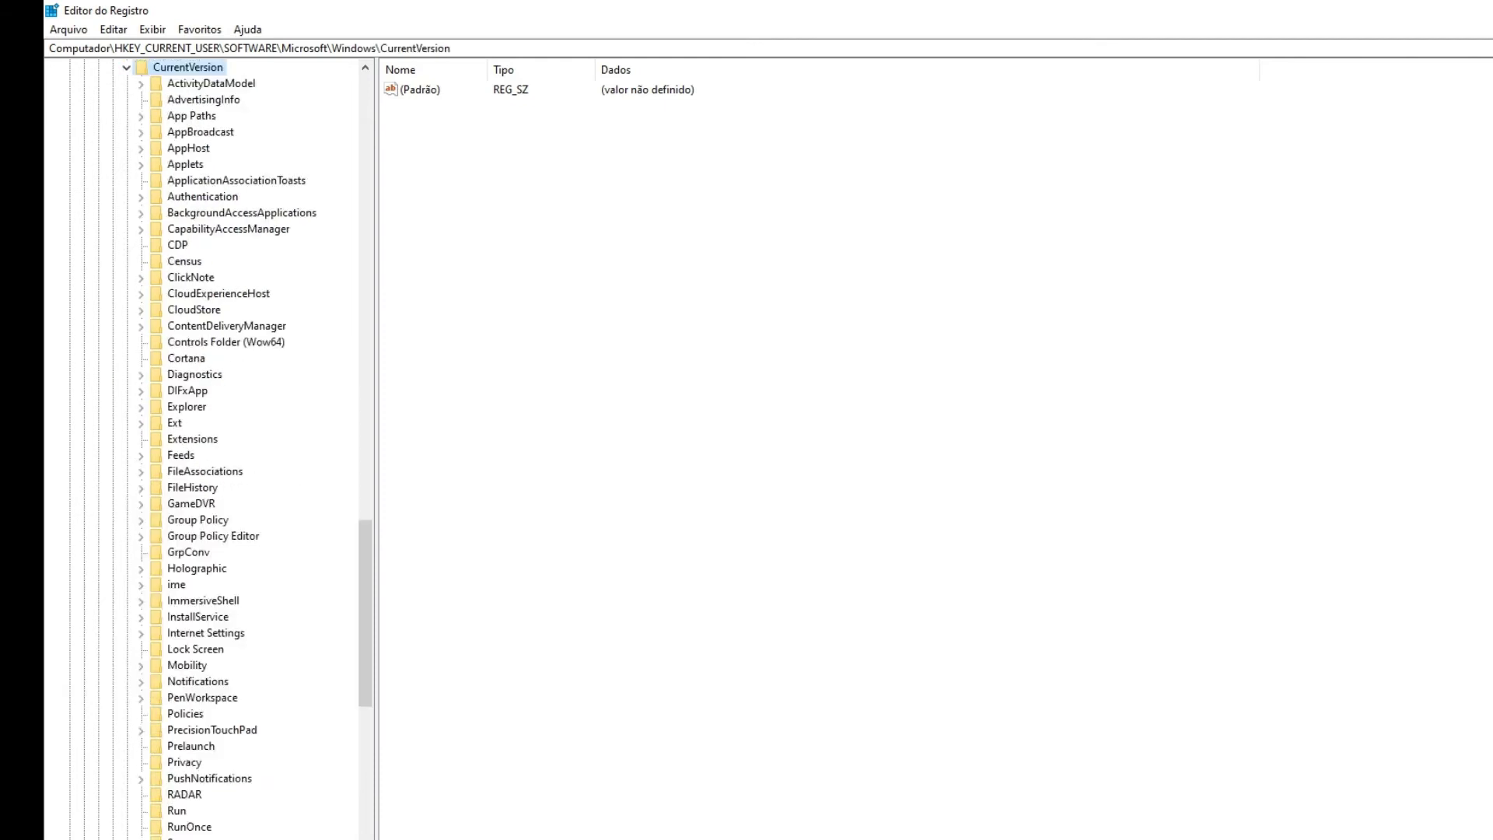
scroll(247, 447, down, 1)
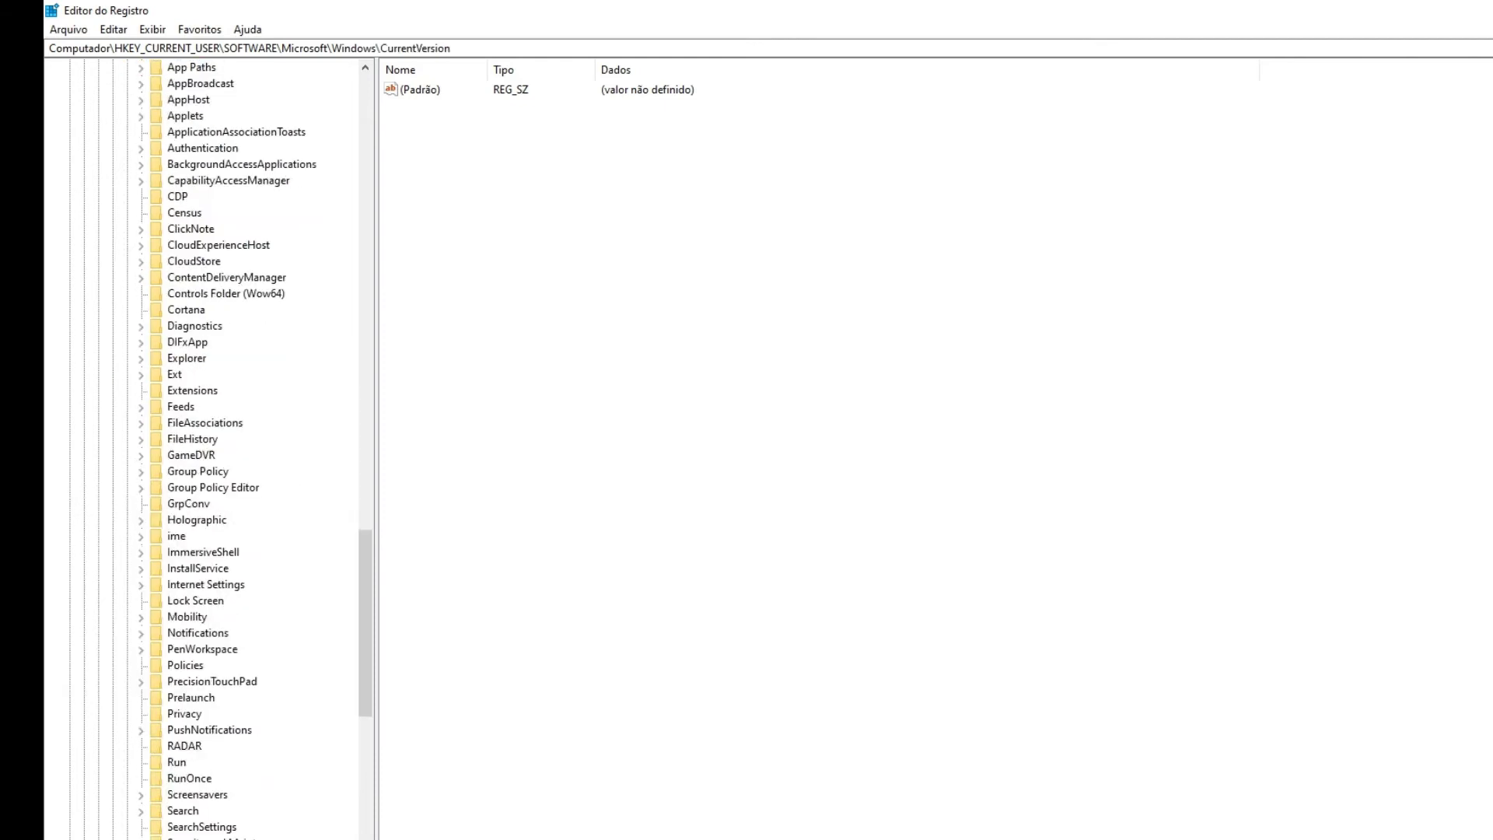
click(176, 762)
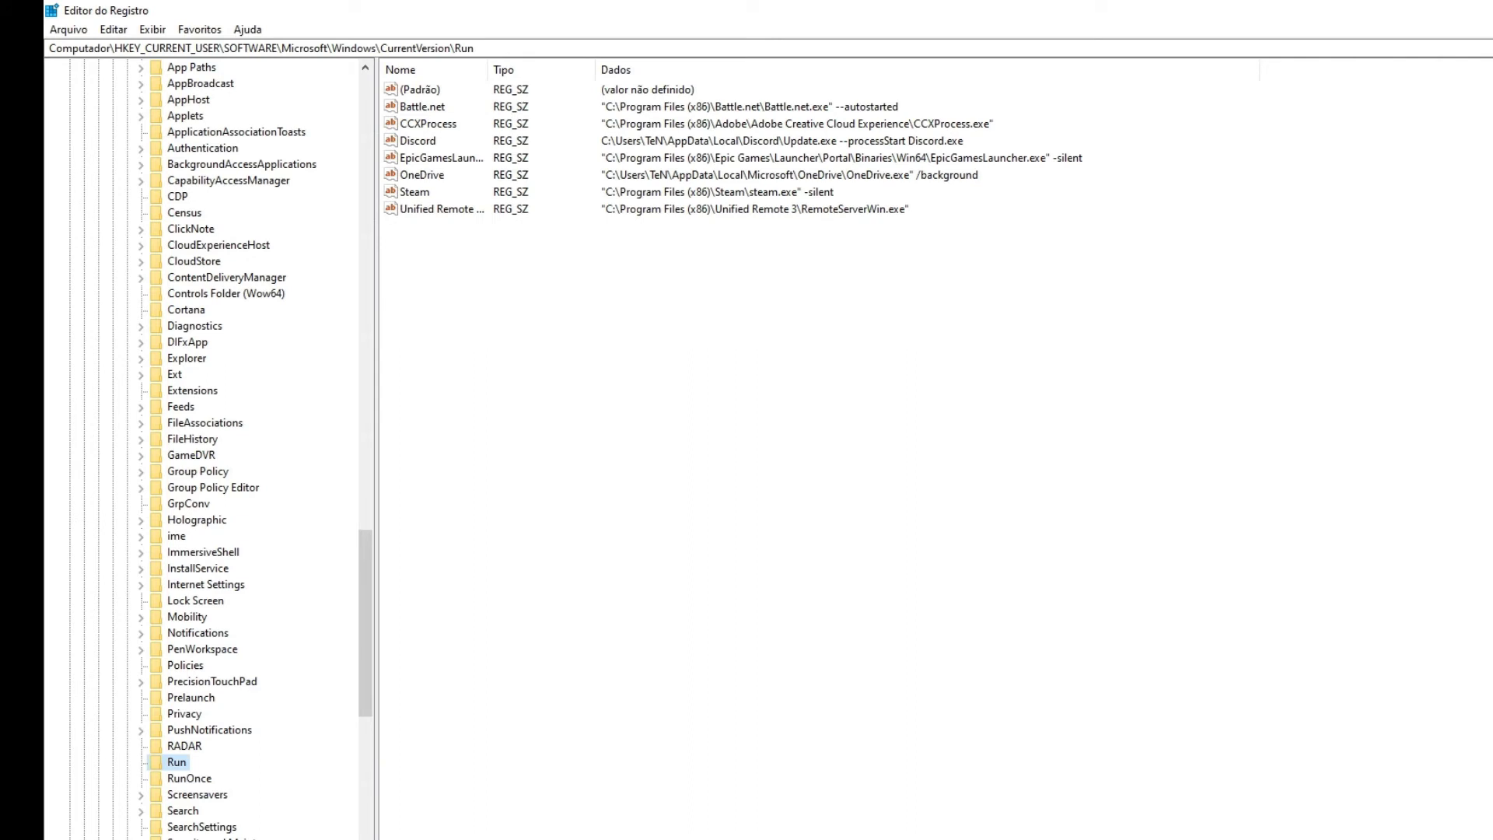
Widen the value name column and delete the EpicGamesLauncher startup value from the current user's Run key.
drag(487, 70, 588, 70)
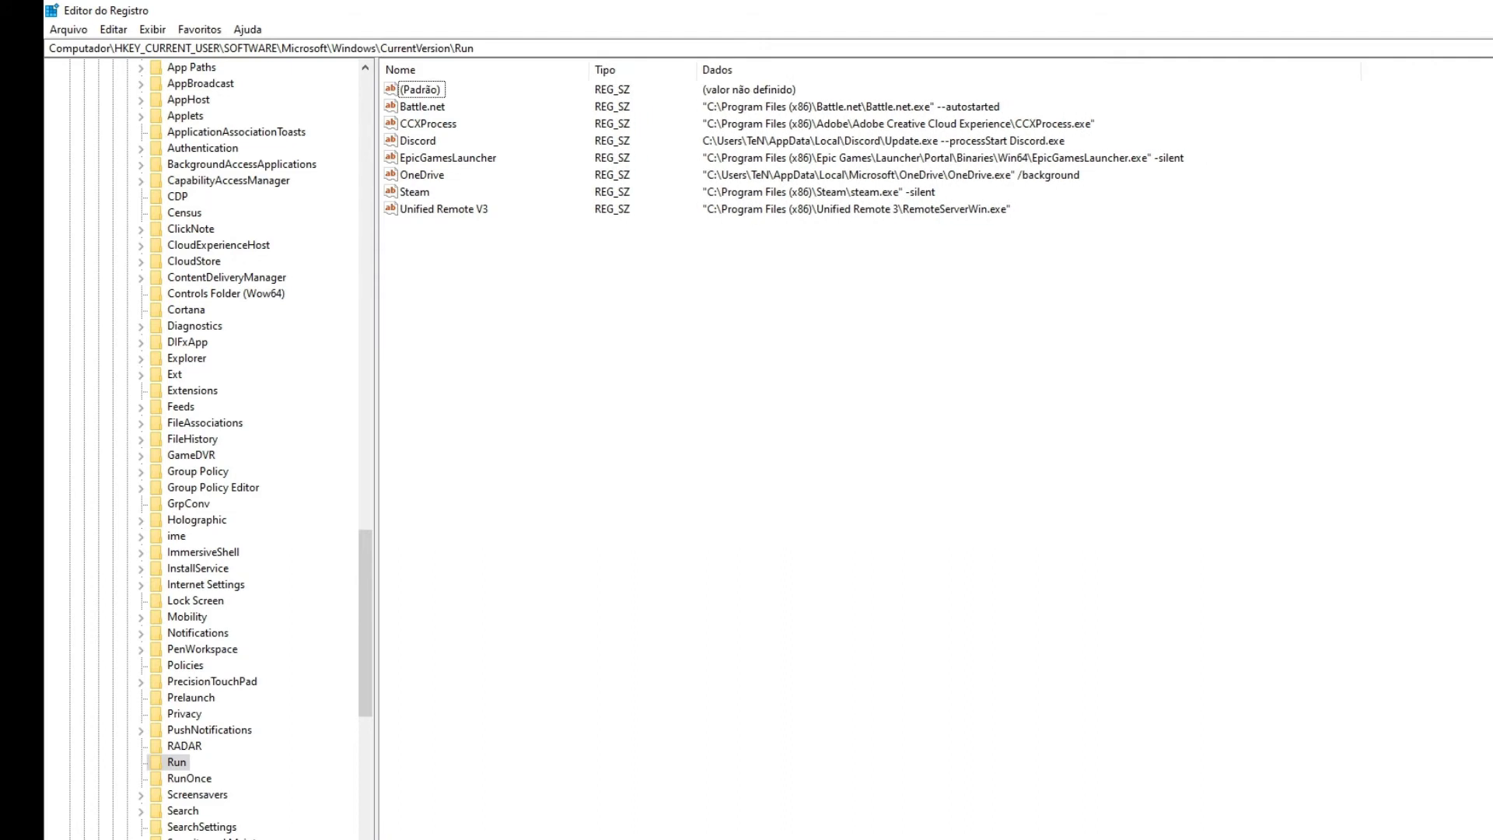
click(447, 158)
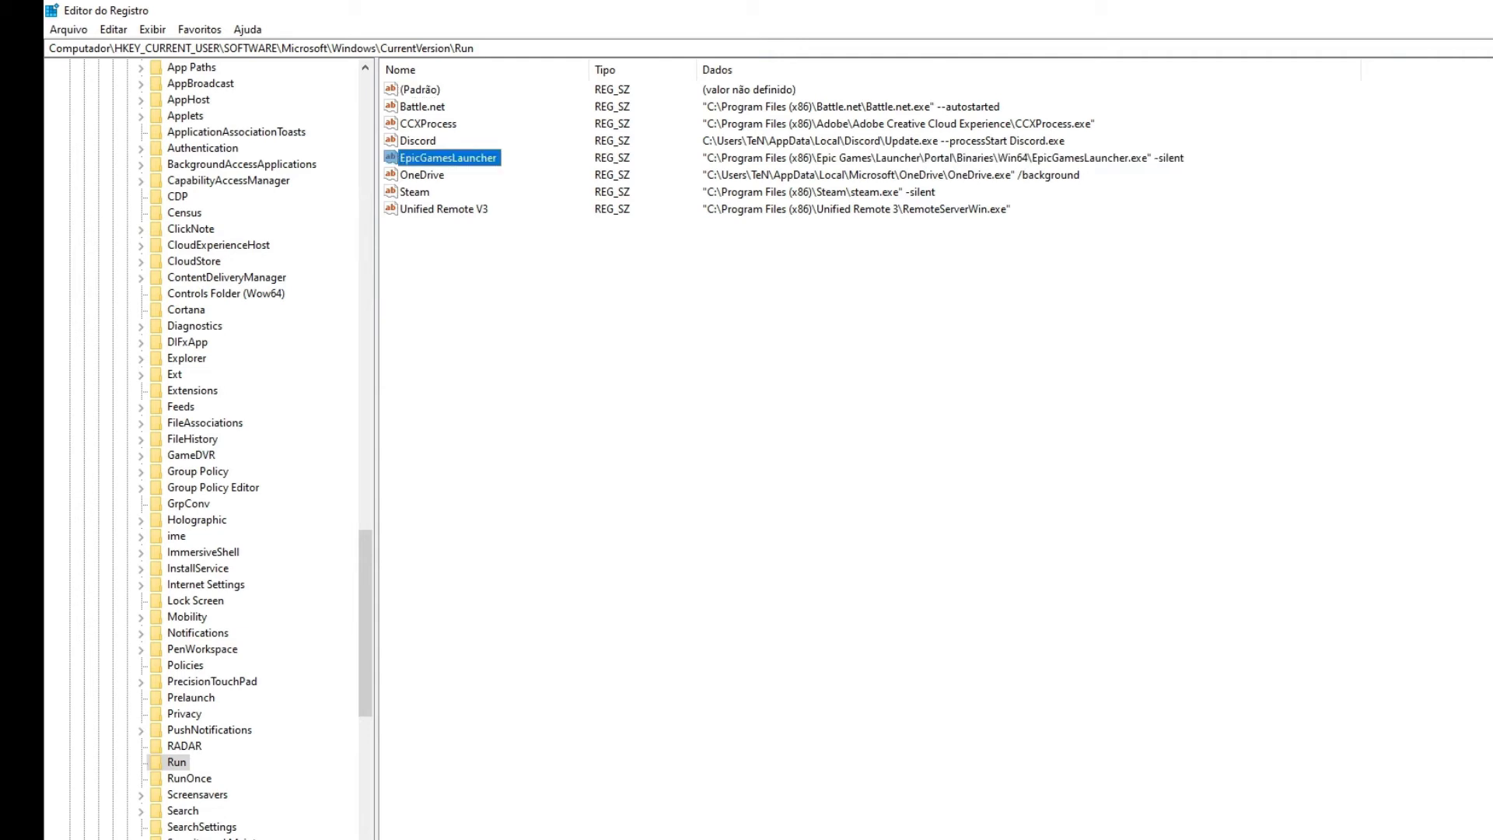
key(Delete)
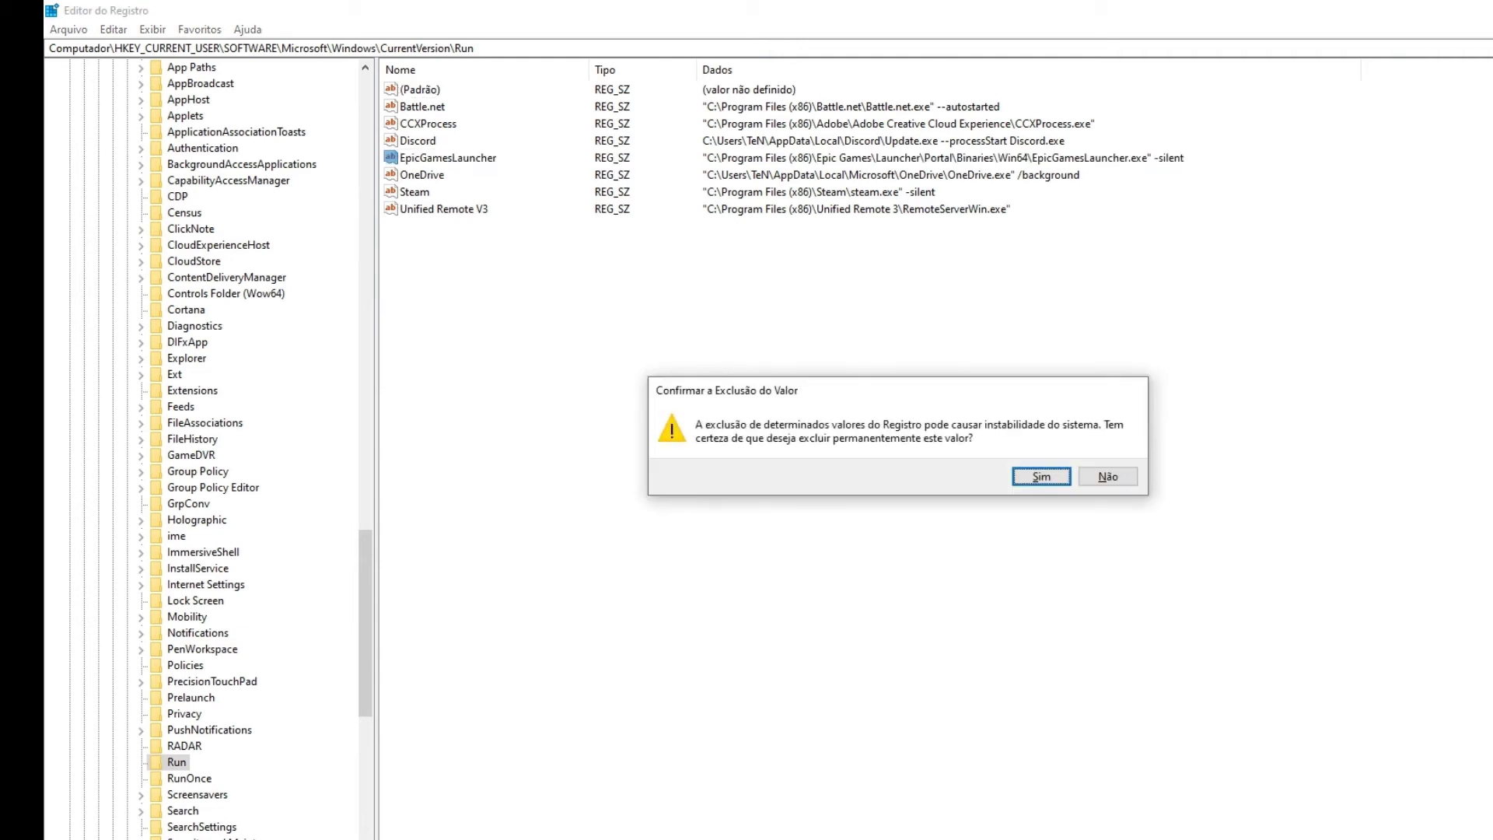
key(Return)
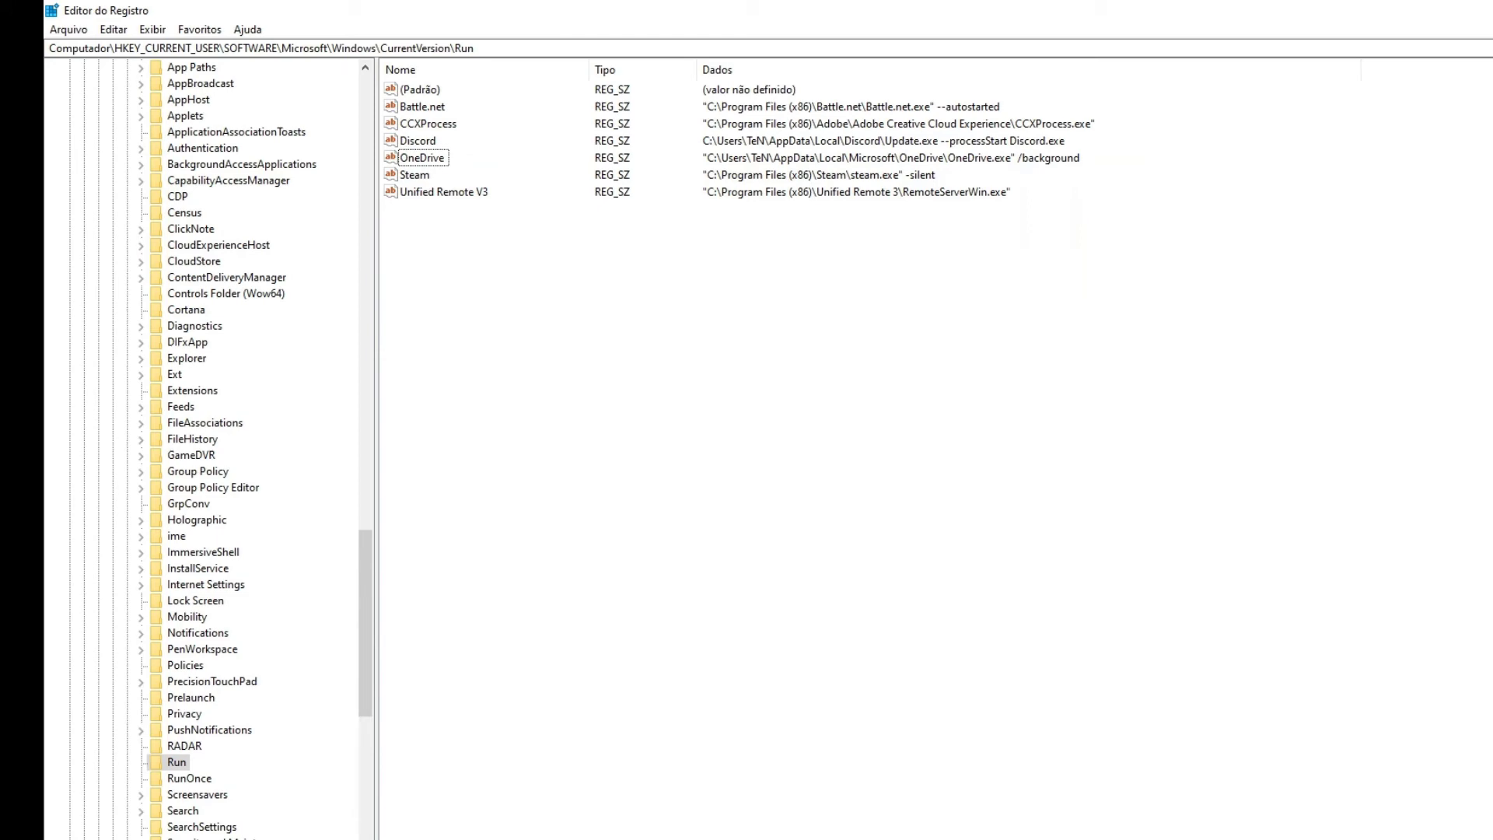
Examine the OneDrive, Unified Remote V3, Steam, Discord and Battle.net startup values, viewing the Unified Remote V3 data without editing it.
click(422, 157)
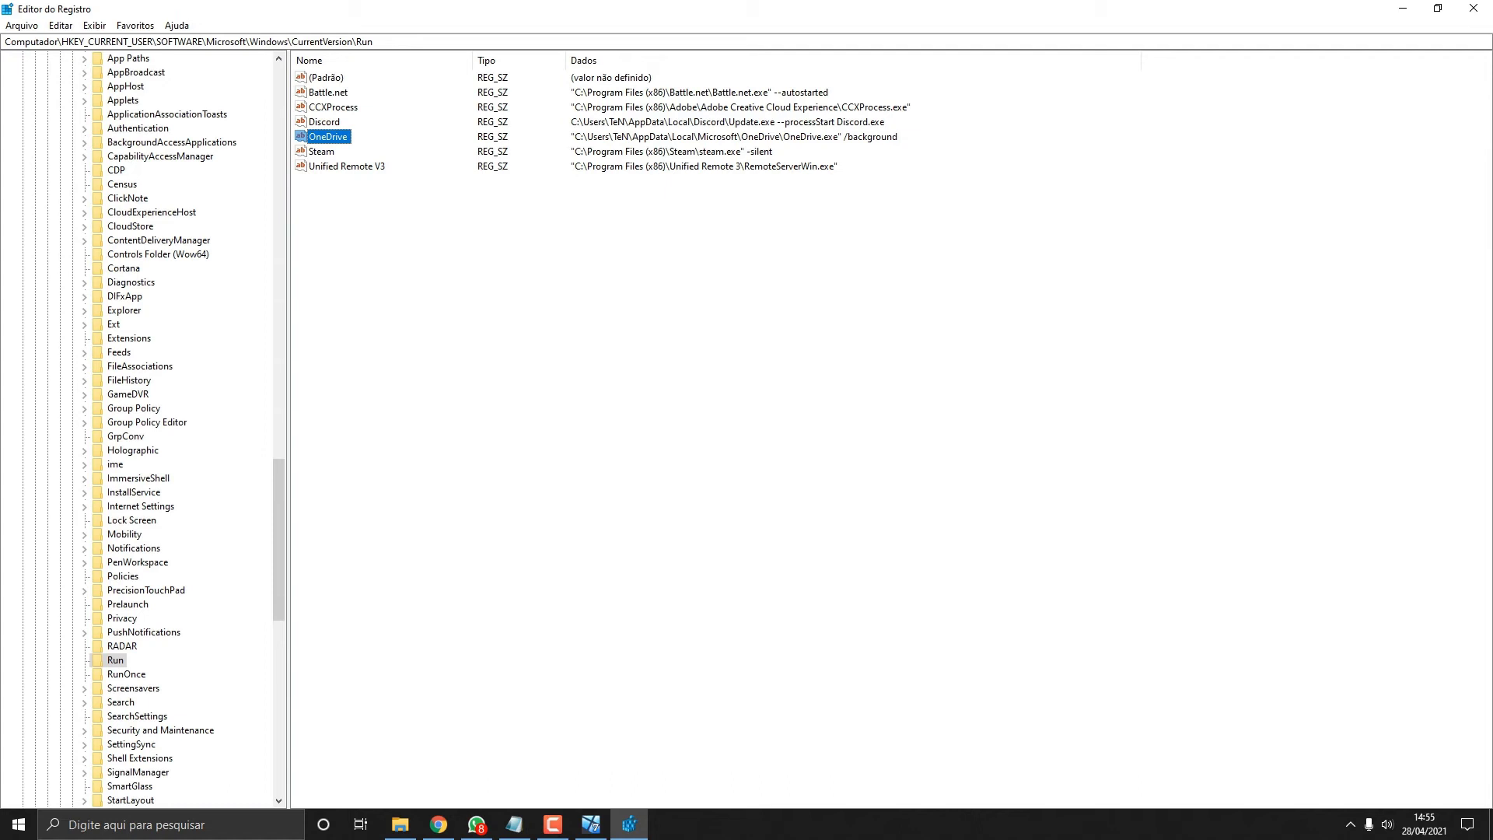
click(346, 166)
key(Return)
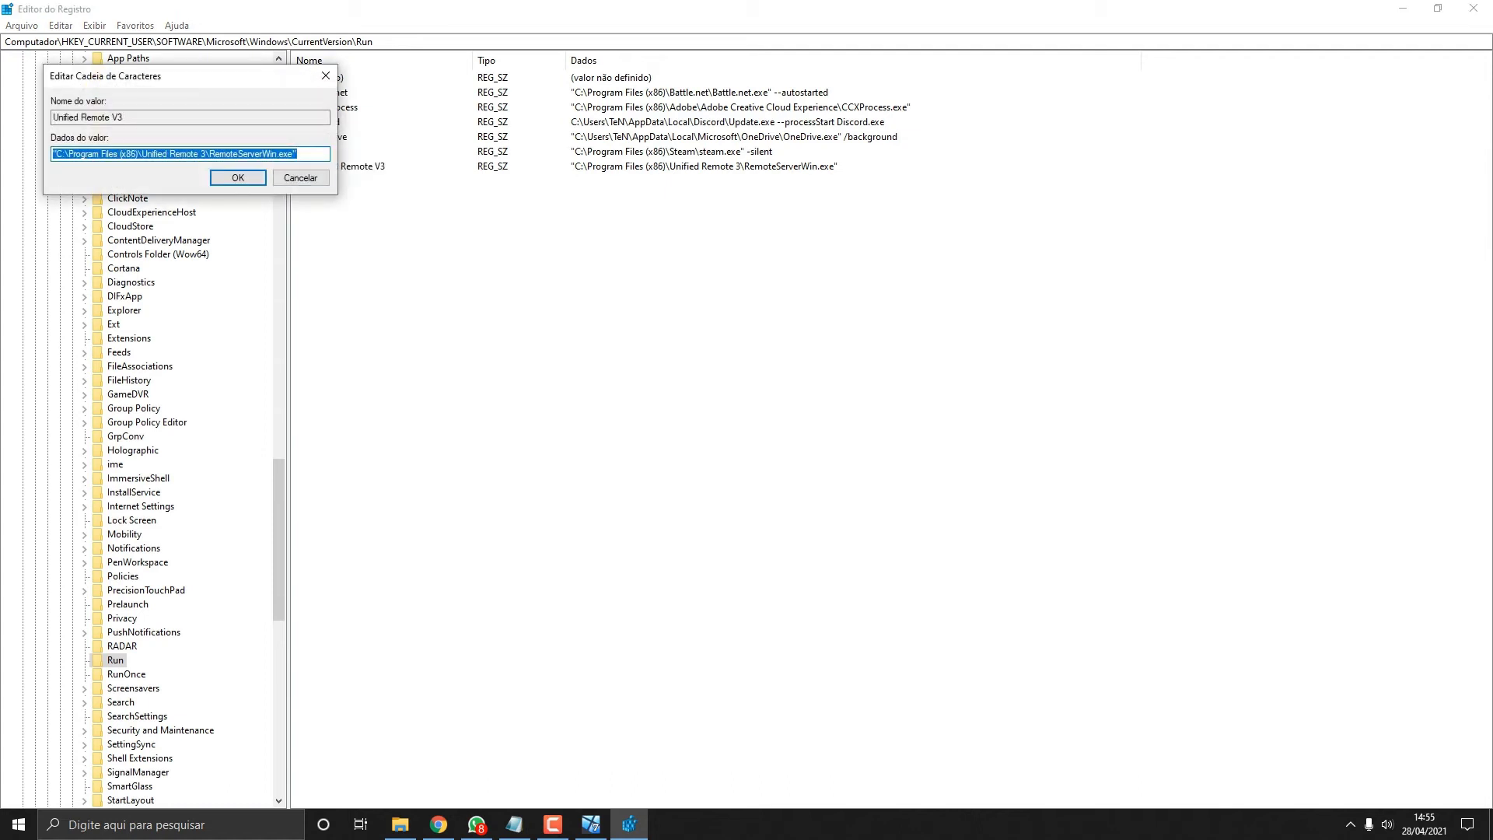
click(300, 177)
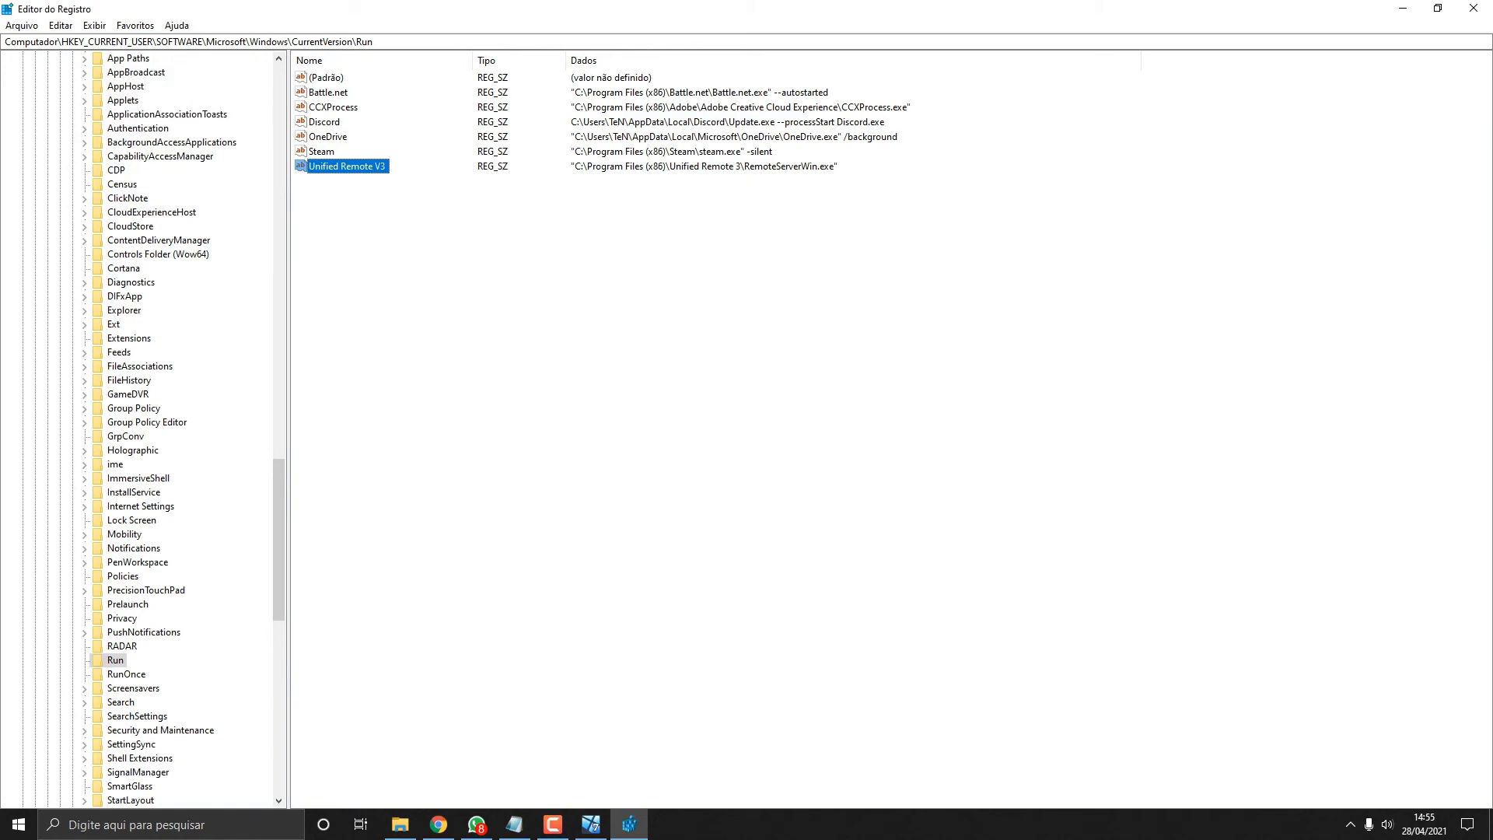
click(322, 151)
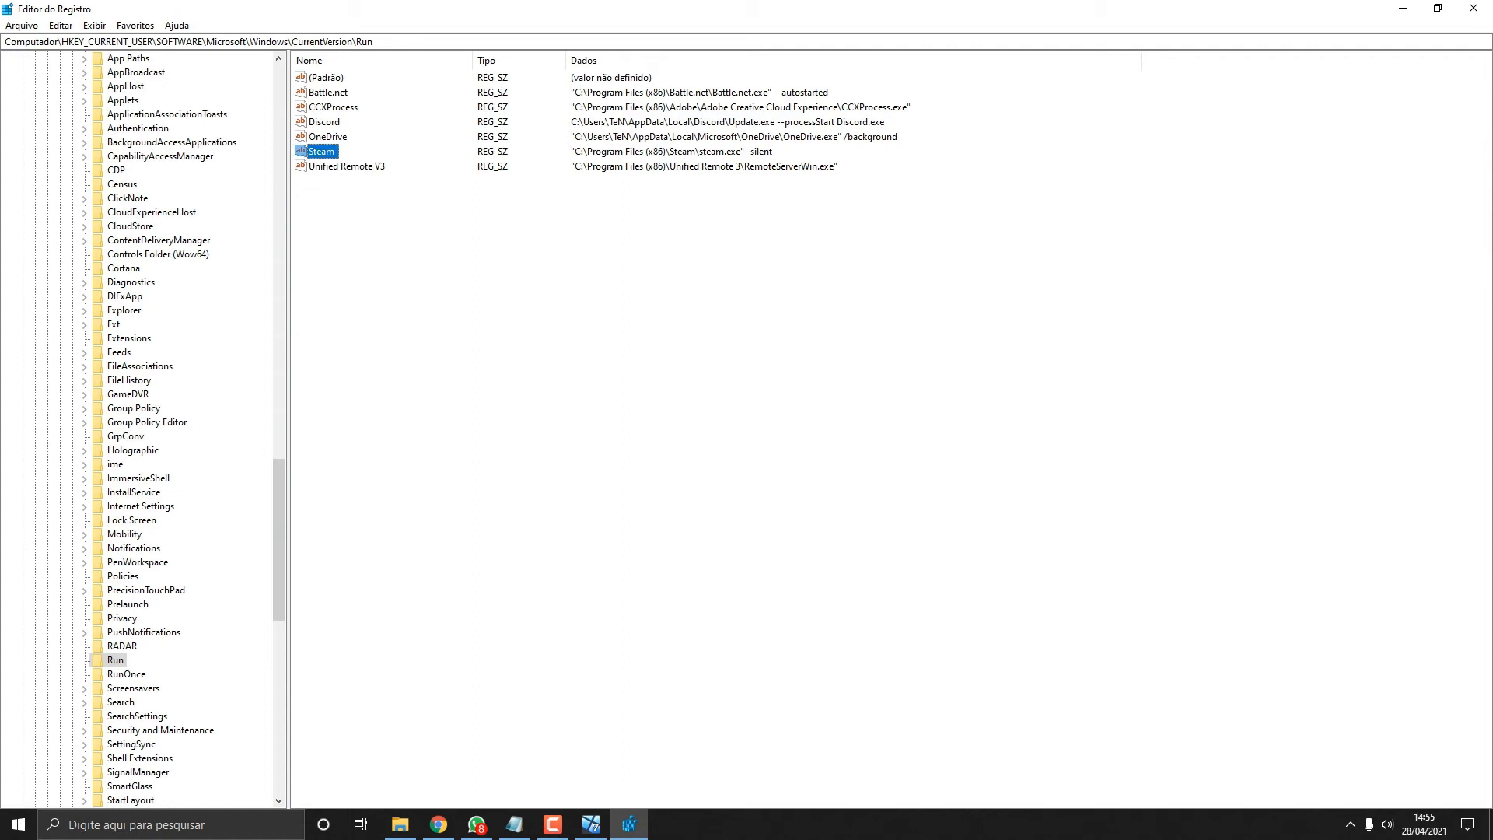
click(324, 122)
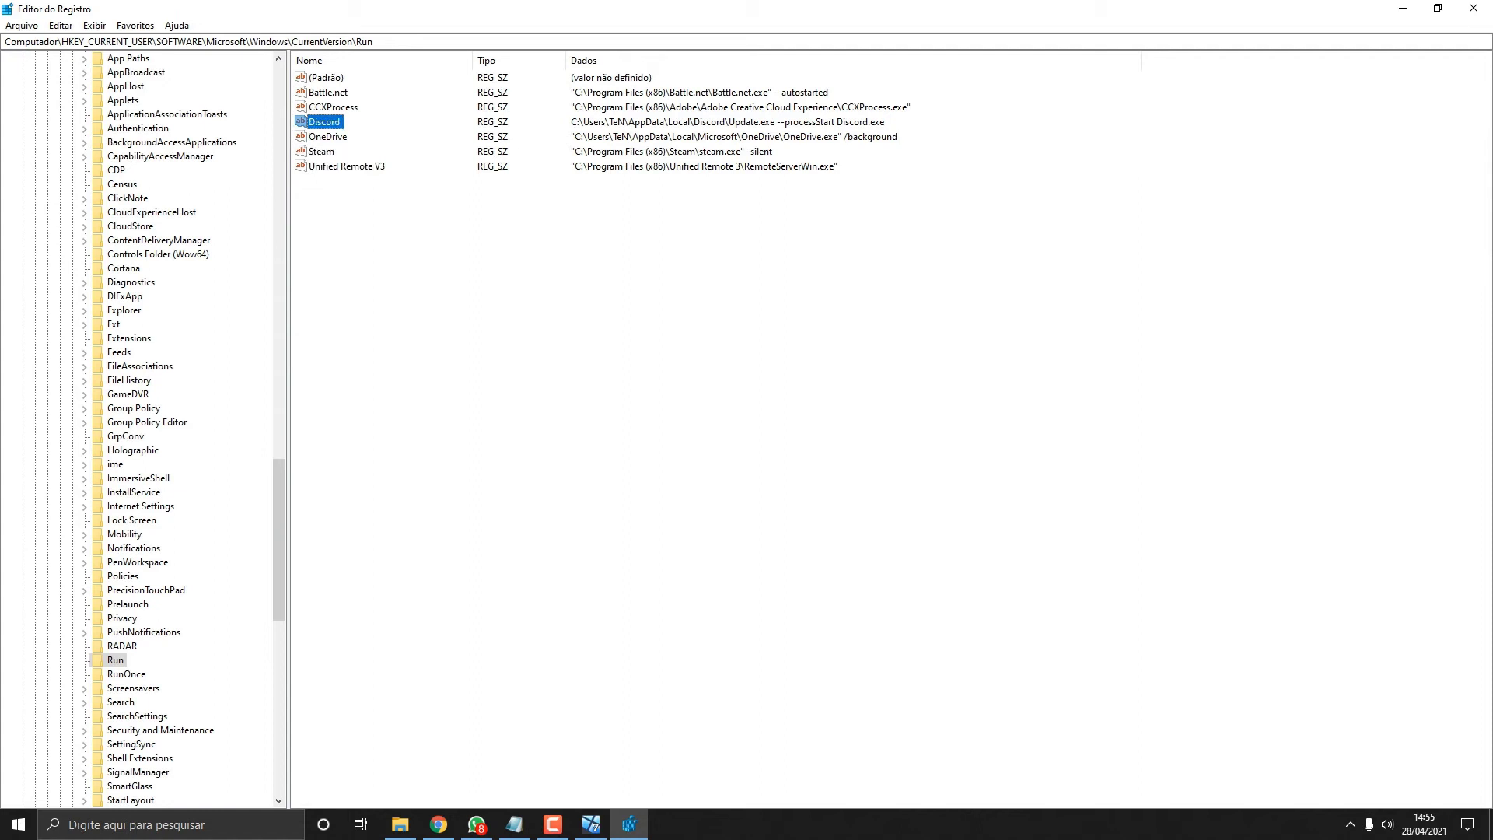
click(328, 92)
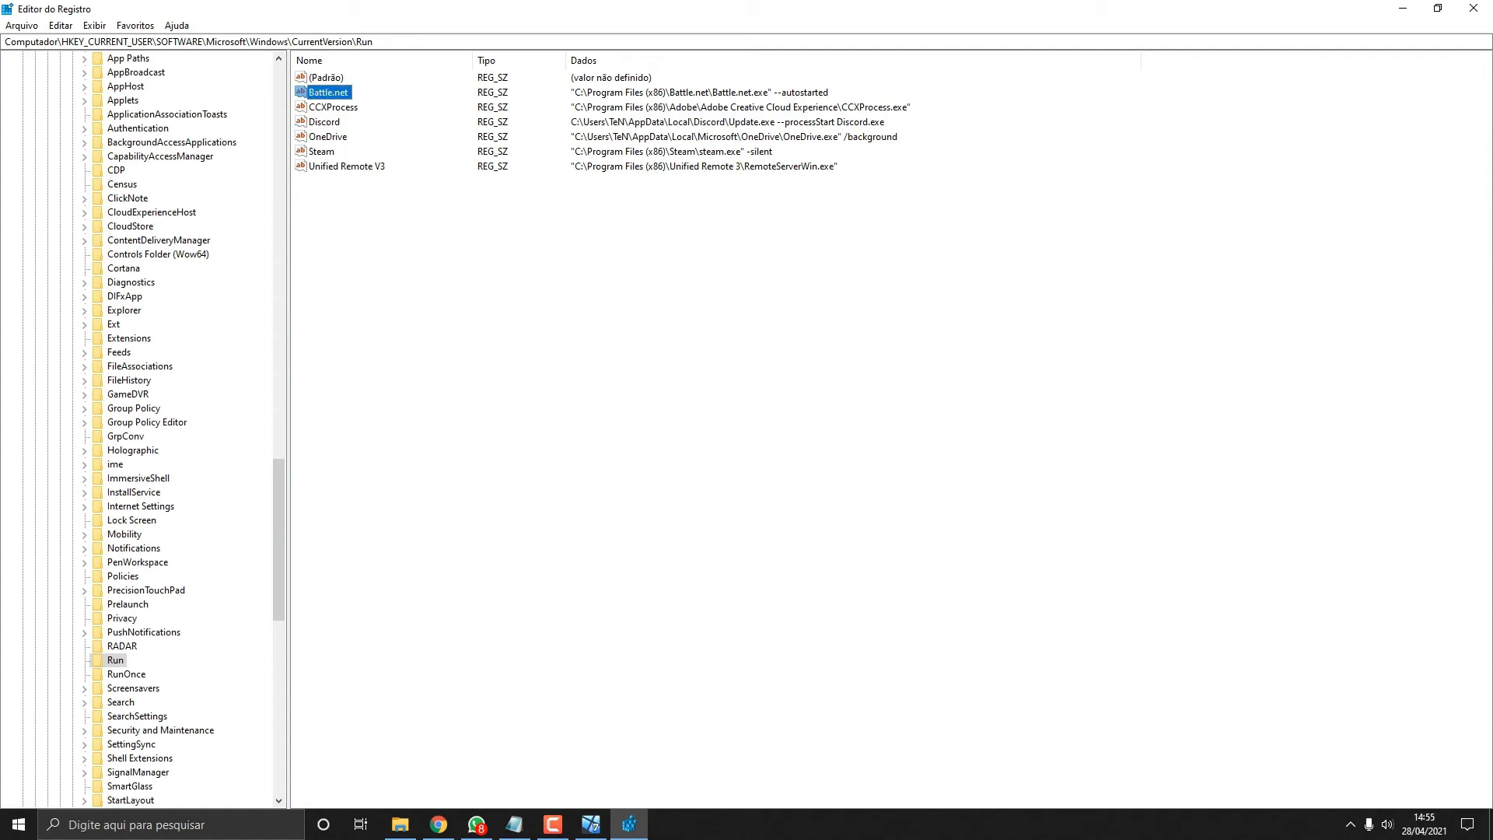
Collapse the SOFTWARE and HKEY_CURRENT_USER branches and select HKEY_LOCAL_MACHINE.
drag(278, 540, 279, 157)
click(34, 155)
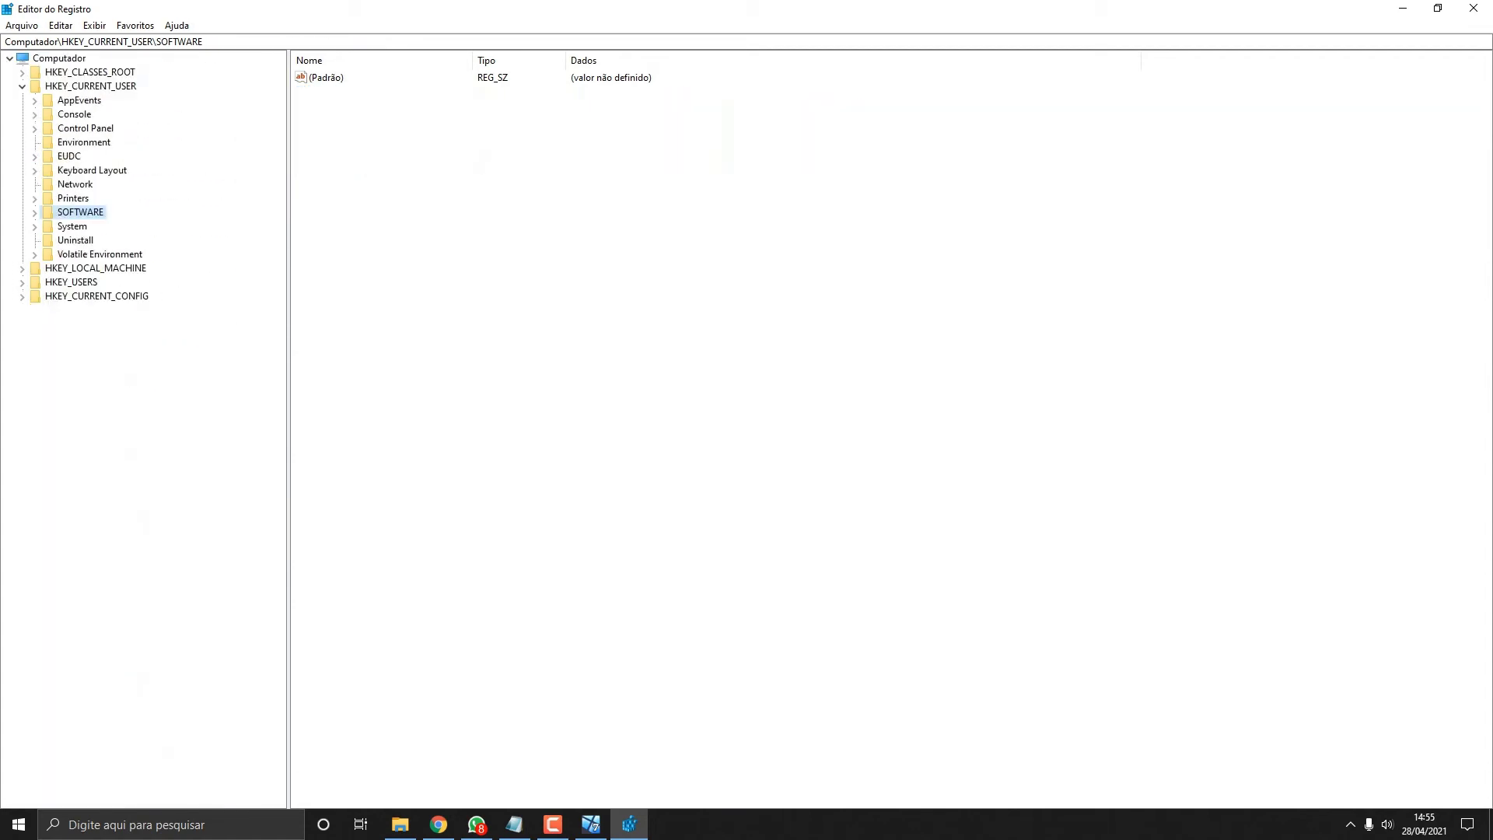
key(Left)
key(Left)
key(Down)
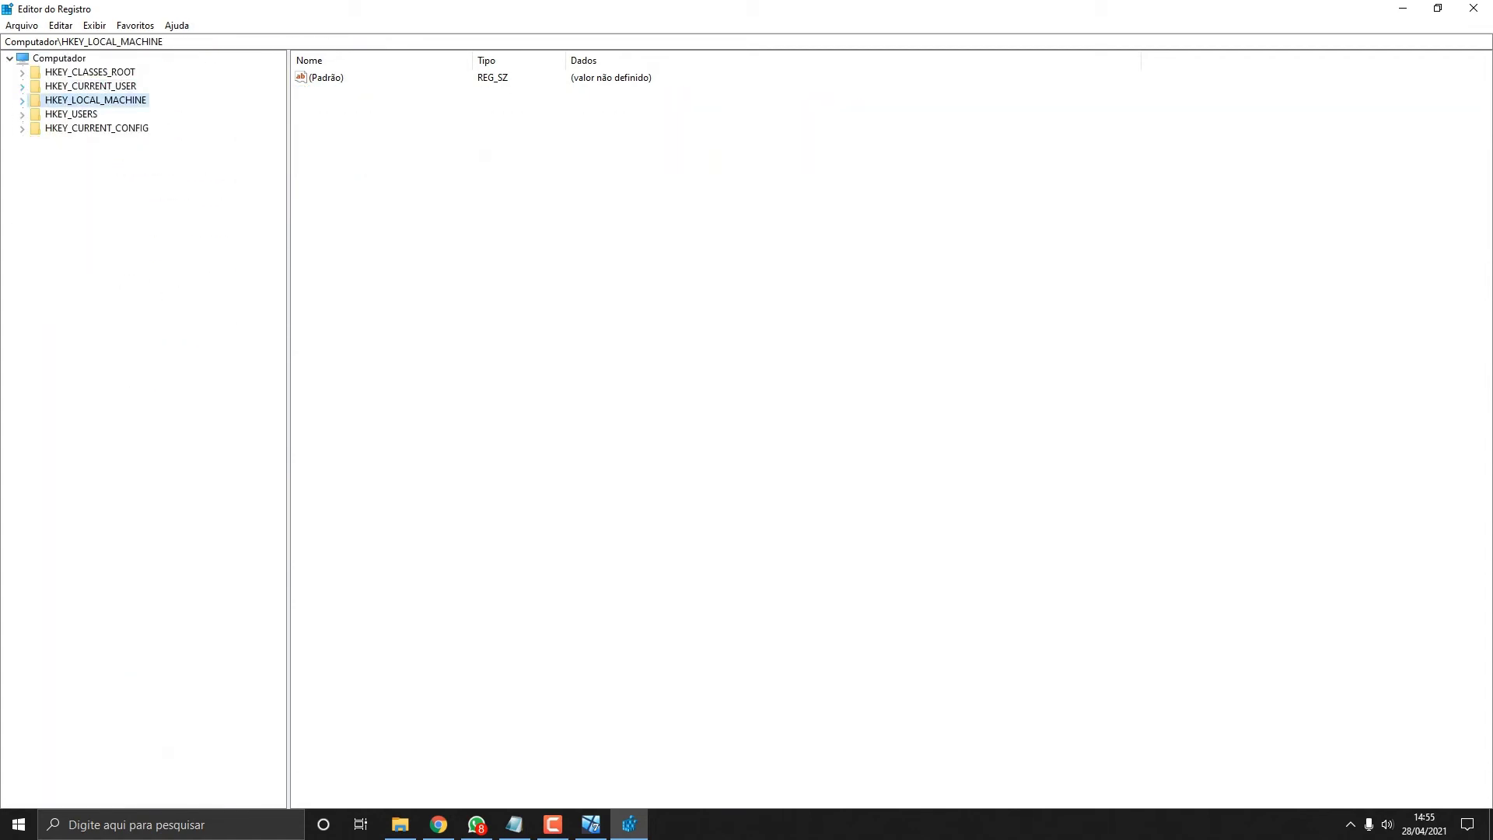
Open the Run key under HKEY_LOCAL_MACHINE\SOFTWARE\Microsoft\Windows\CurrentVersion.
key(Right)
click(34, 184)
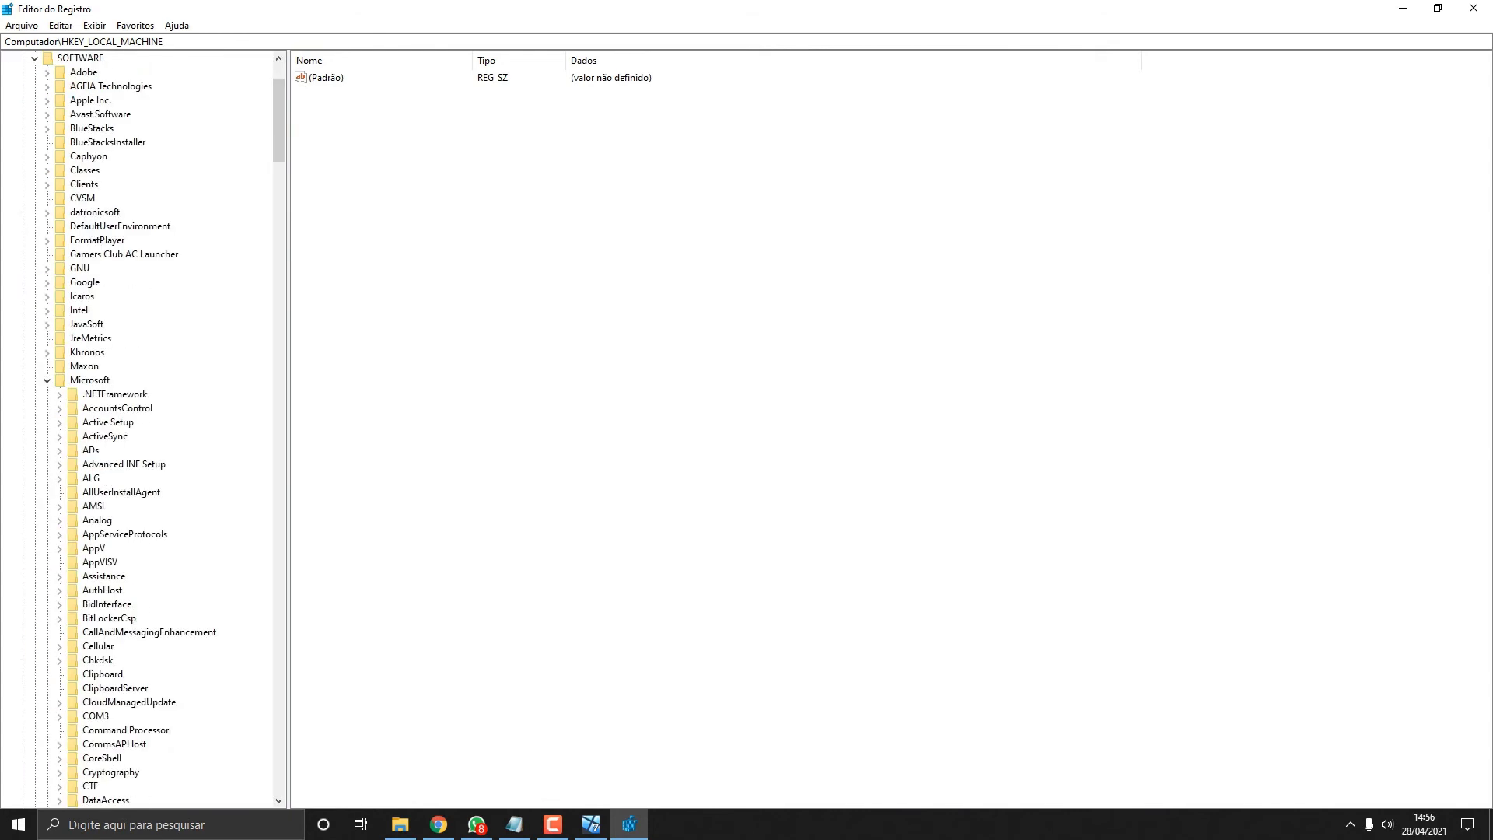
scroll(140, 427, down, 20)
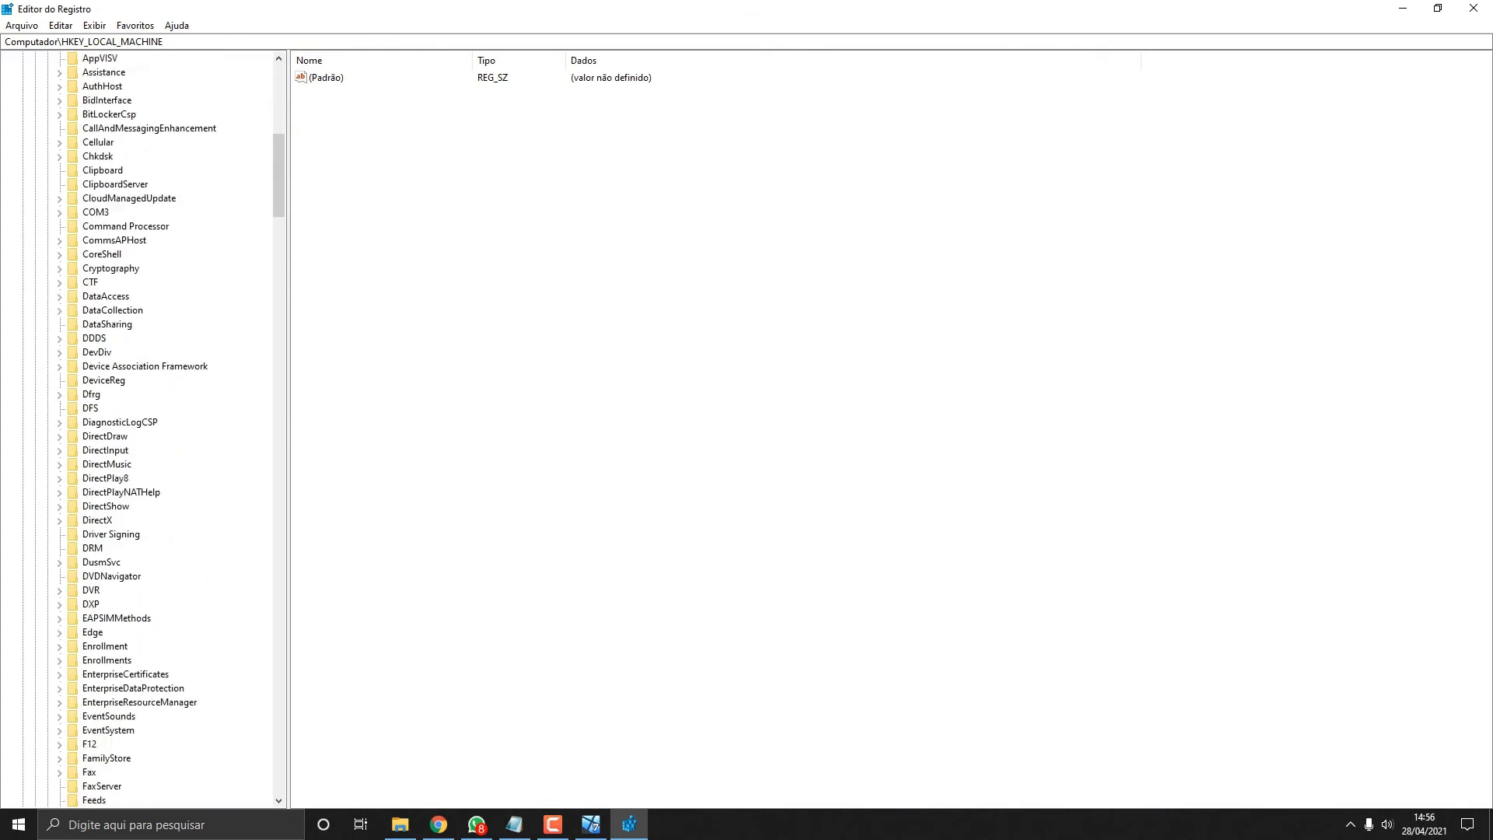
scroll(140, 428, down, 20)
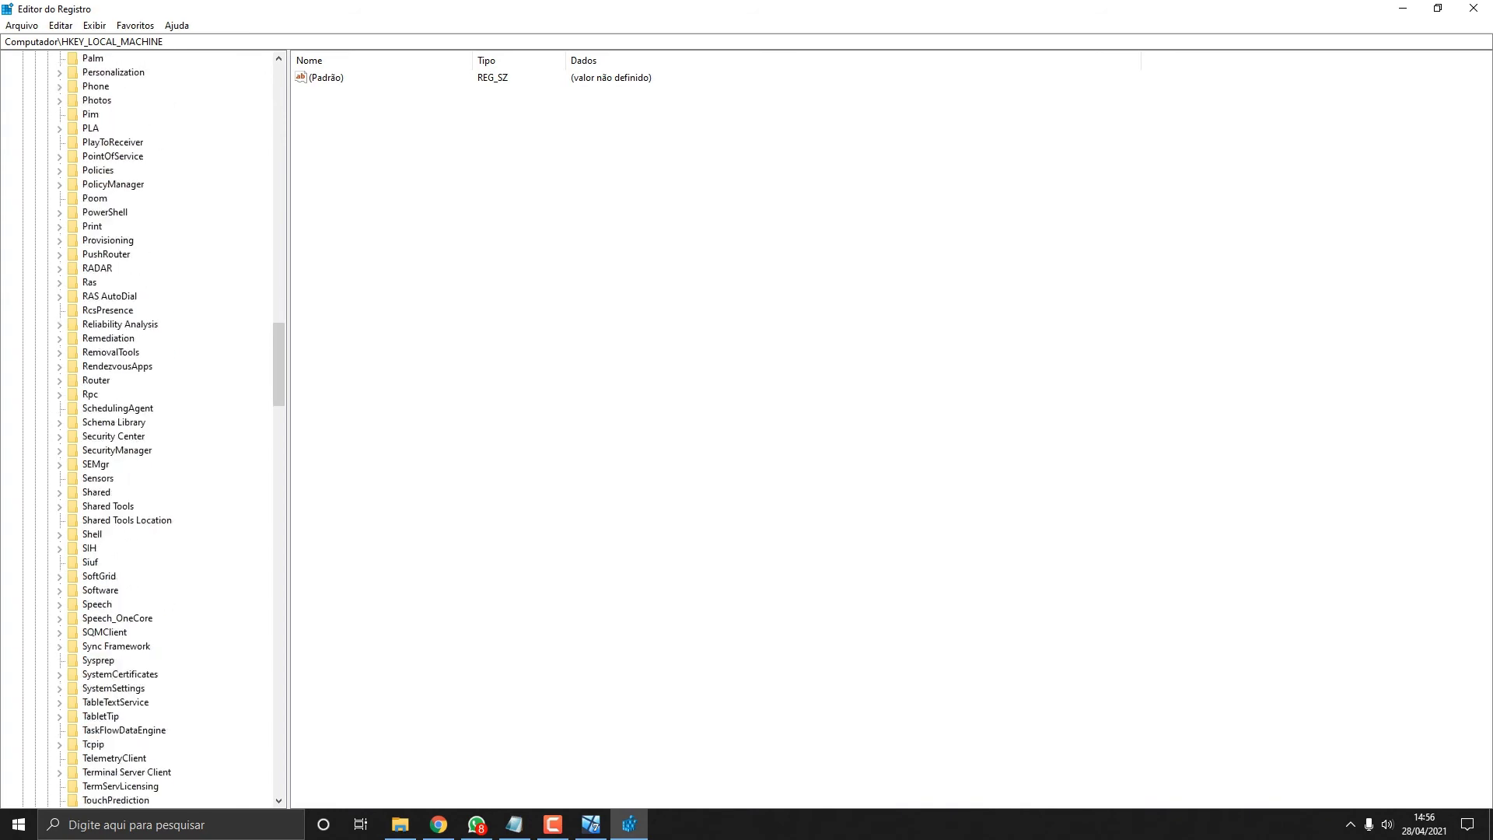
scroll(140, 428, down, 9)
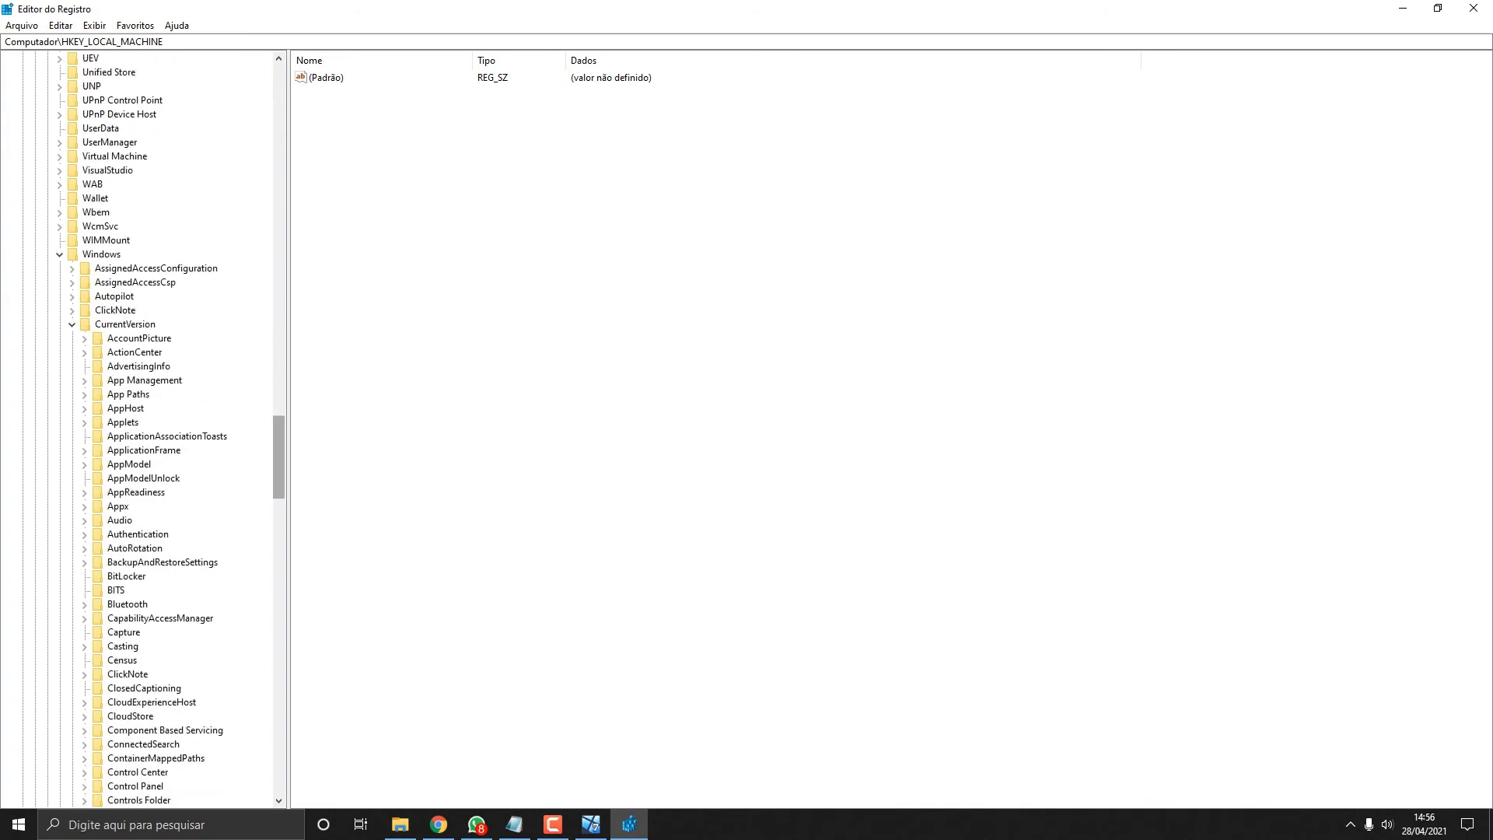
scroll(140, 428, down, 20)
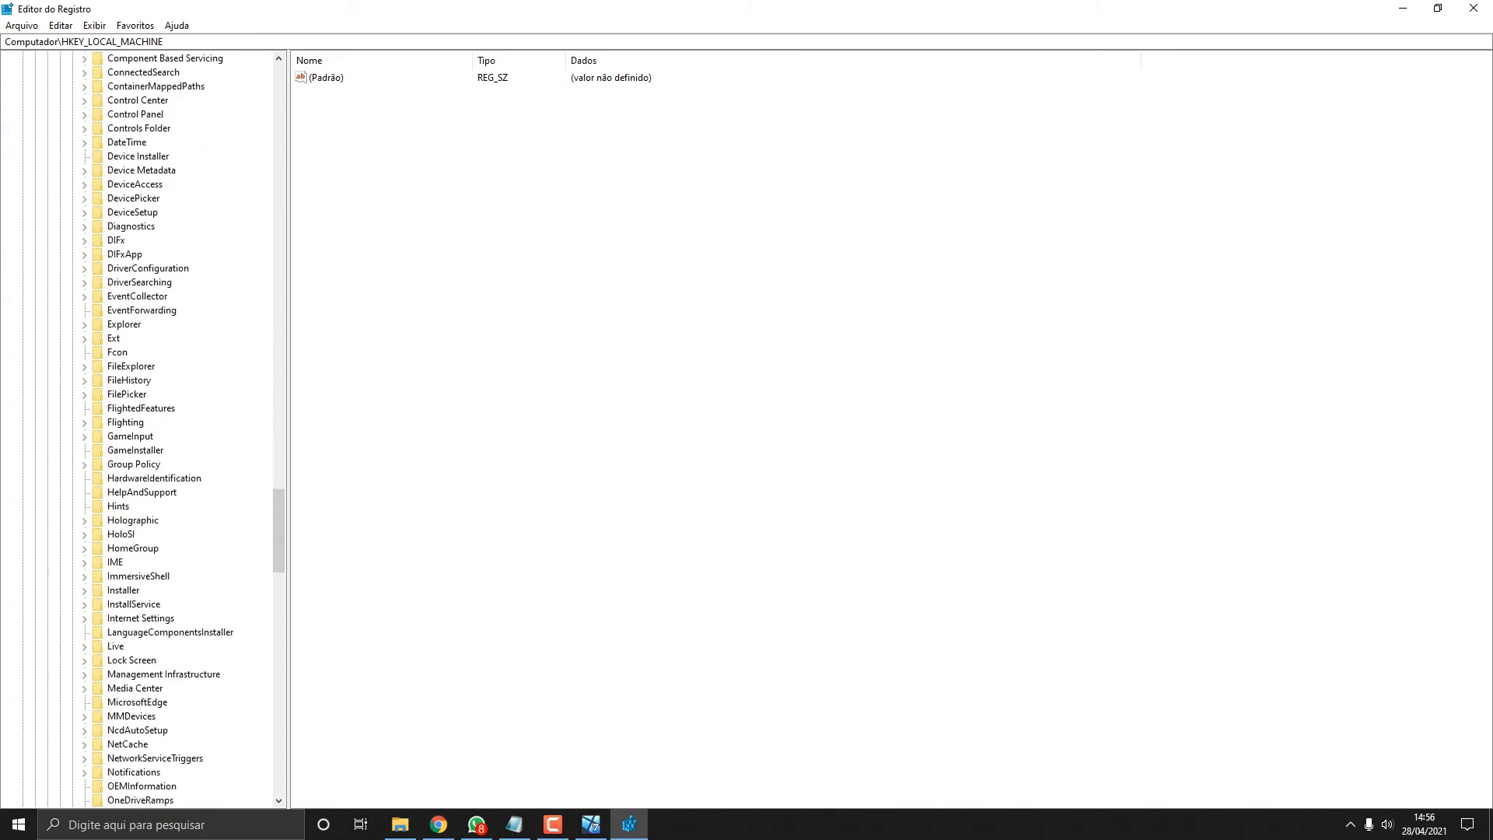
scroll(139, 427, down, 5)
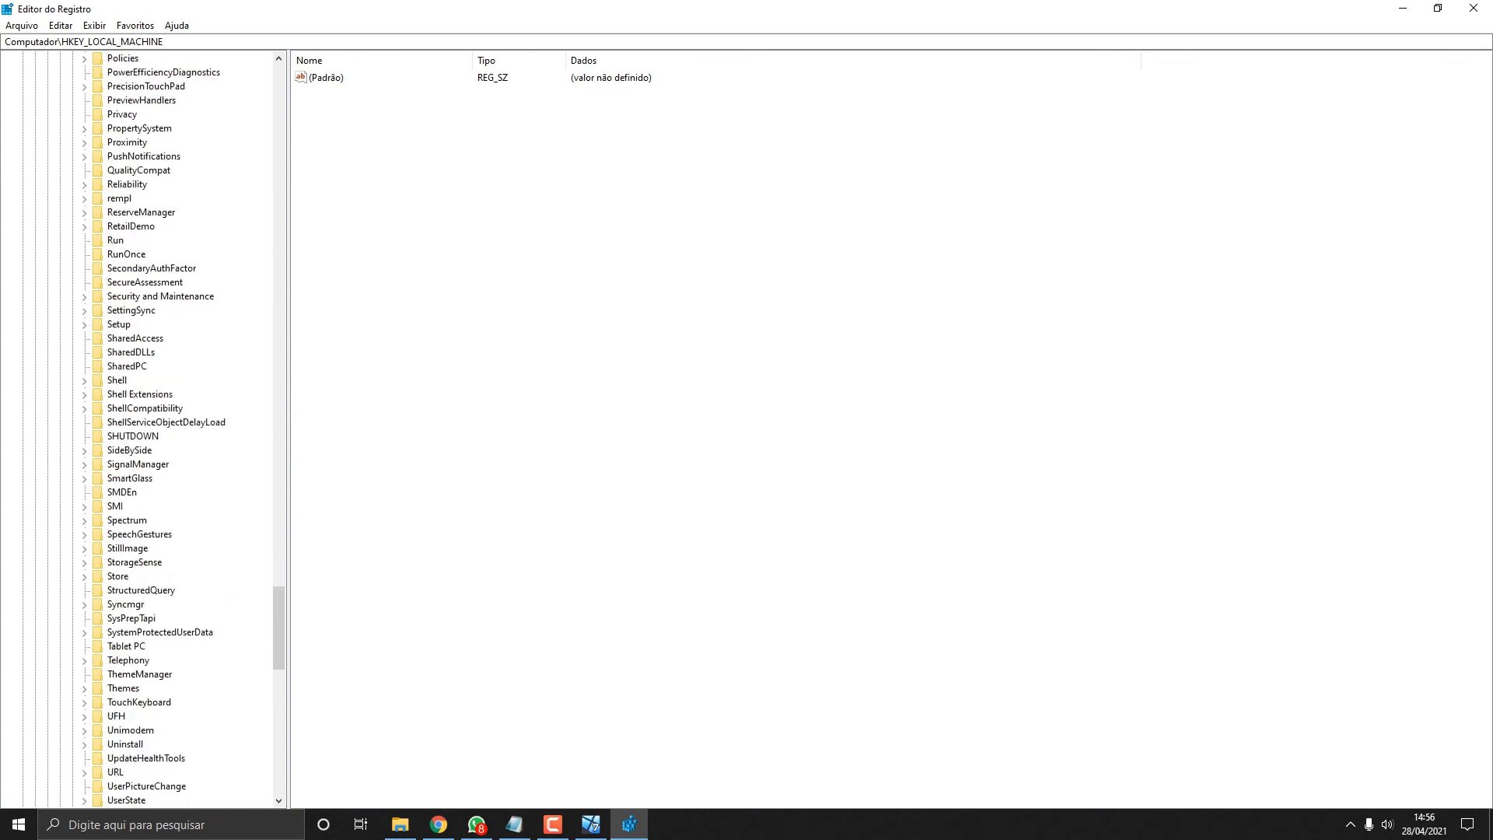
click(115, 240)
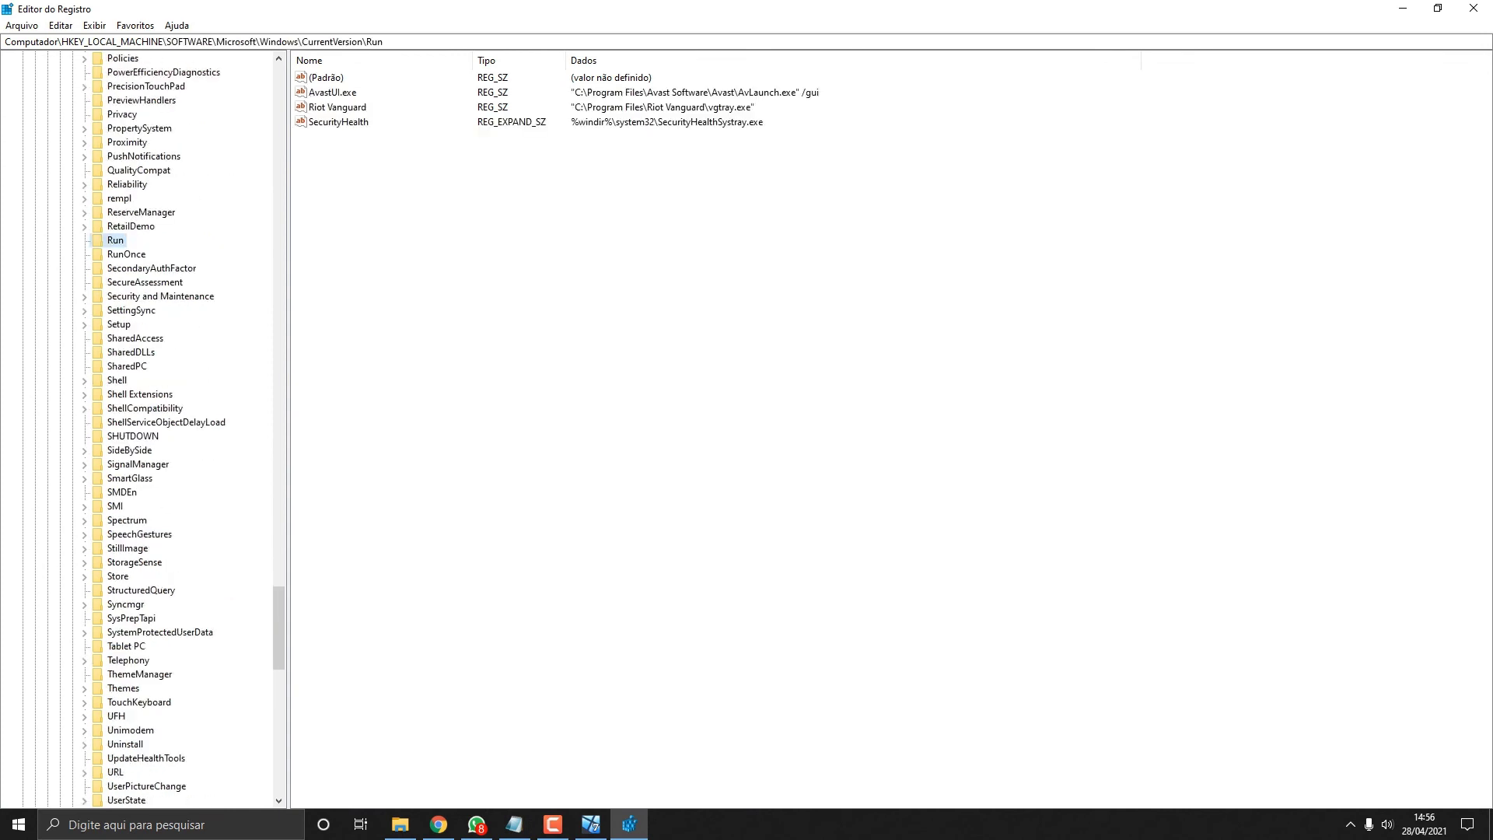
Delete the Riot Vanguard startup value from the local machine's Run key and select the AvastUI.exe value.
click(337, 107)
key(Delete)
key(Return)
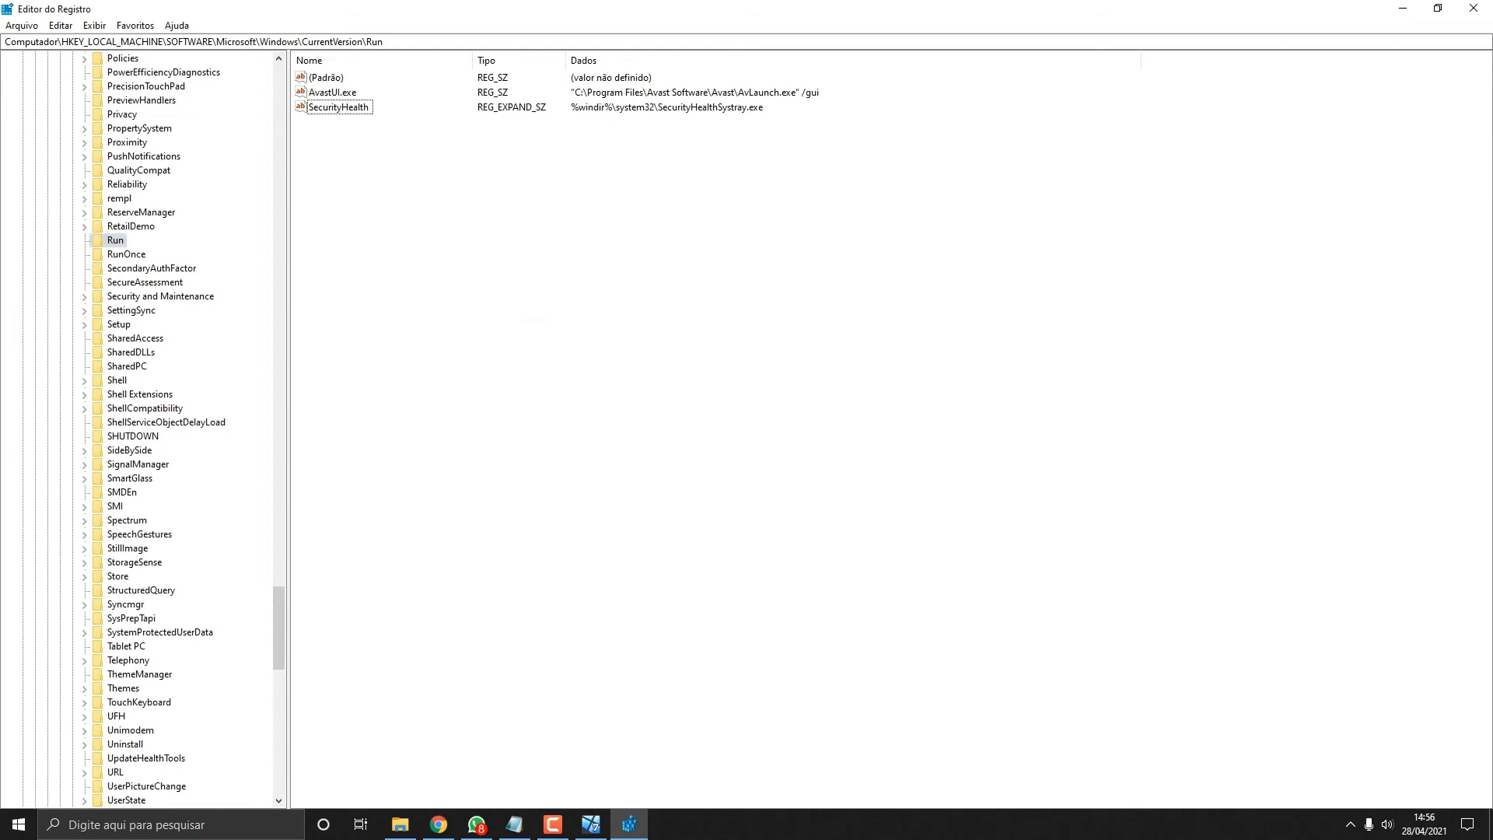
click(333, 93)
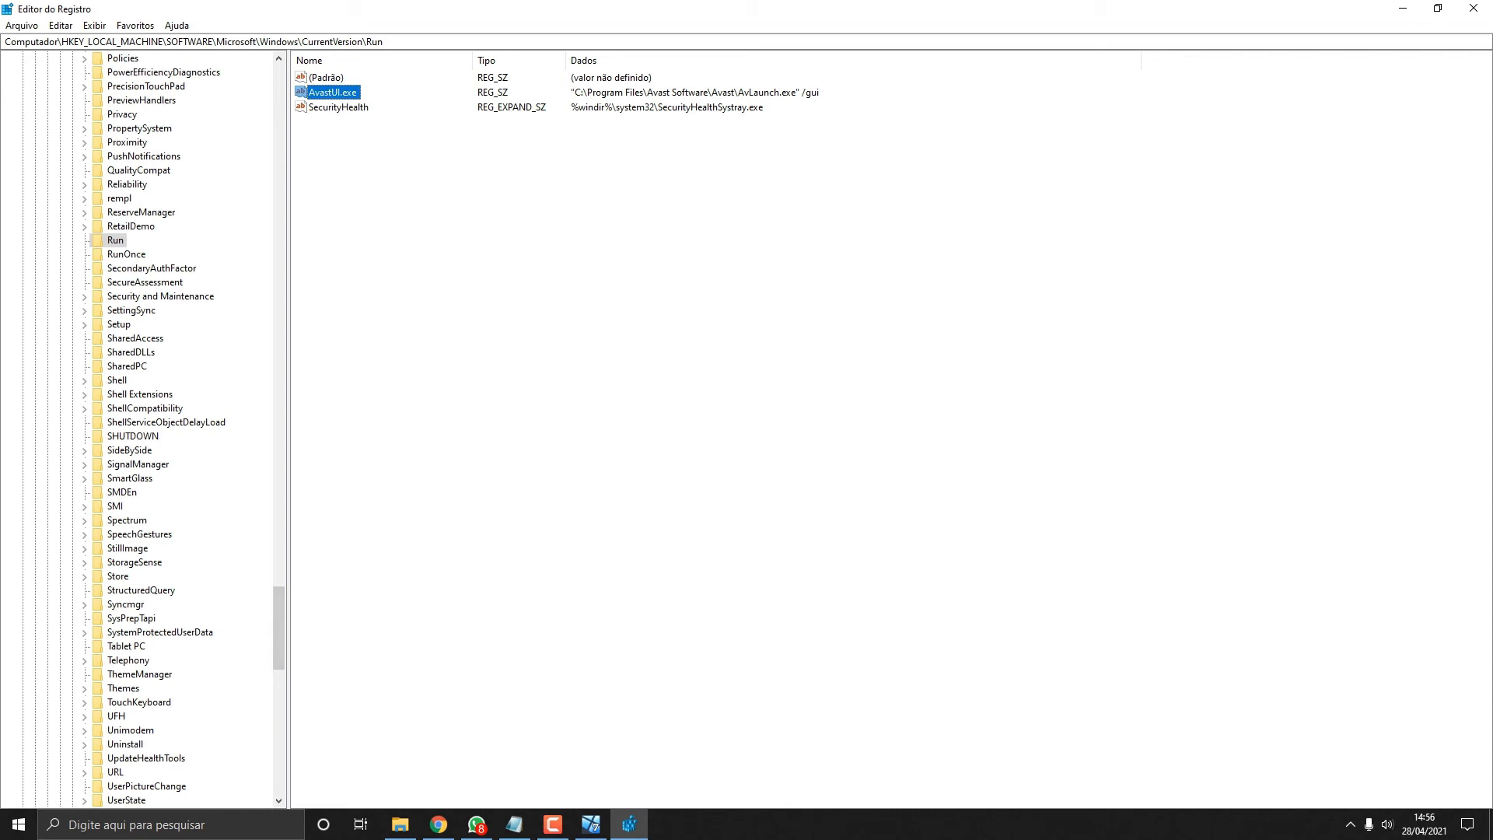
Collapse the CurrentVersion branch under HKEY_LOCAL_MACHINE\SOFTWARE\Microsoft\Windows.
click(122, 492)
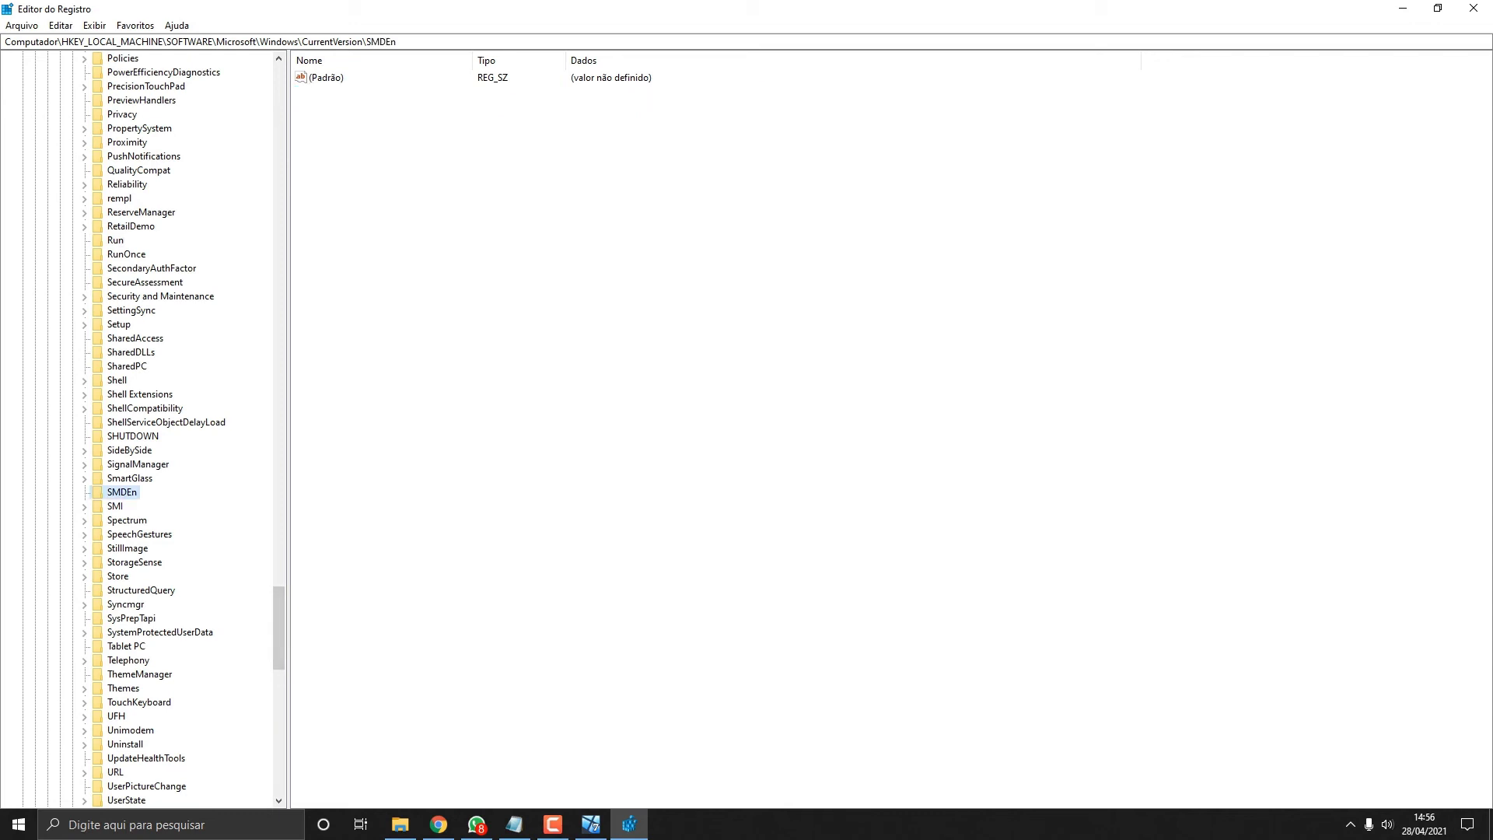
key(Left)
key(Left)
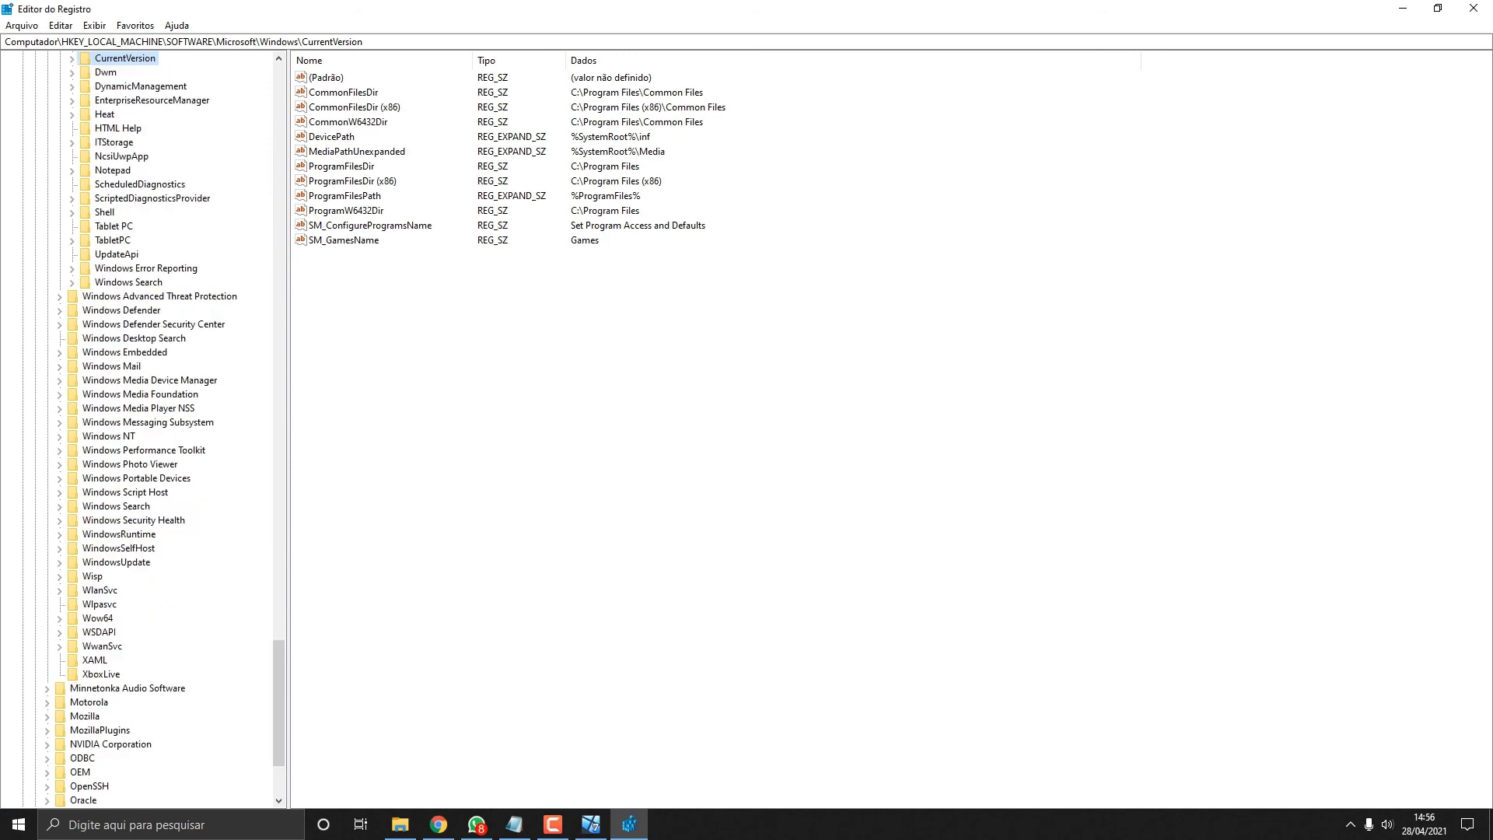
Collapse the Windows, Microsoft and SOFTWARE branches under HKEY_LOCAL_MACHINE and close the Registry Editor.
key(Left)
key(Left)
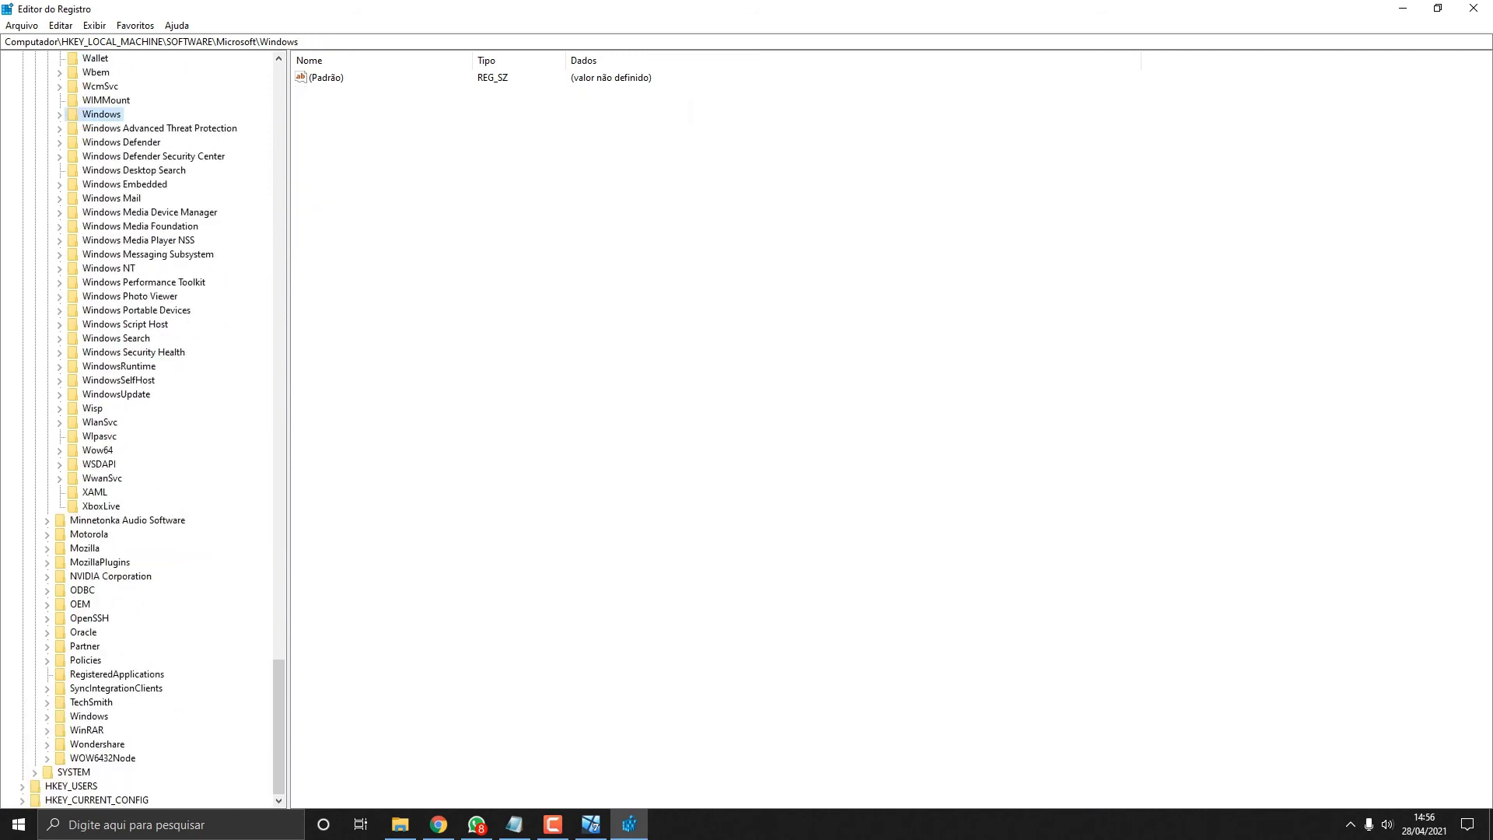
key(Left)
key(Left)
key(Left)
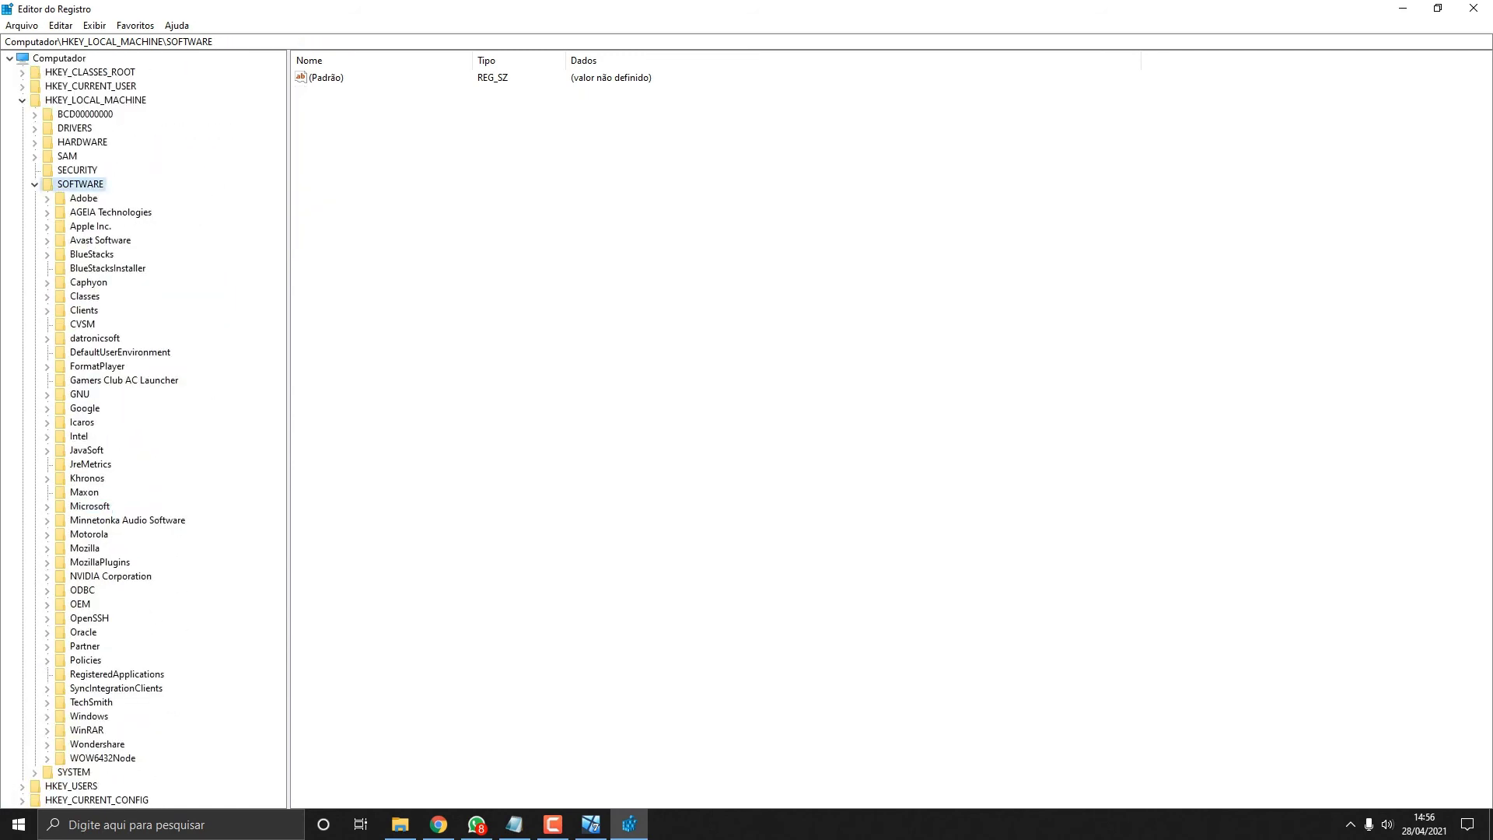
key(Left)
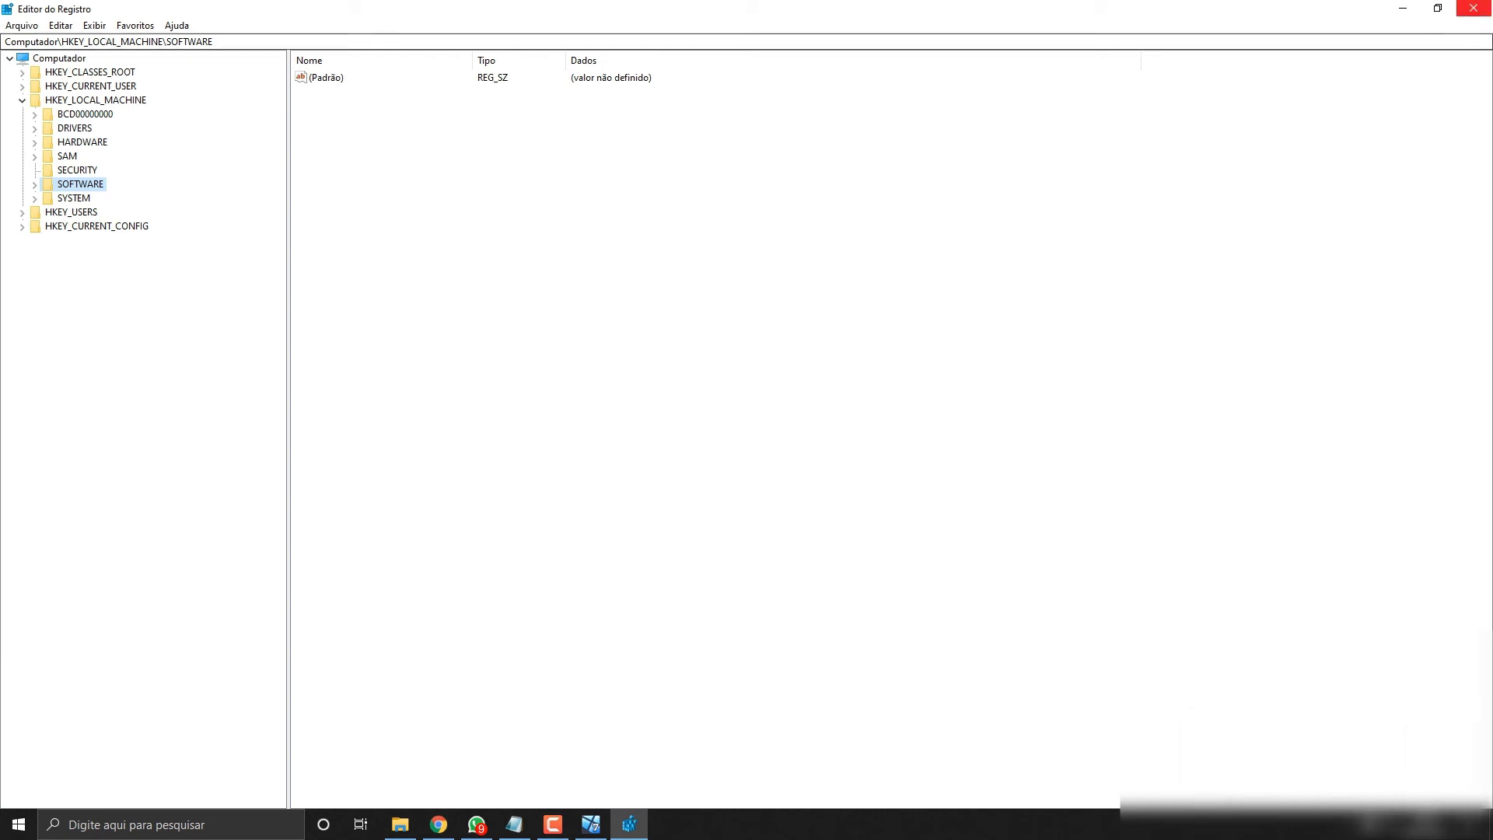
click(1473, 8)
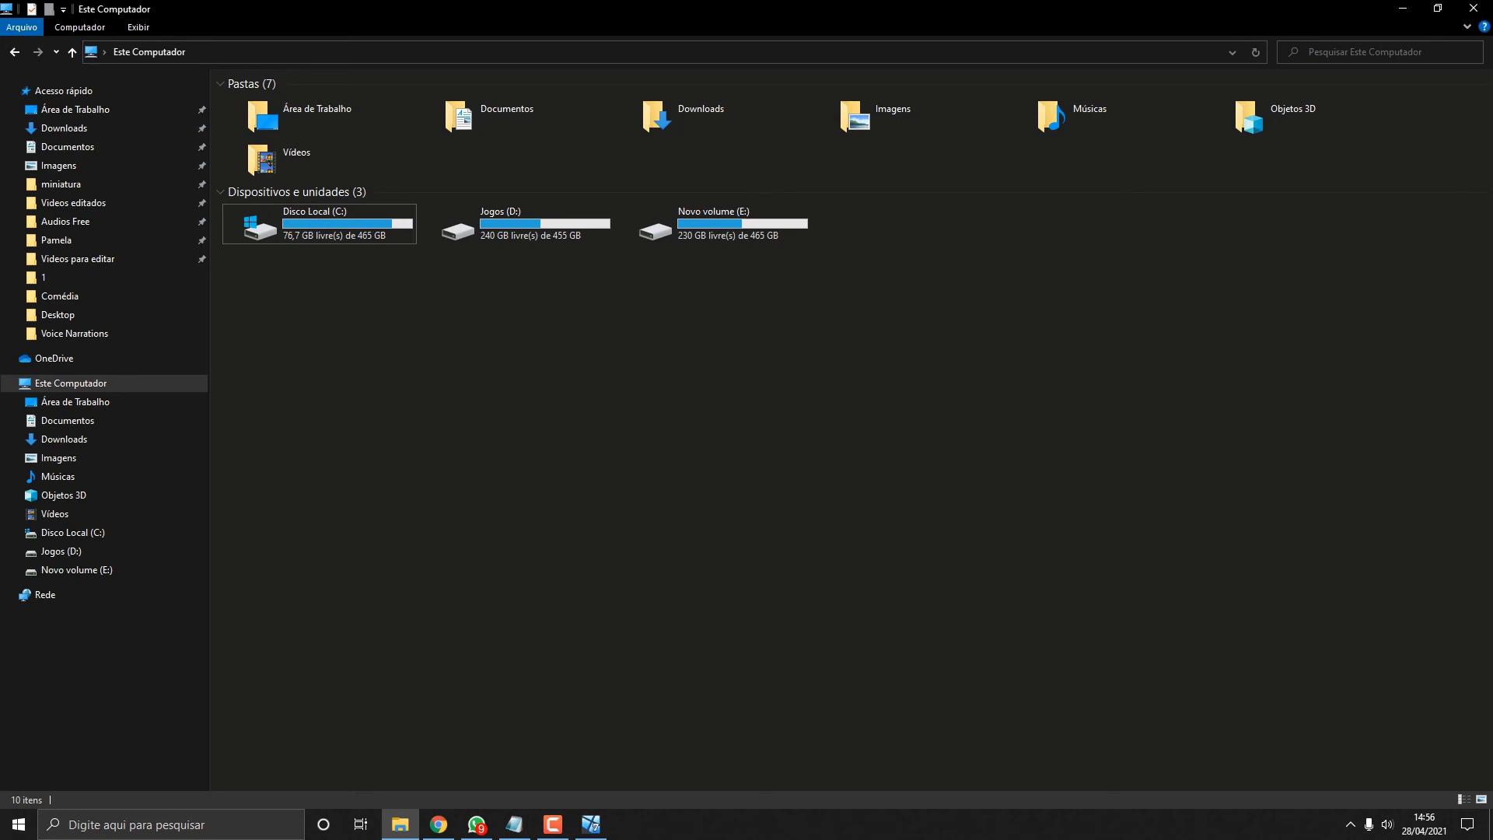
Switch to Chrome and look through the uploaded videos of the Tutoriais e News YouTube channel.
click(438, 824)
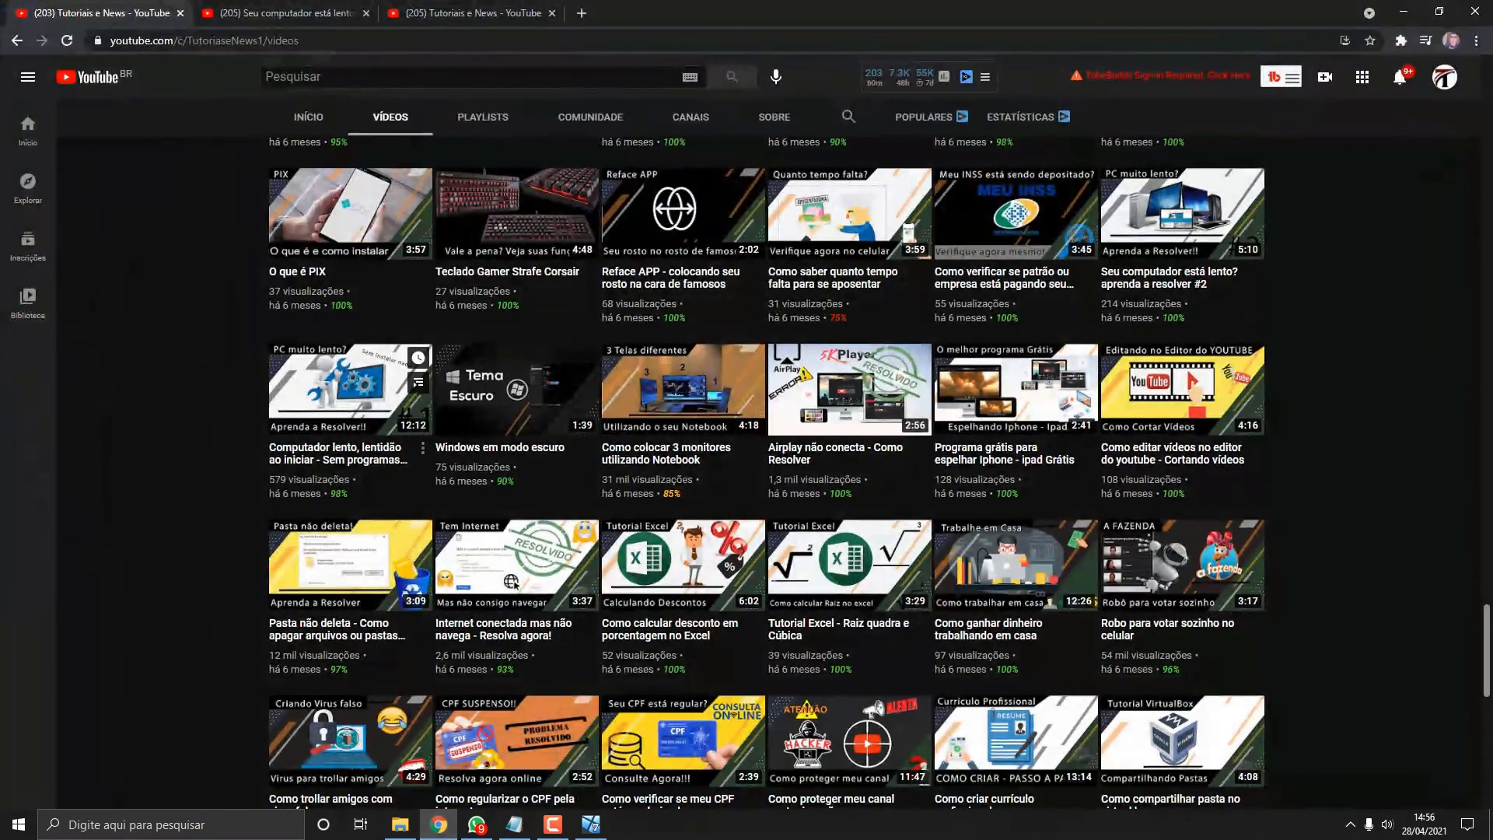
scroll(766, 466, up, 20)
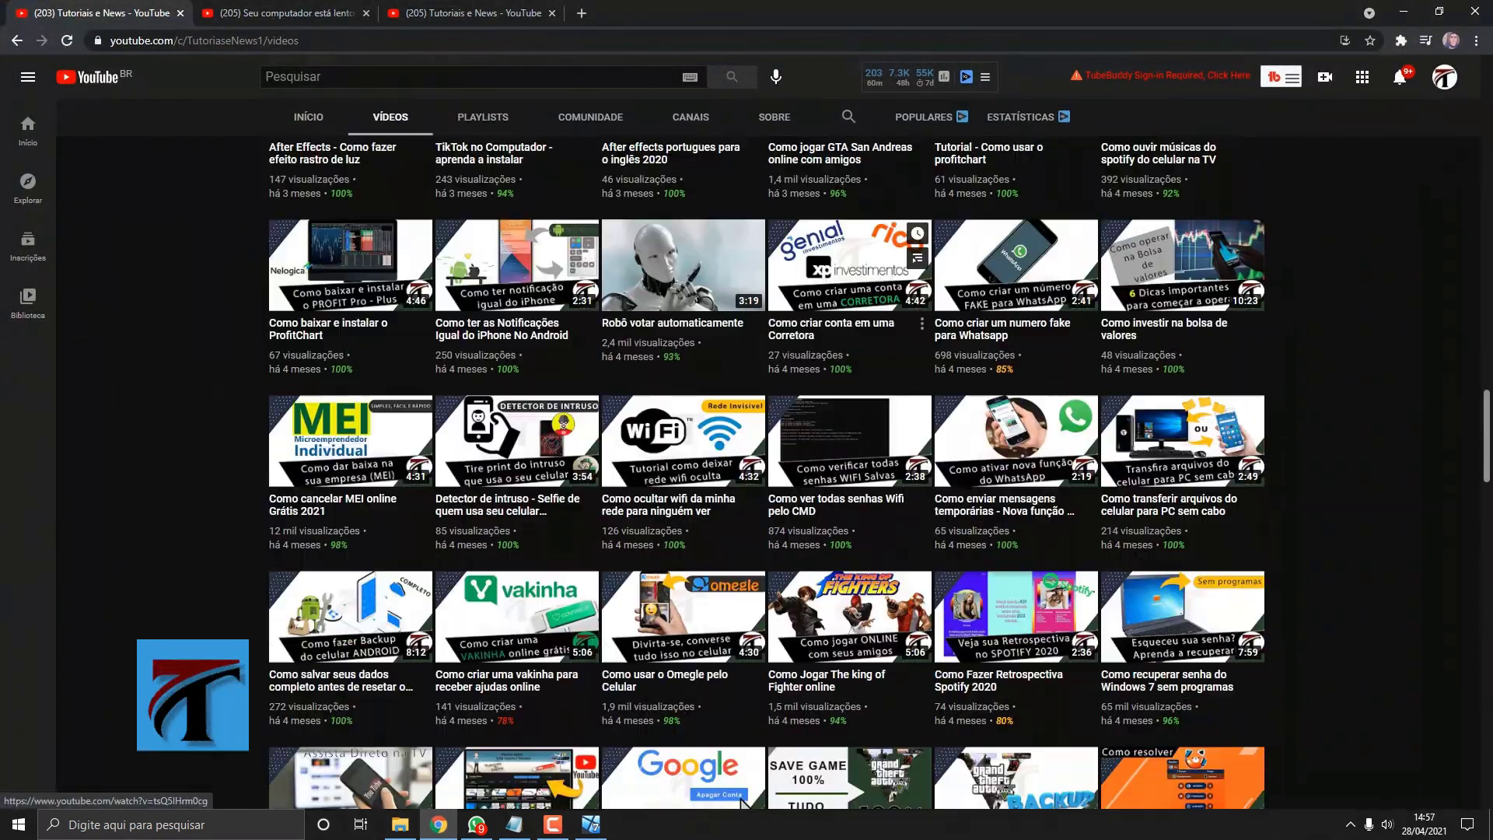
scroll(762, 451, up, 15)
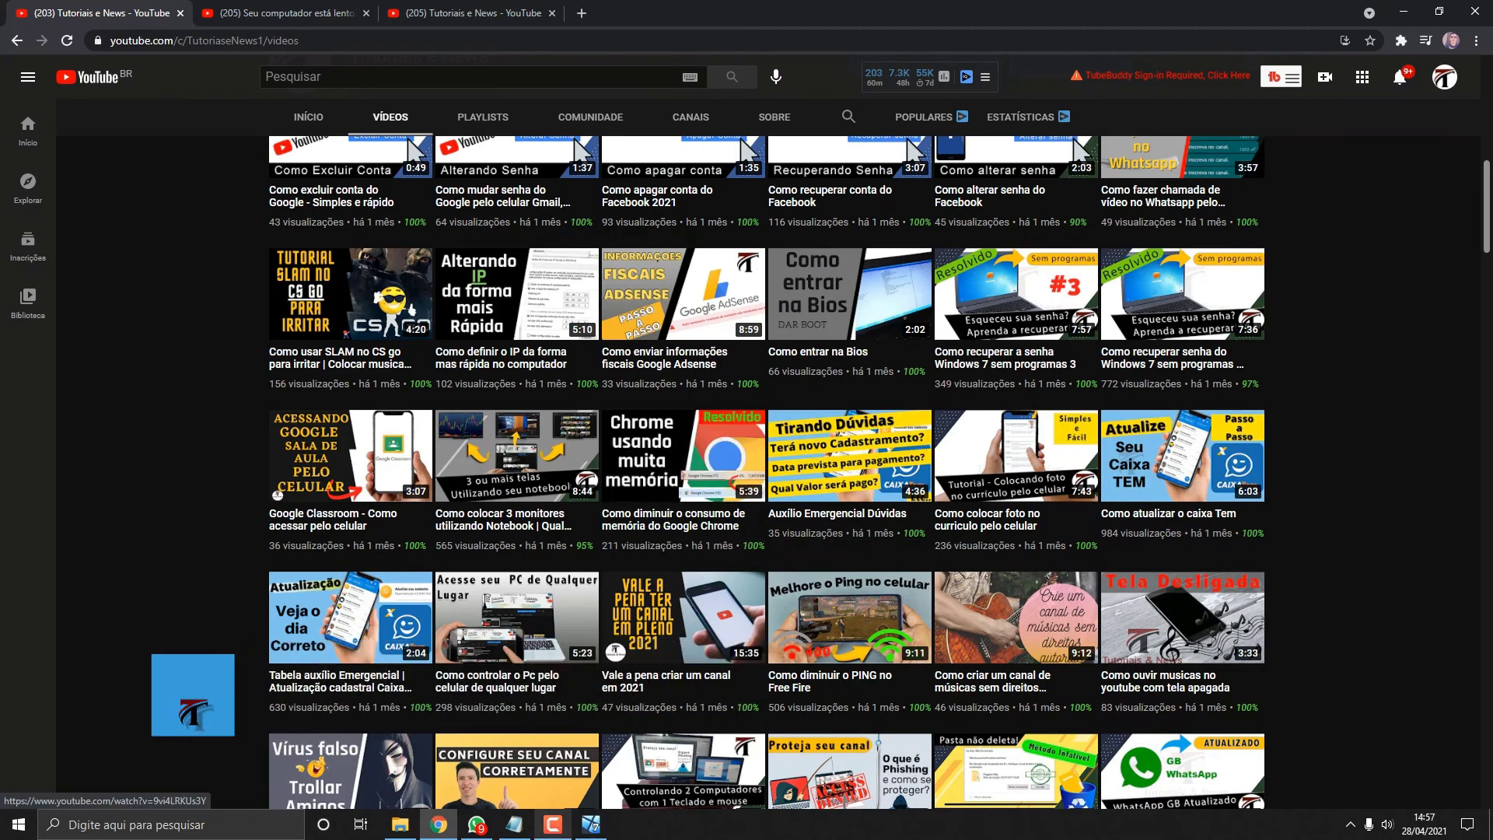
Switch to the win7 VirtualBox machine and start cmd as administrator, allowing it to make changes.
mouse_move(590, 824)
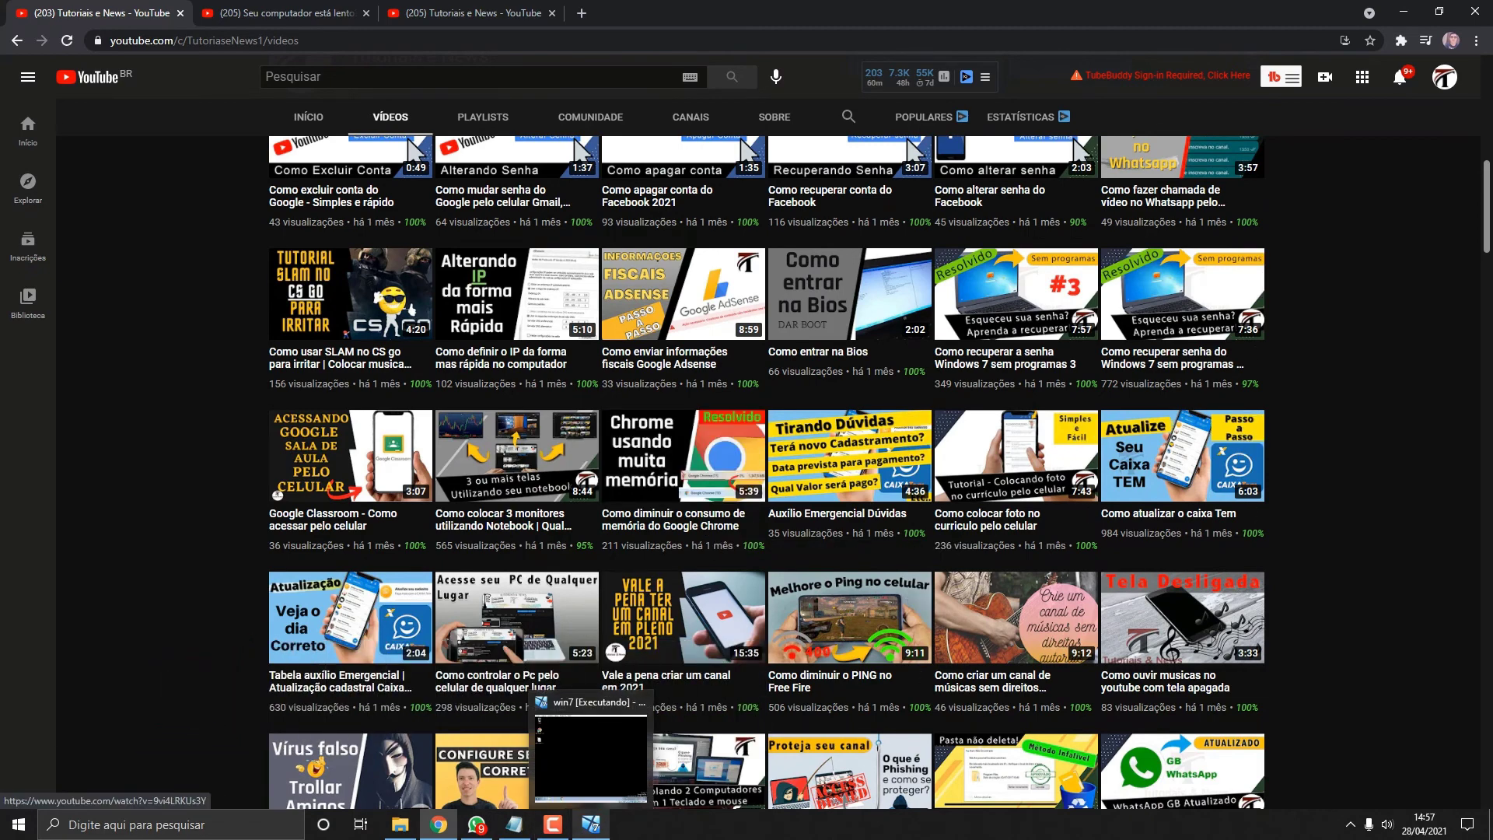
click(590, 754)
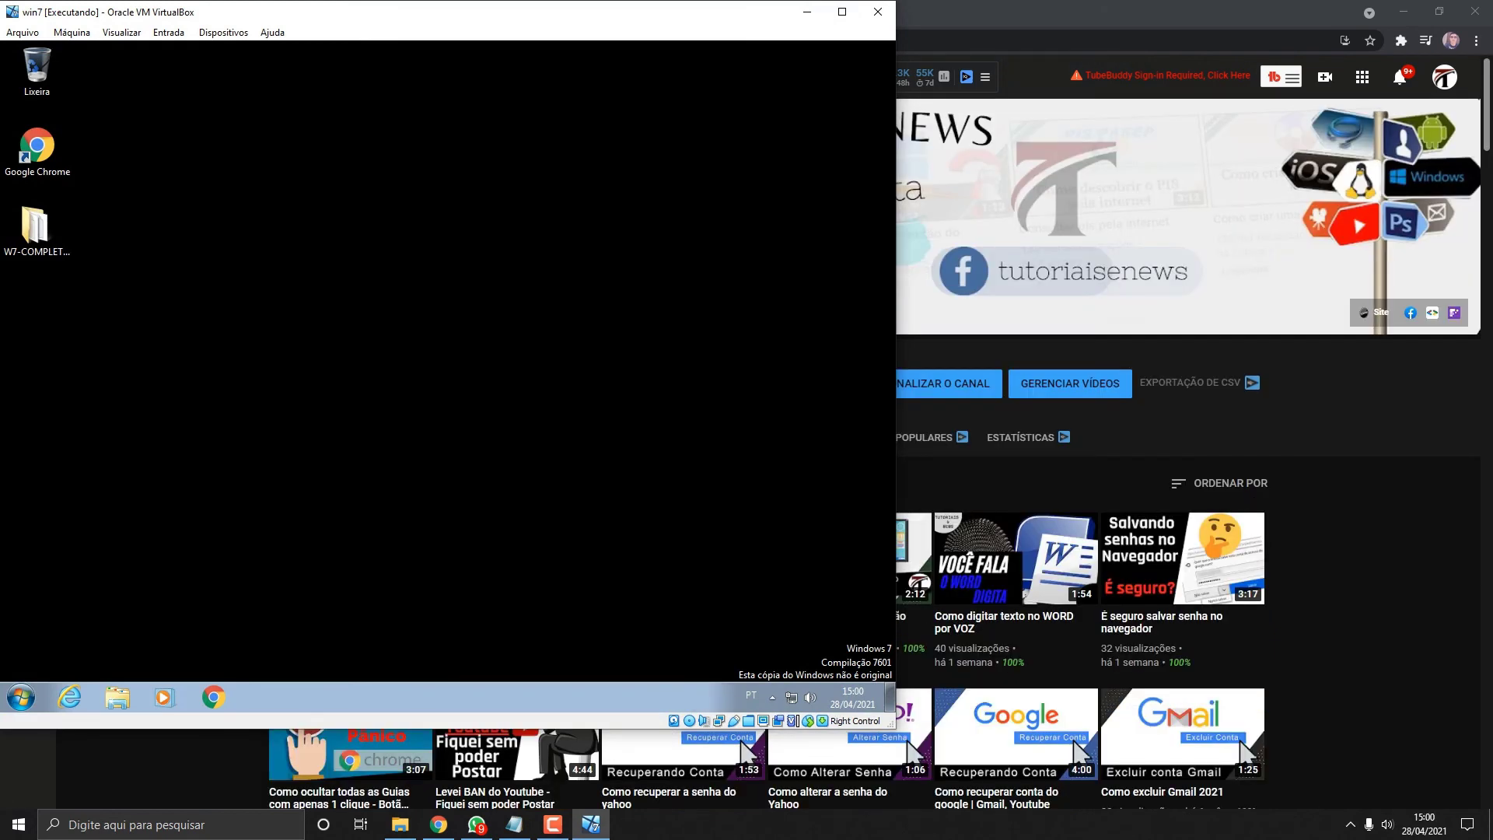
key(super)
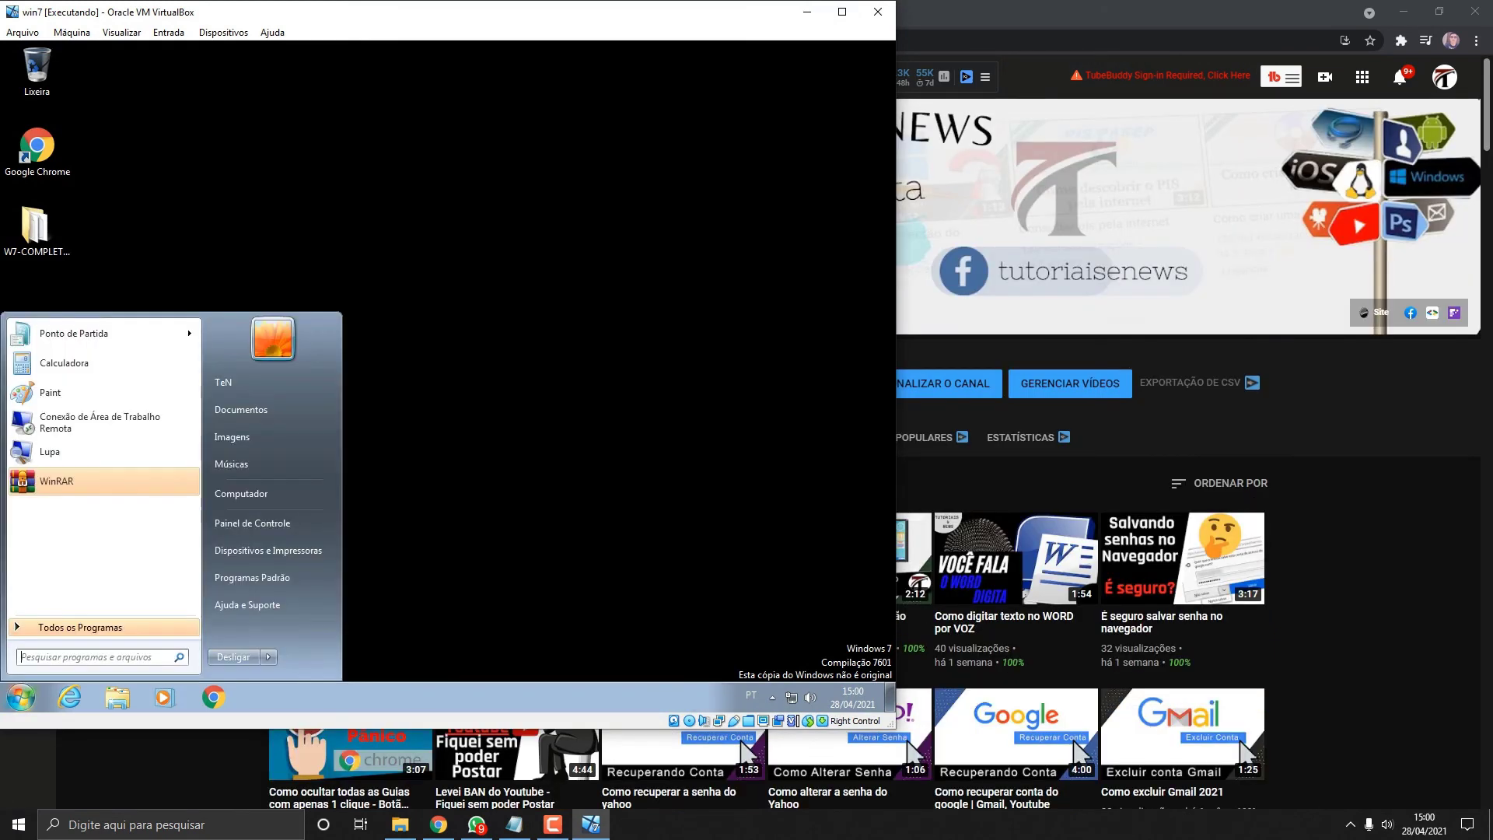
text(cmd)
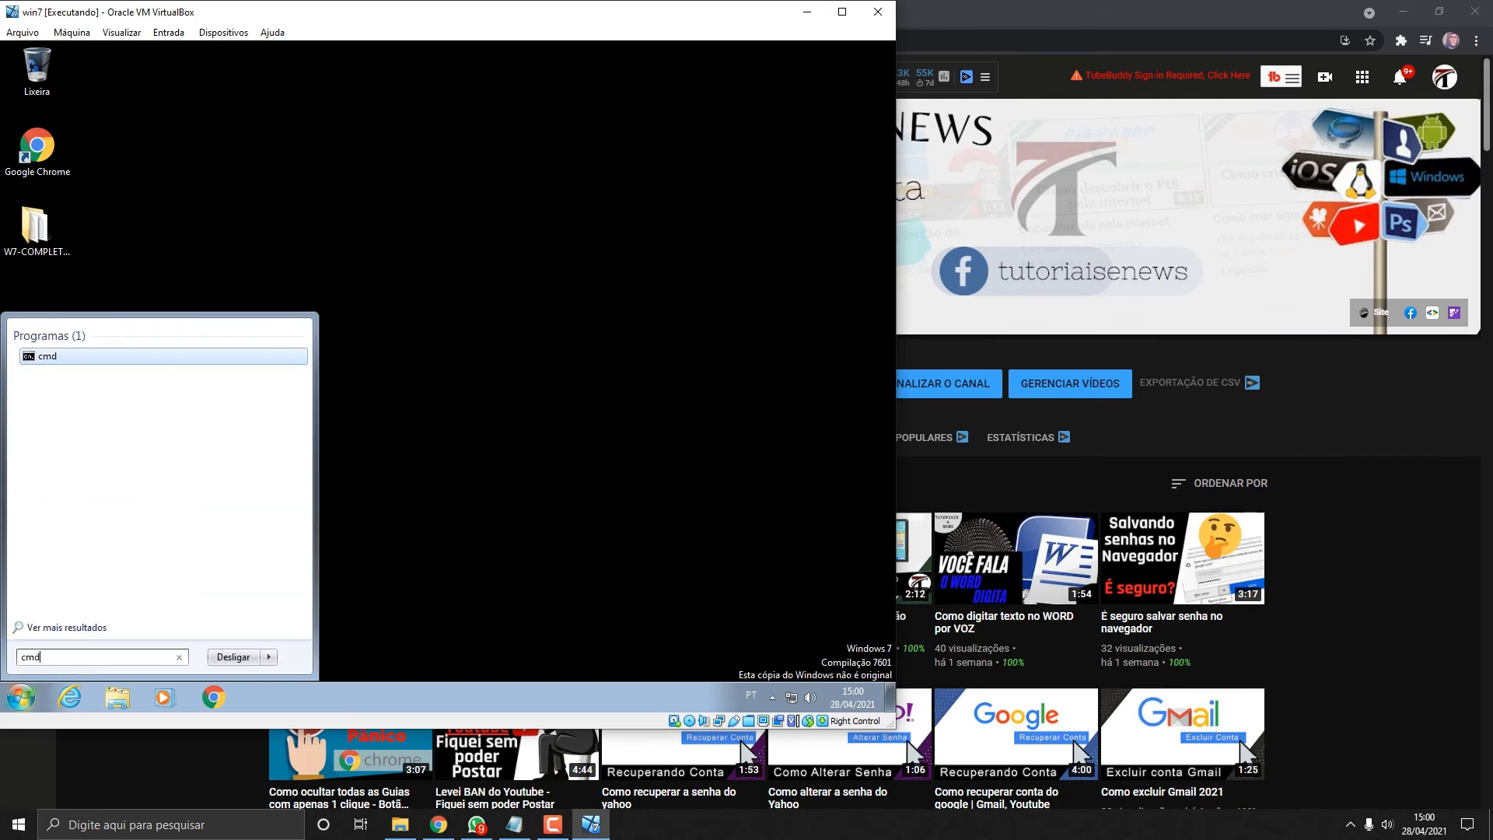
key(Menu)
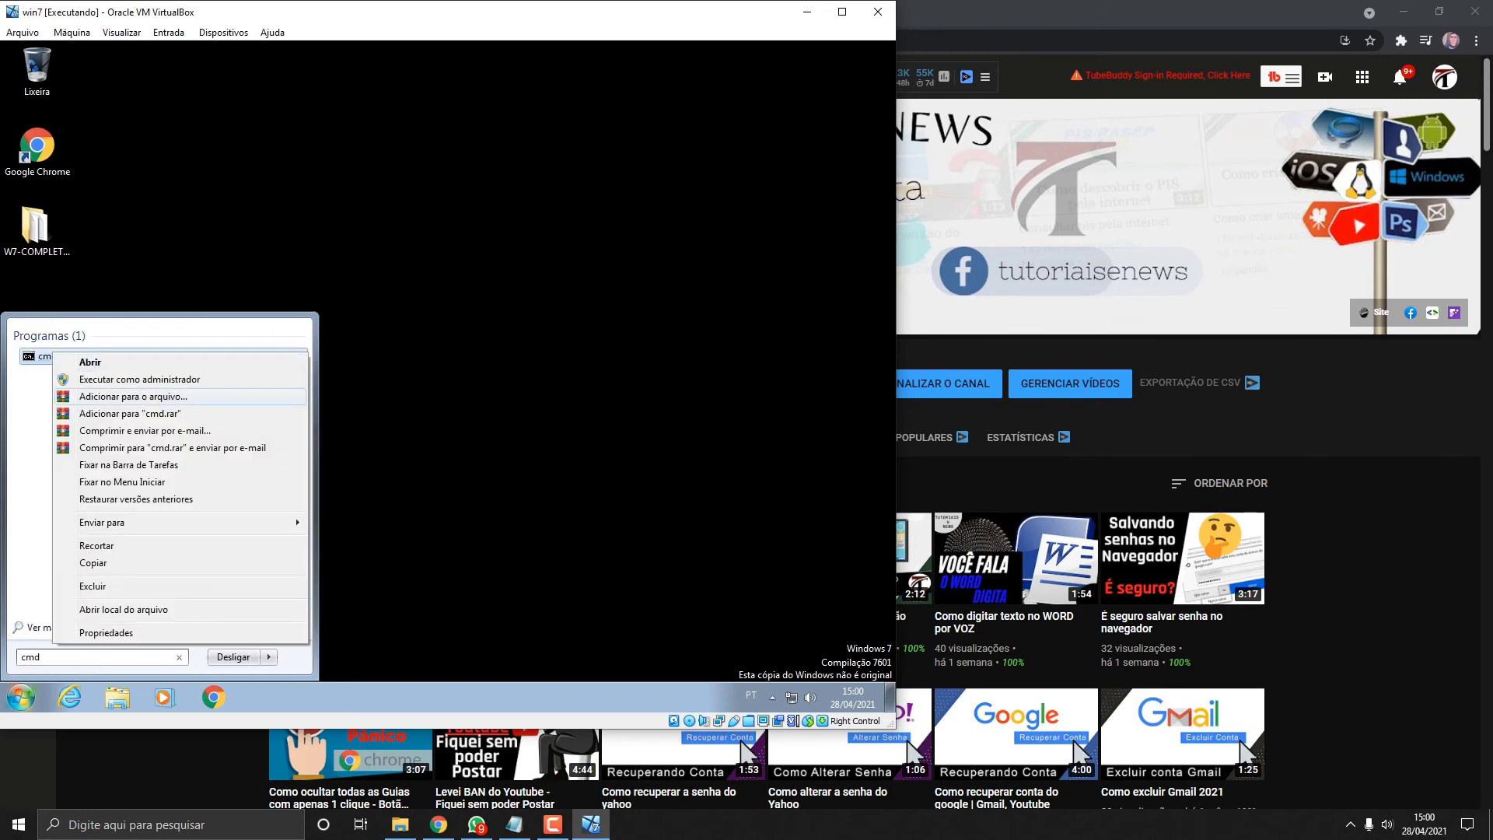
key(Down)
key(Return)
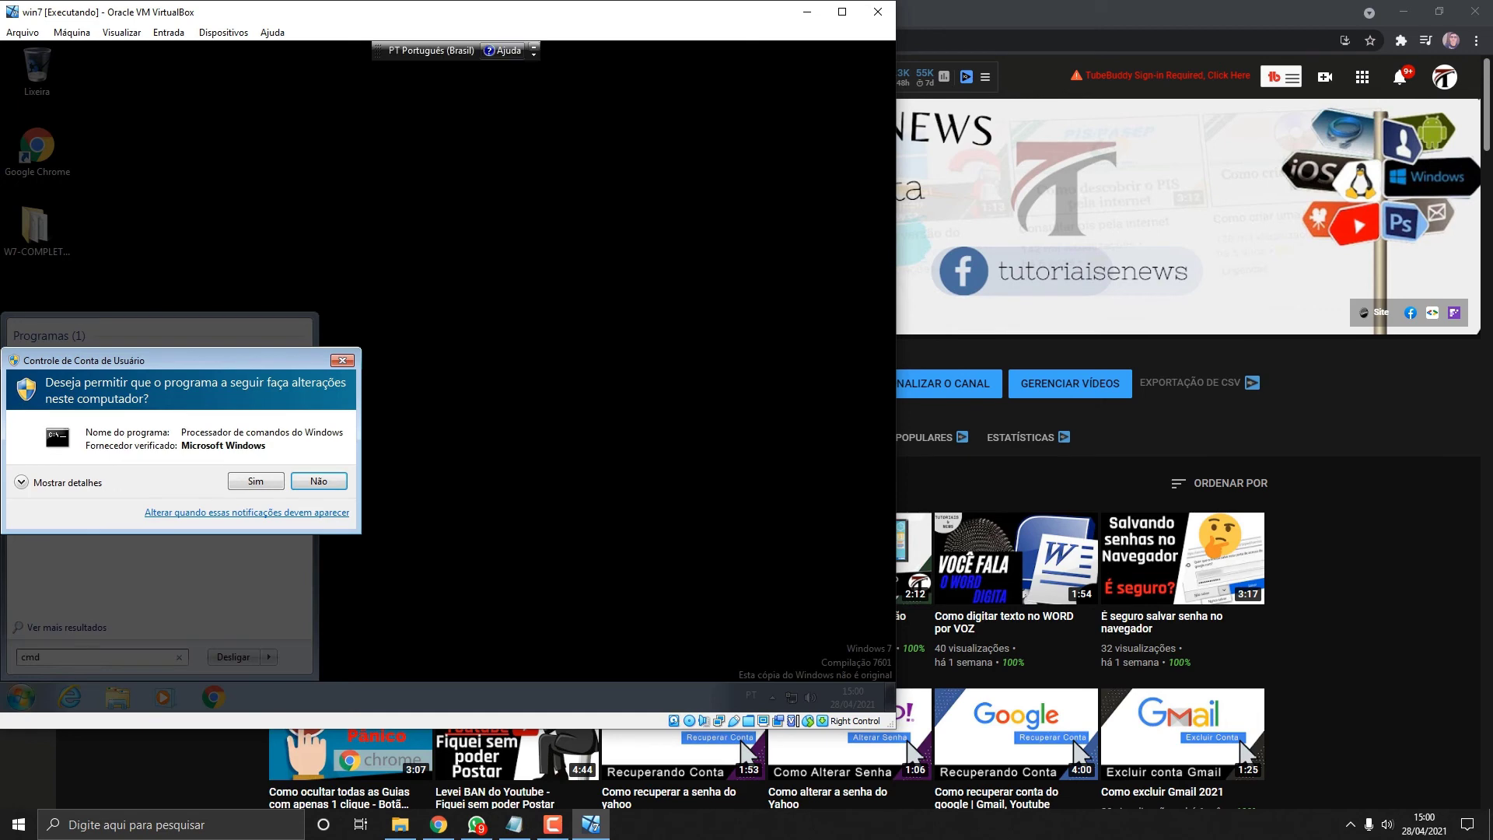
key(alt+s)
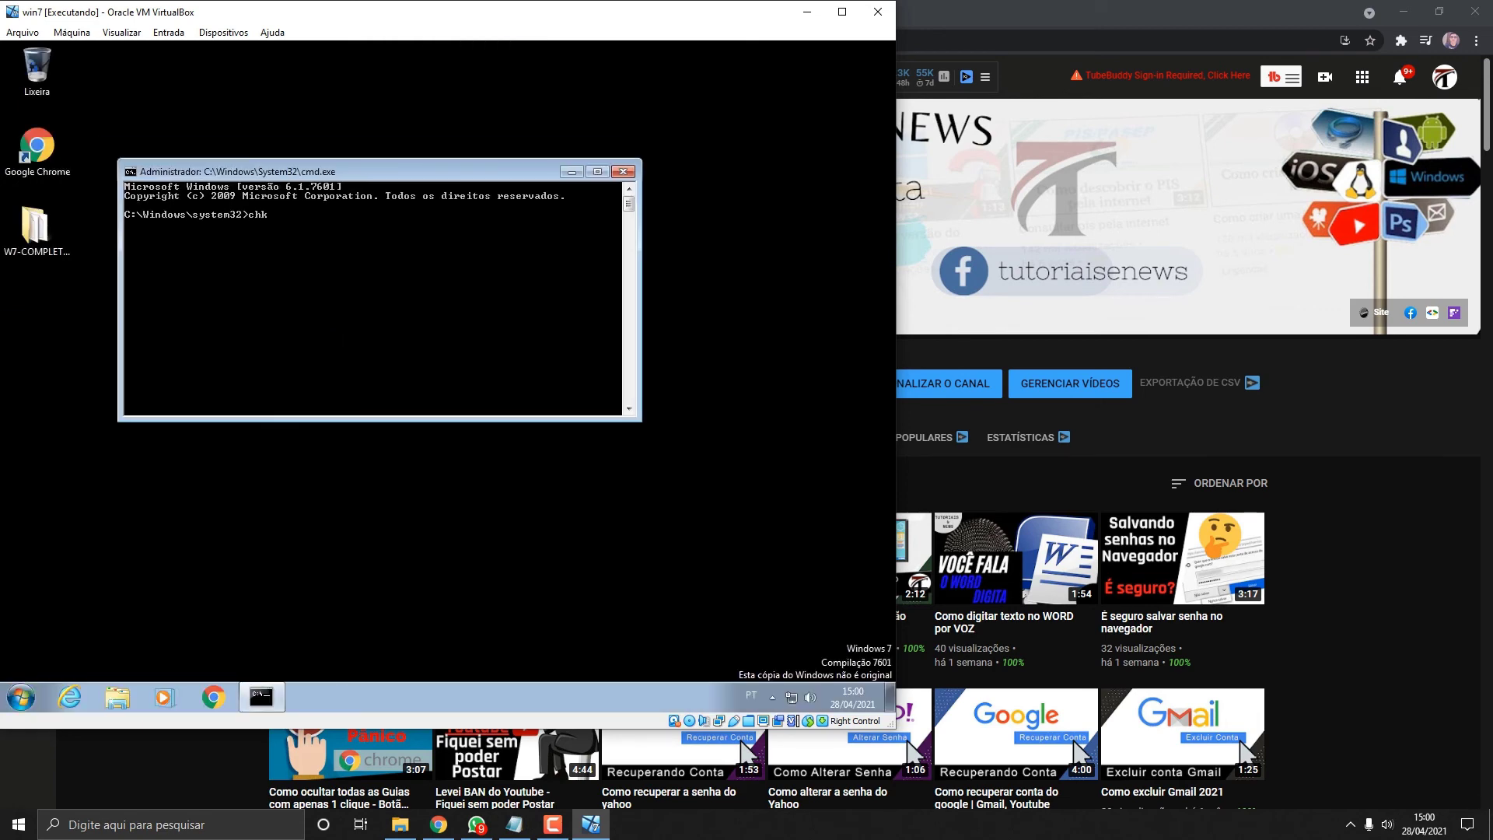
Run chkdsk /f, agree with s to schedule the check for the next restart, and close the command window.
text(chkdsk /f)
key(Return)
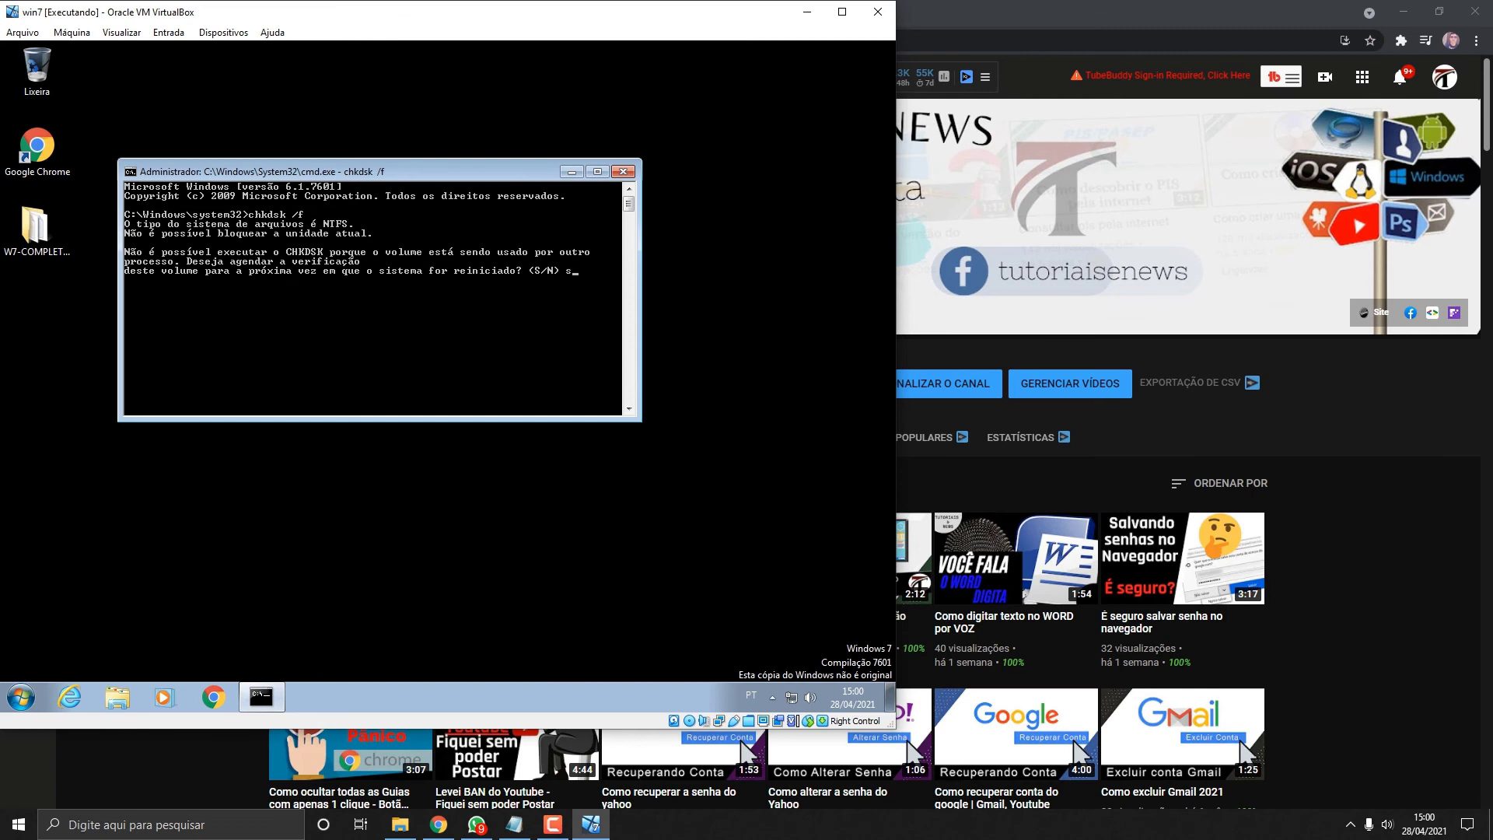
key(Return)
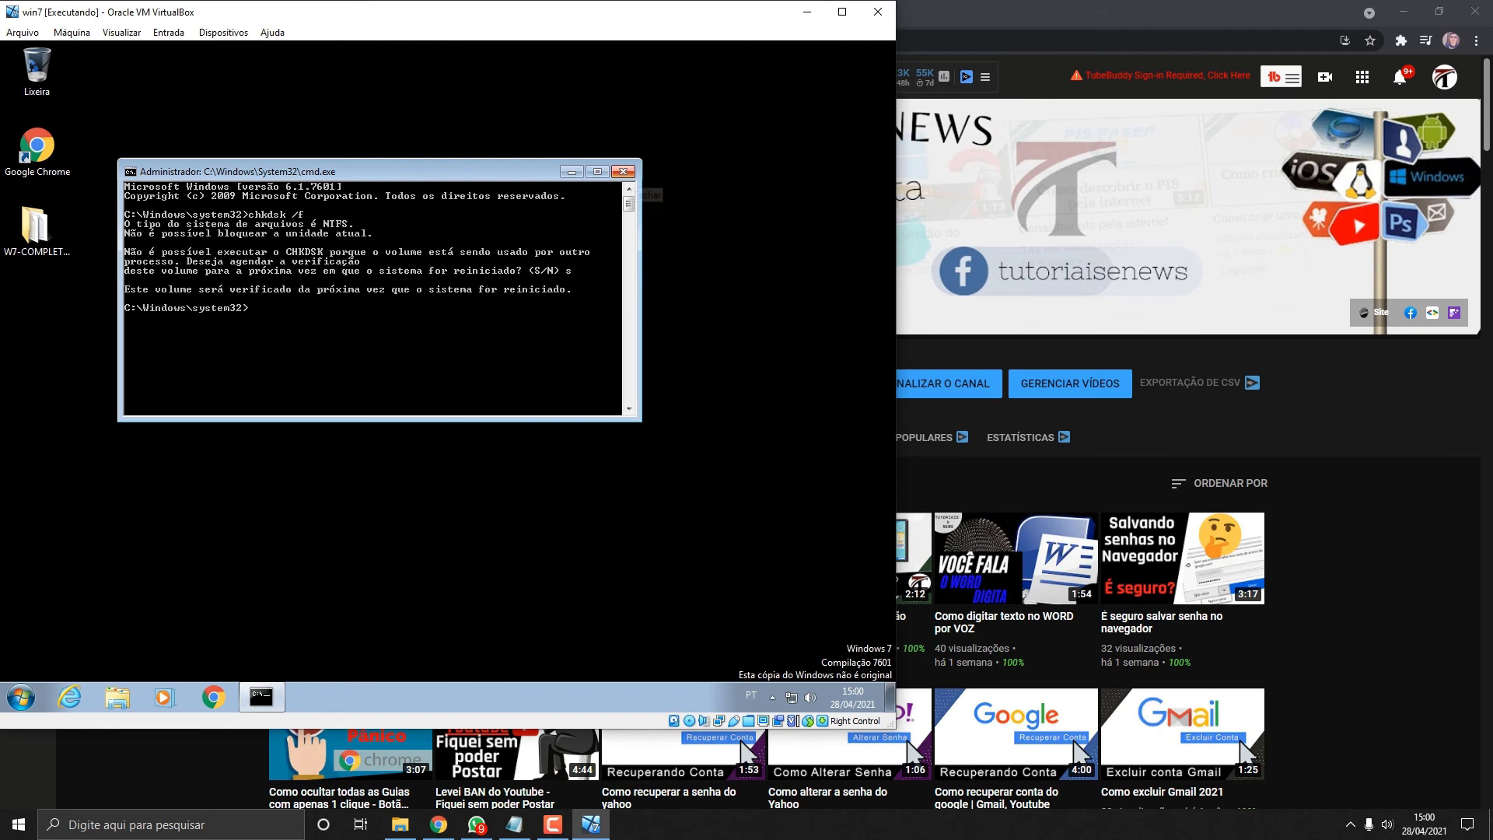
click(623, 172)
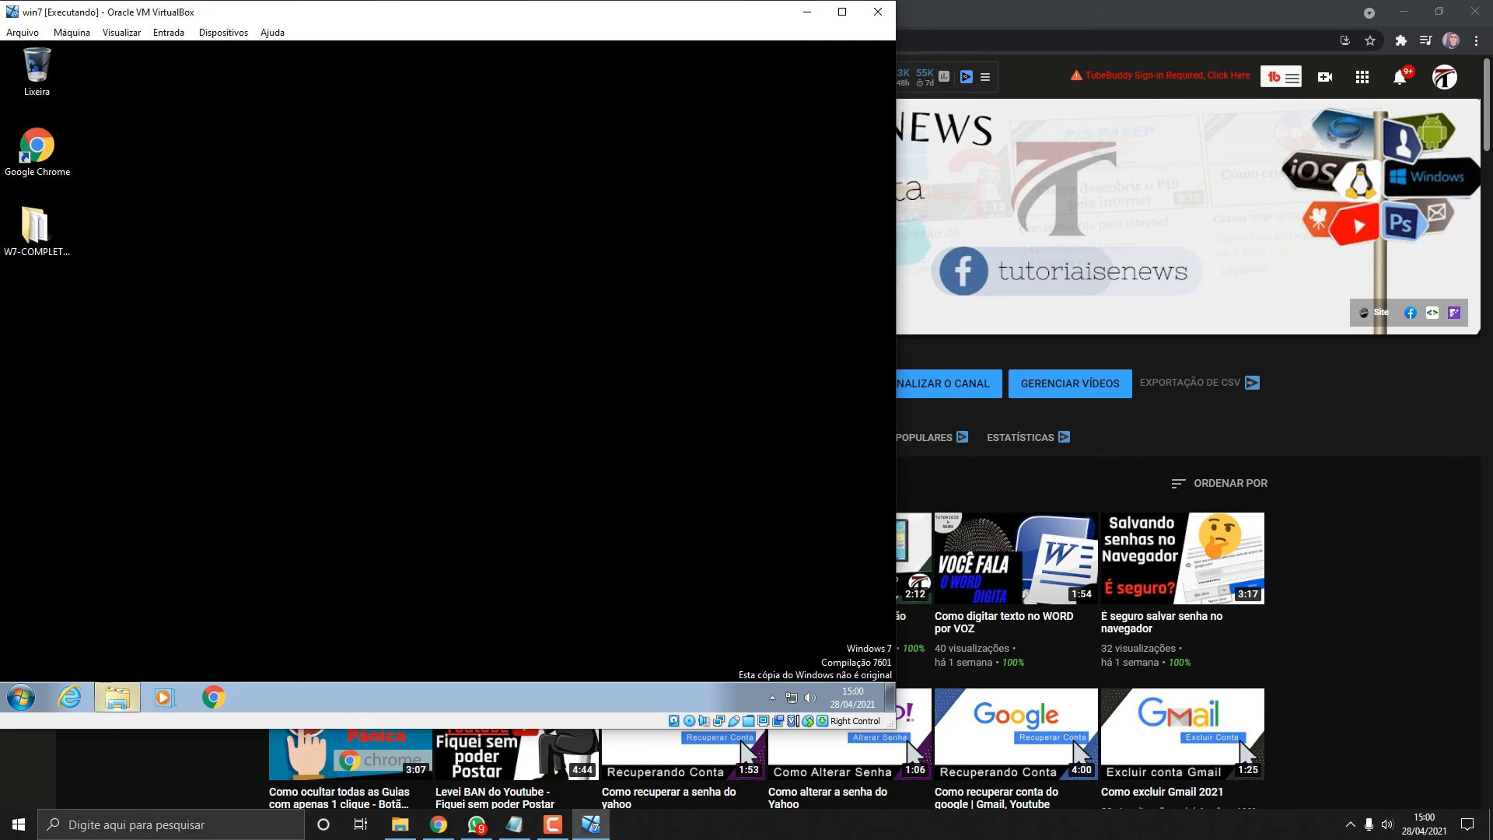
Open the error-checking options for Disco Local (C:) from the drive's properties in the virtual machine.
click(117, 696)
click(209, 404)
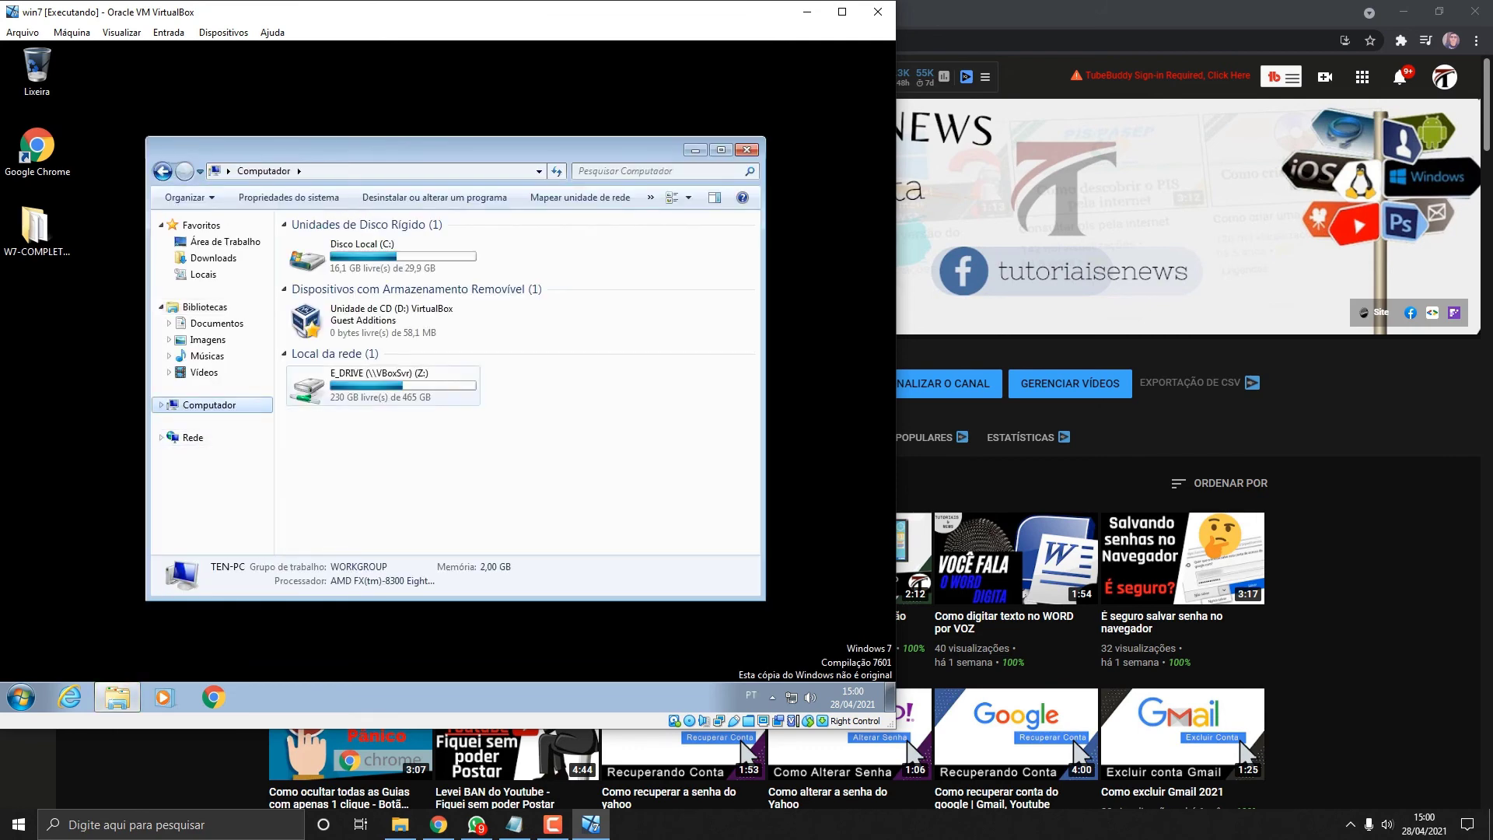
right_click(371, 255)
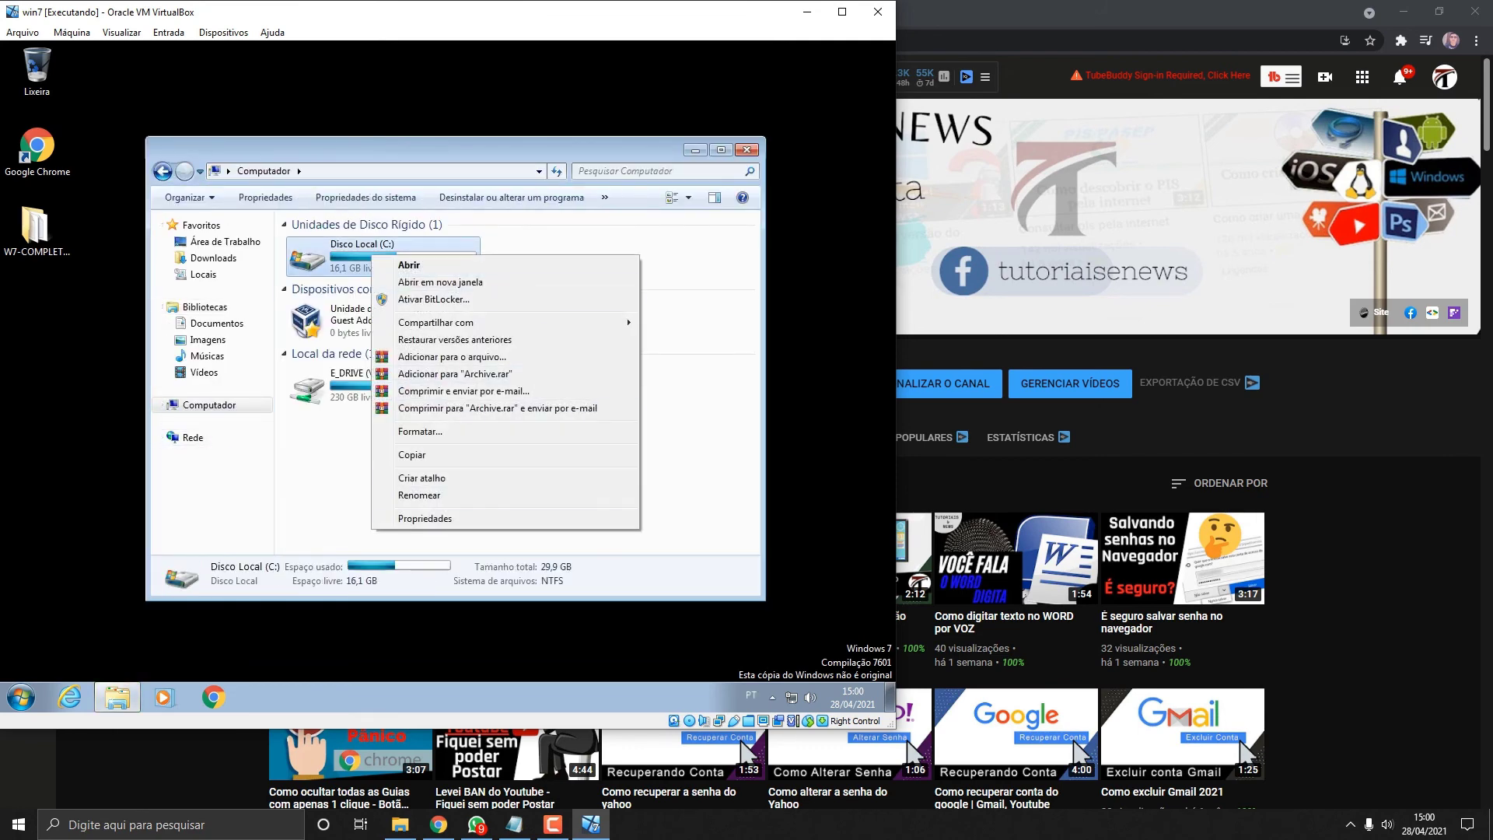
click(424, 518)
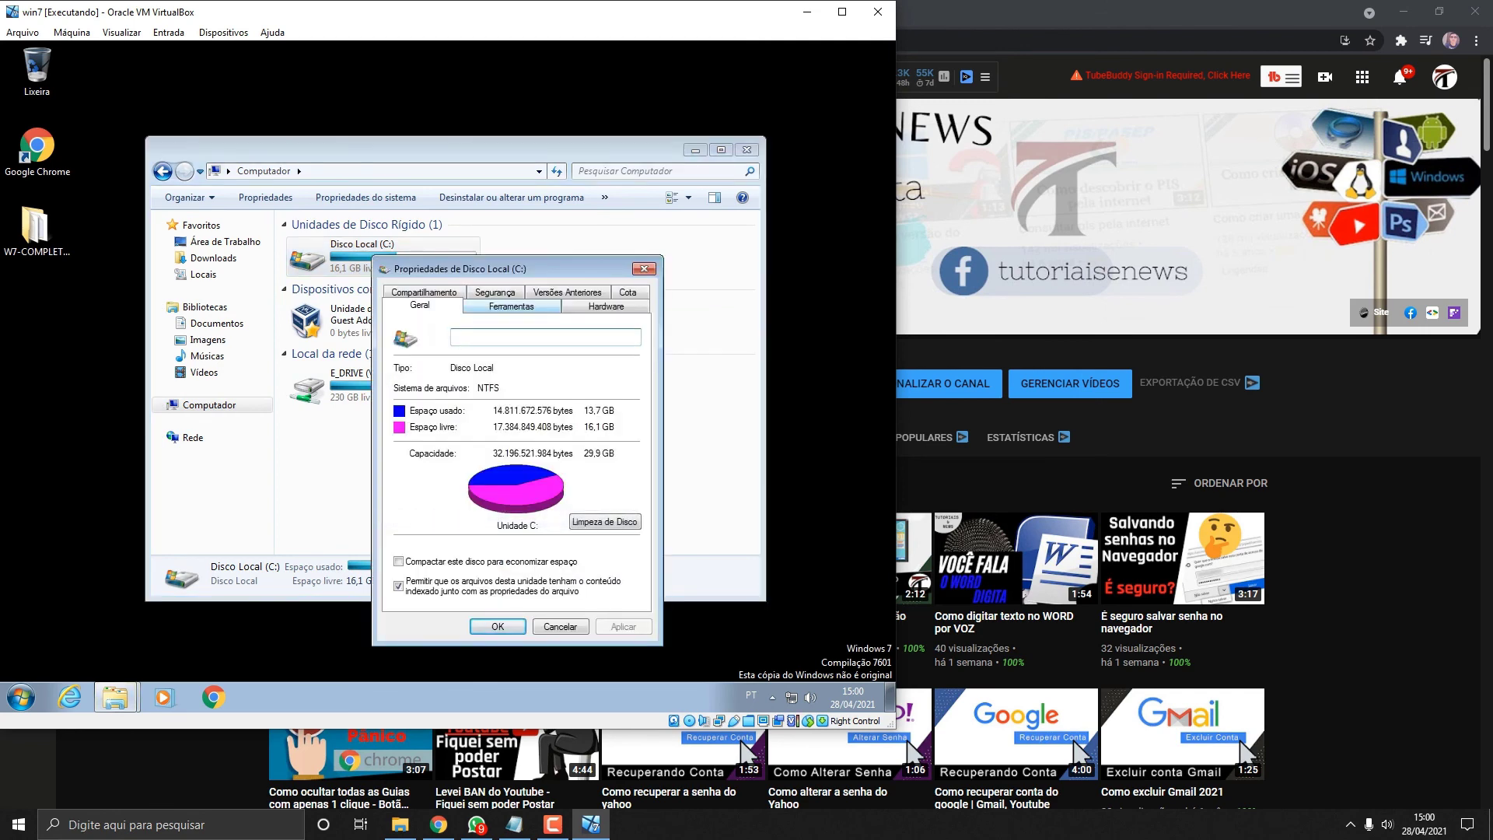
click(511, 306)
click(574, 376)
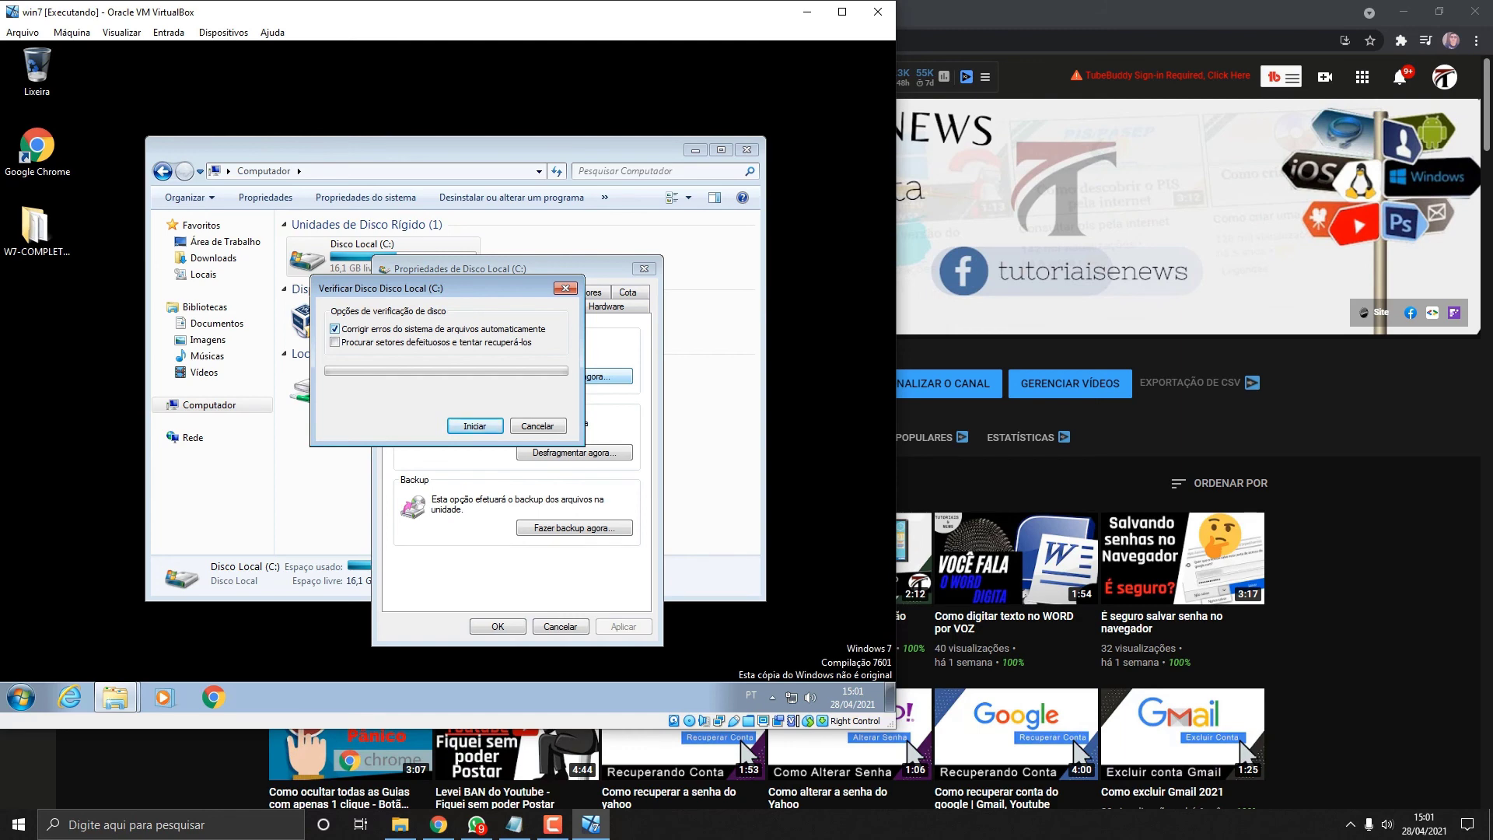
Schedule a disk check of C: that also scans for and recovers bad sectors, then close the properties and Explorer windows.
click(334, 342)
click(474, 425)
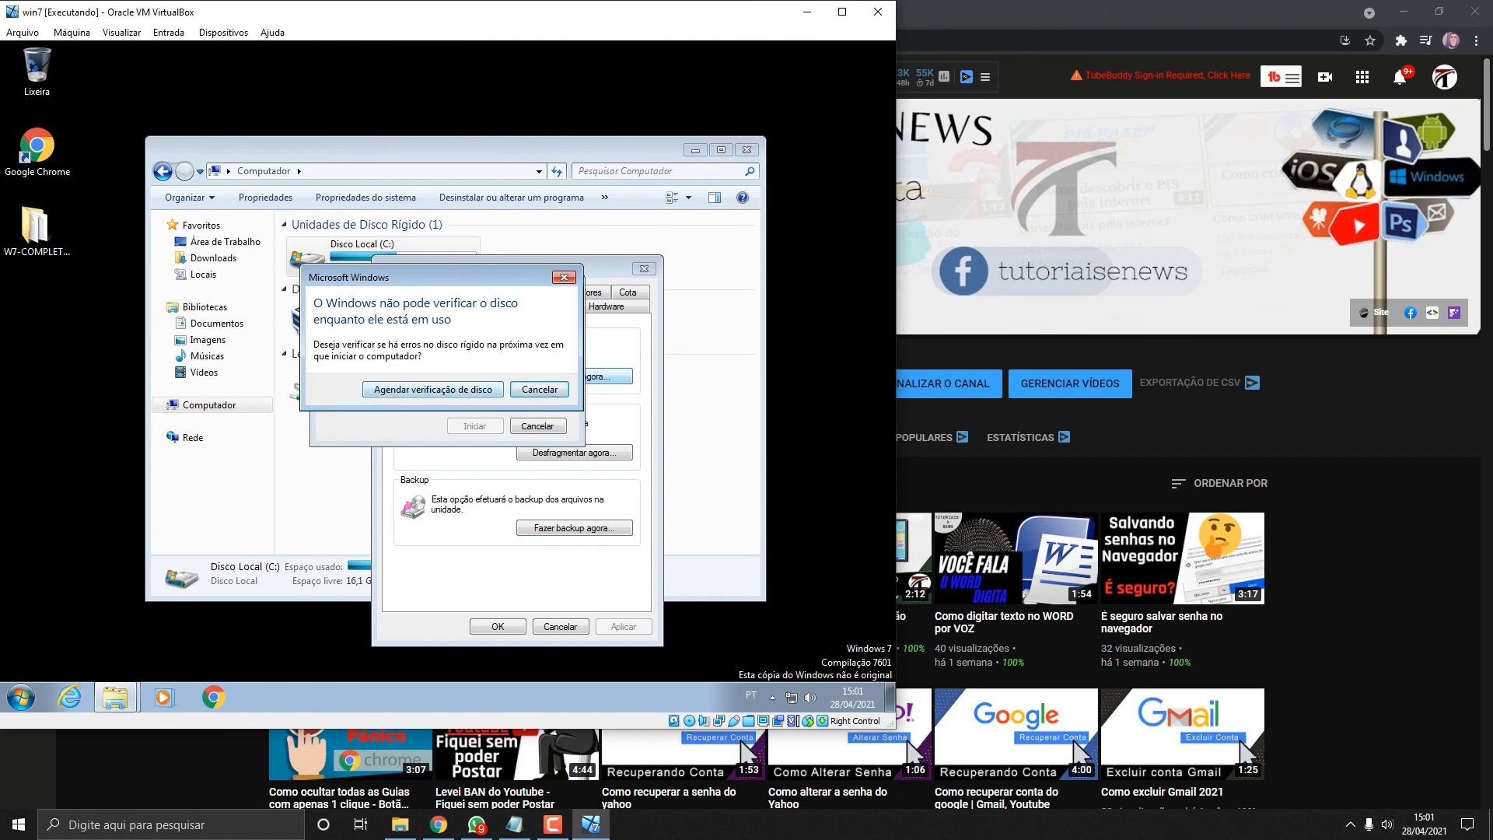
click(432, 389)
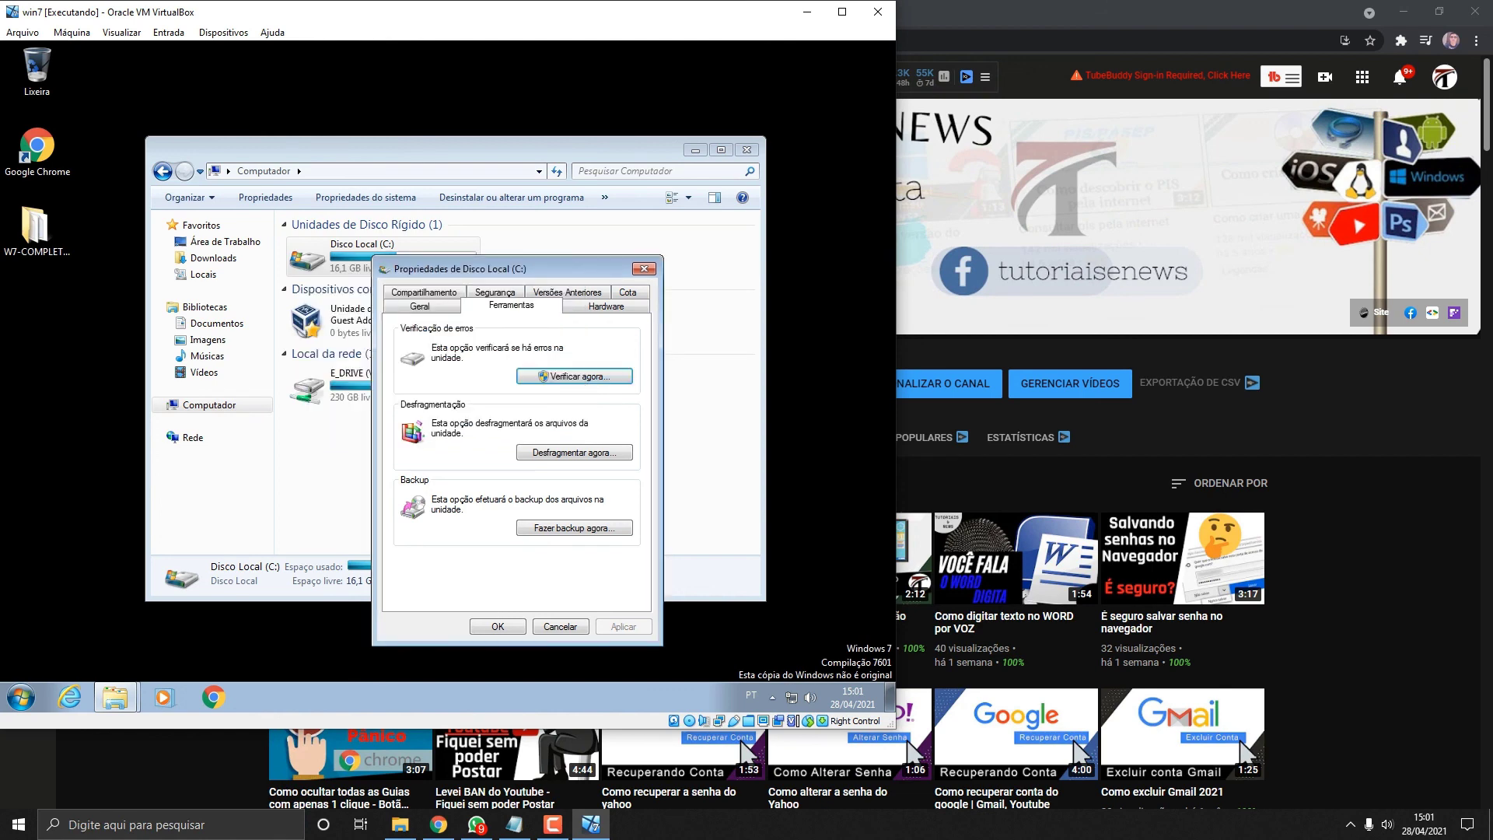
click(644, 269)
click(746, 149)
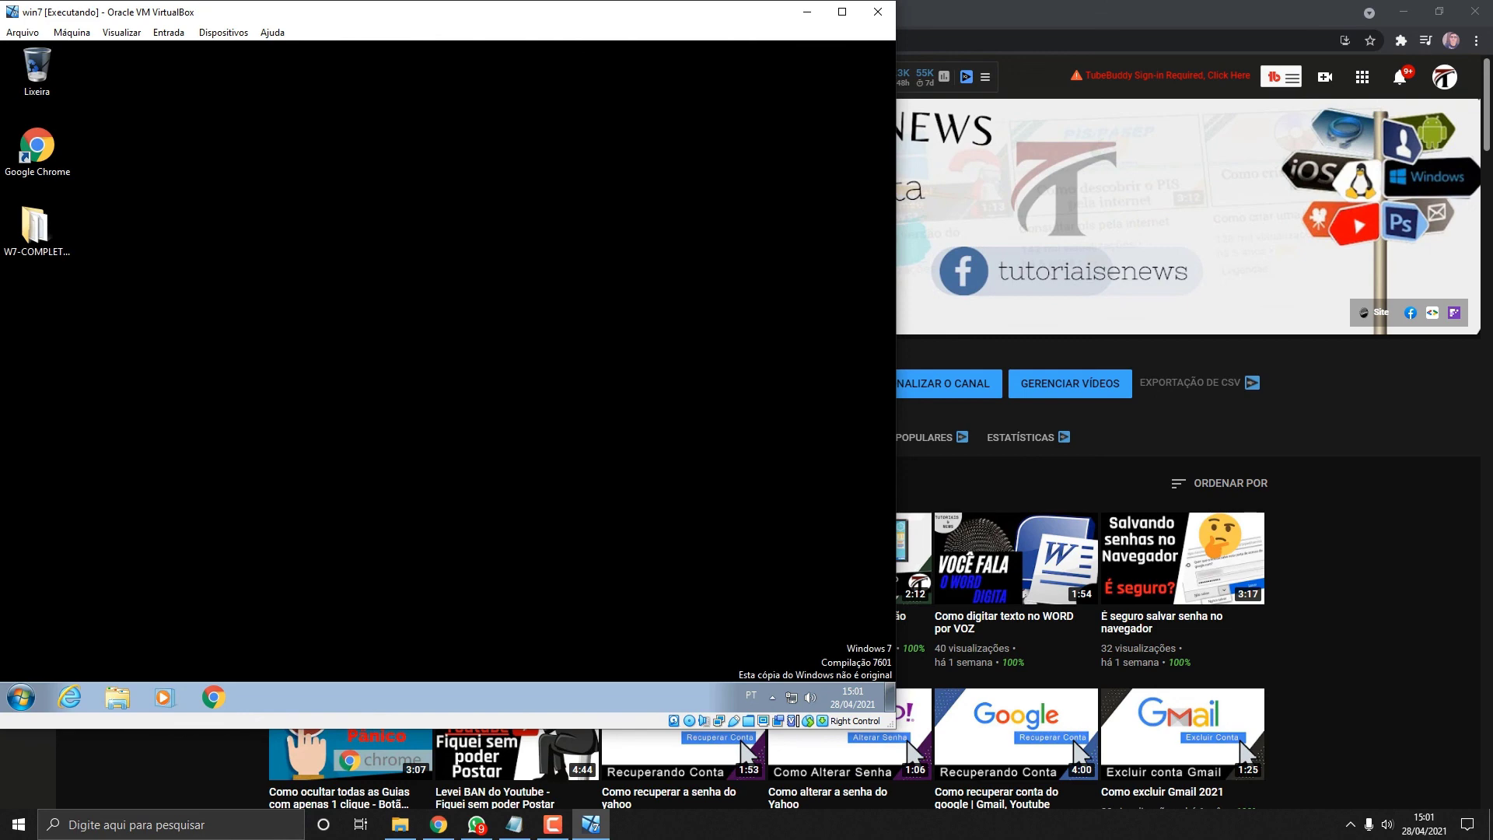
Restart the win7 virtual machine for the scheduled disk check, and maximize and restore its window during startup.
key(super)
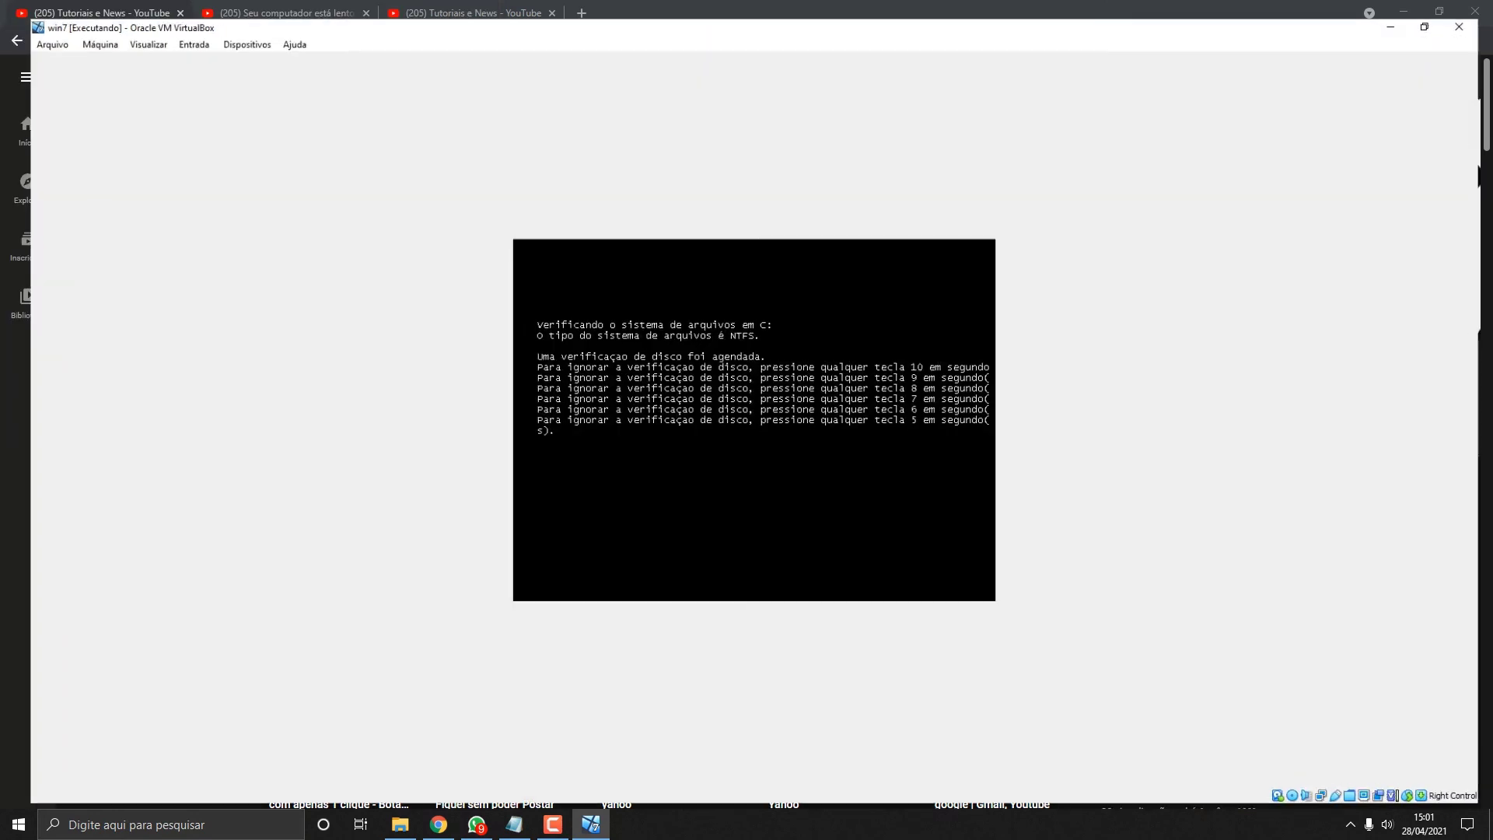
click(444, 11)
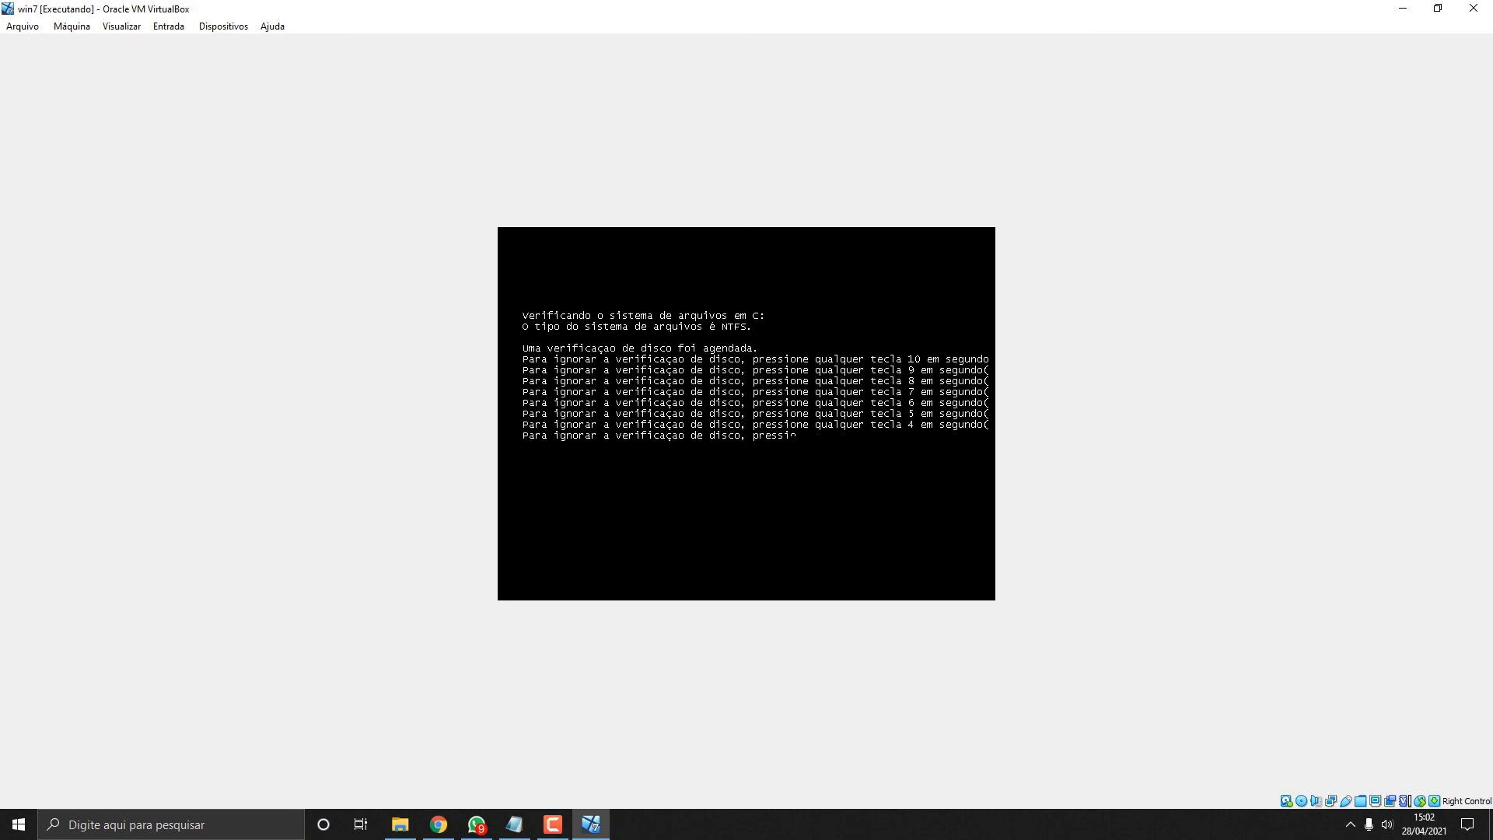
key(super+Down)
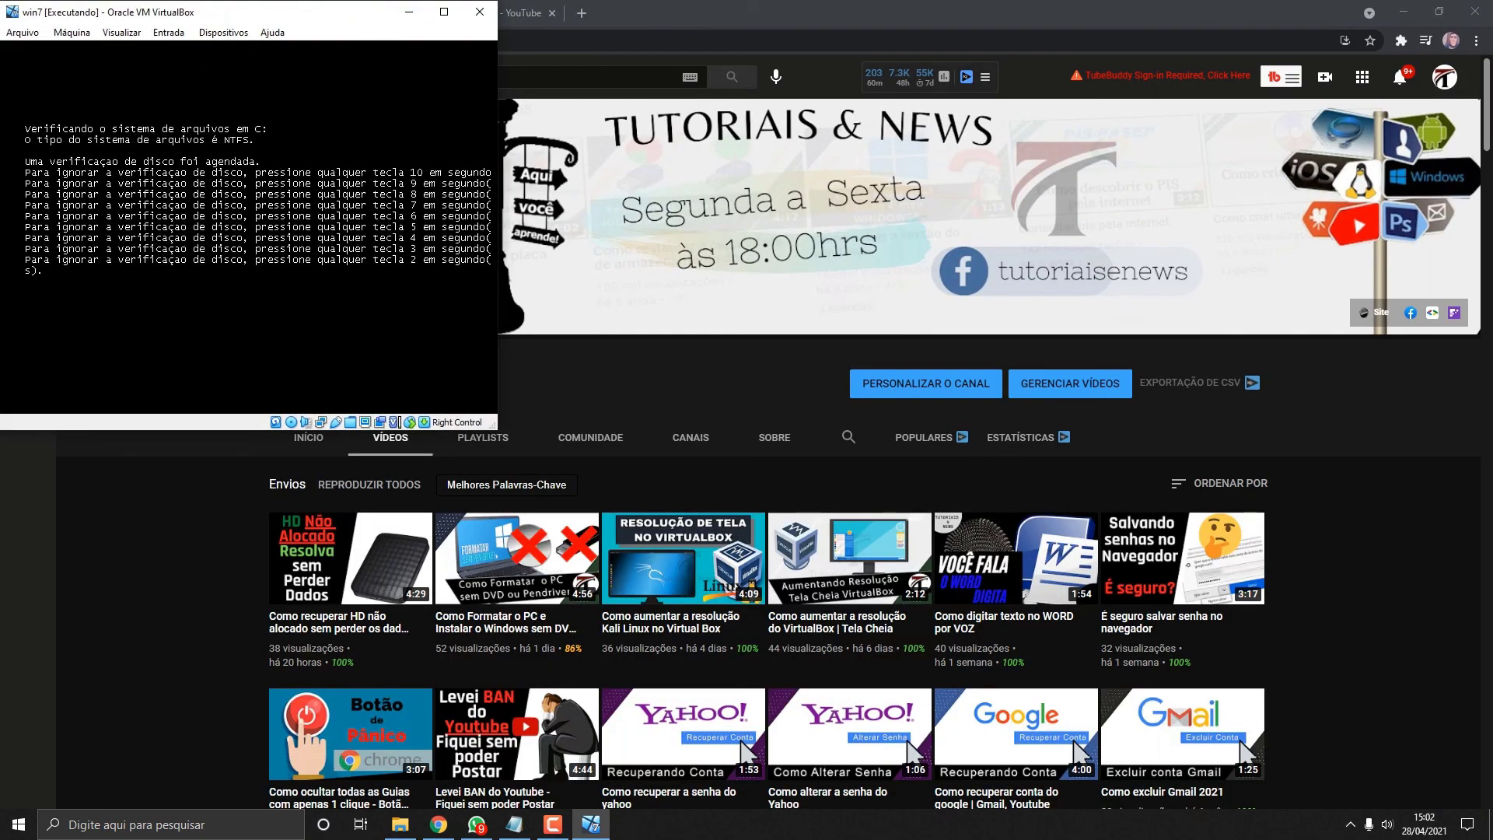